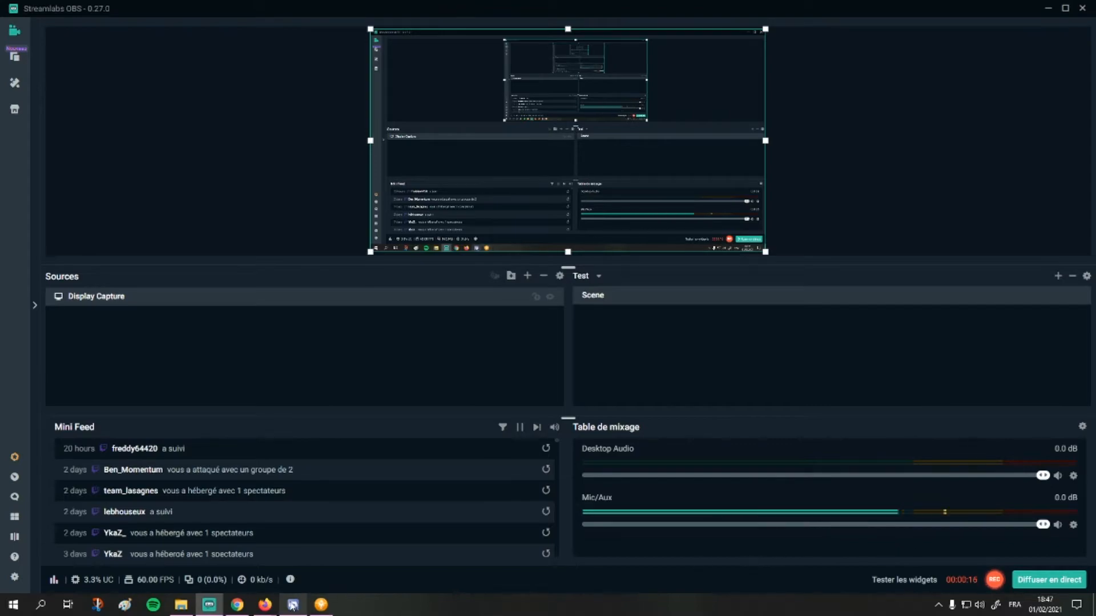
Switch to Firefox and open the free Scene Maker product page on the Nerd or Die site.
mouse_move(264, 605)
left_click(261, 557)
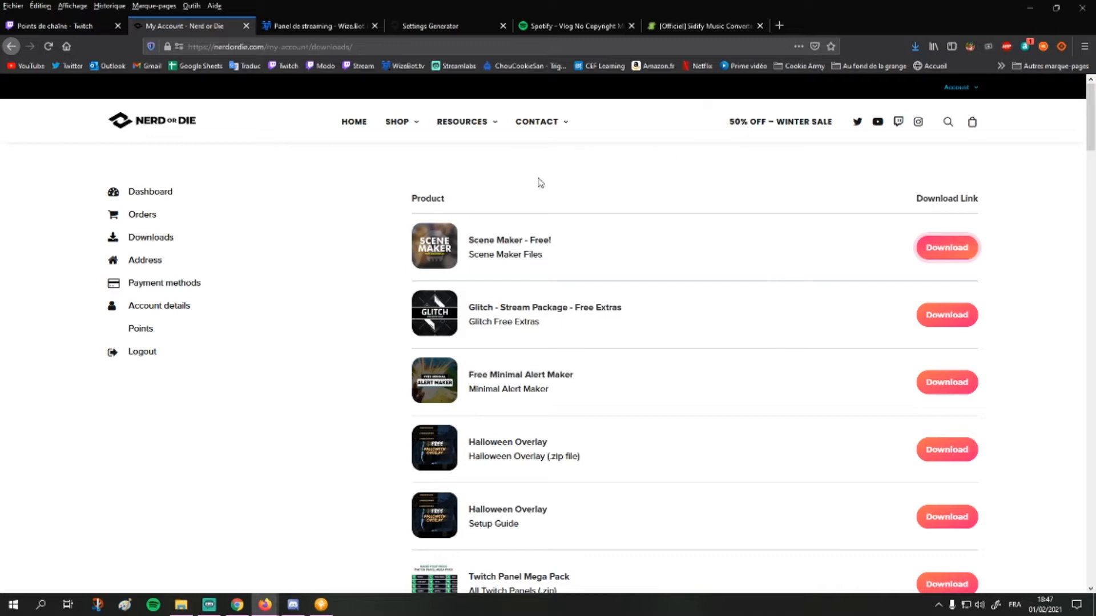
mouse_move(489, 133)
left_click(765, 233)
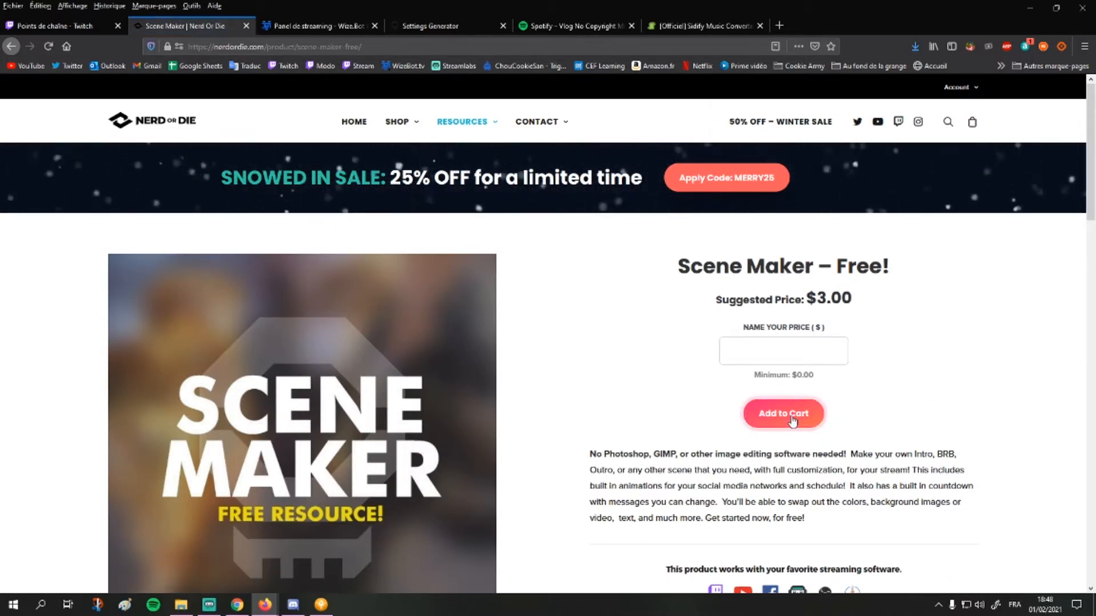
Open the account's Downloads page on Nerd or Die, then minimize the browser.
mouse_move(959, 90)
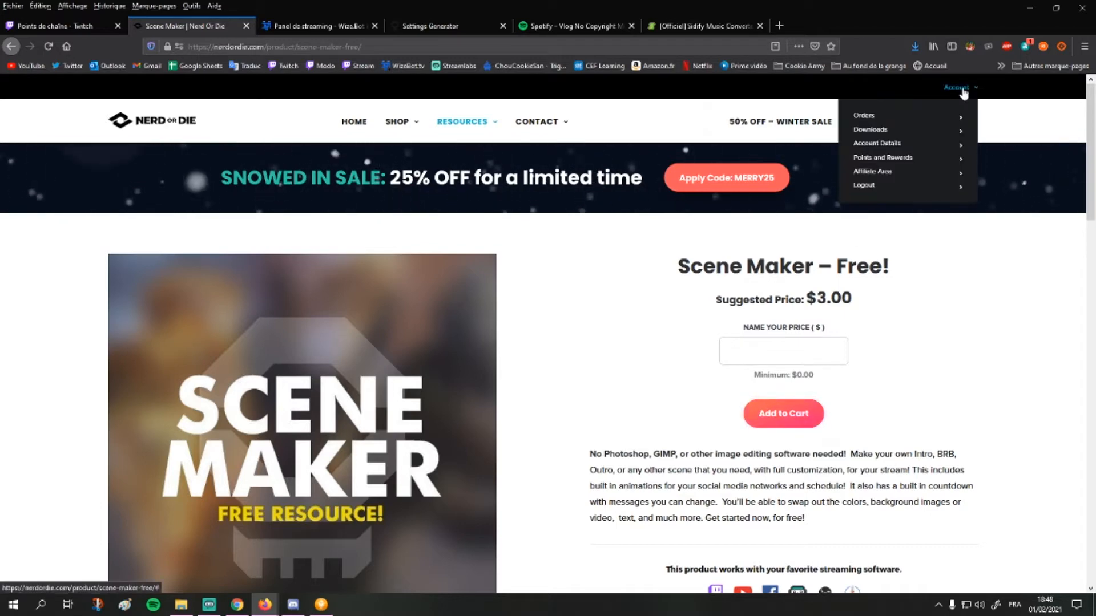
left_click(888, 131)
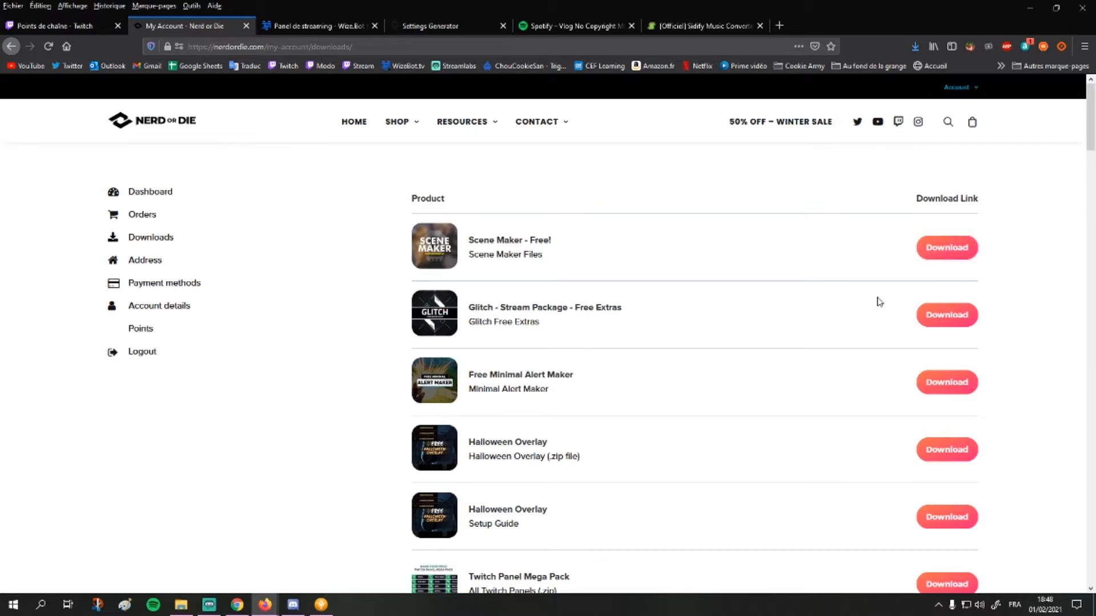
left_click(1030, 8)
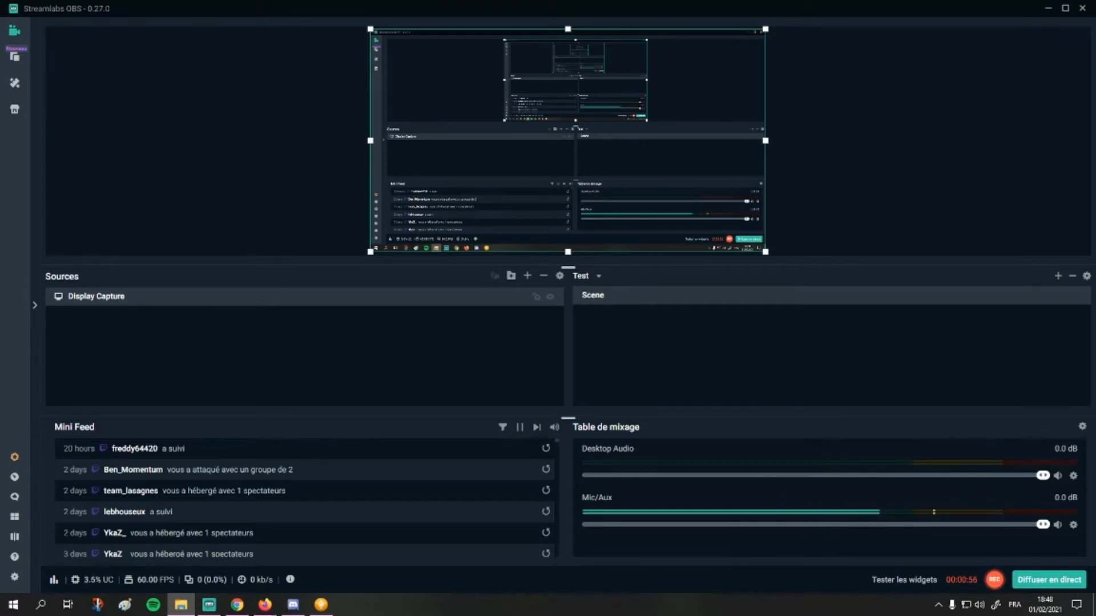
Bring up the "pour tuto" folder in File Explorer and select the Stream Resources archive.
left_click(181, 604)
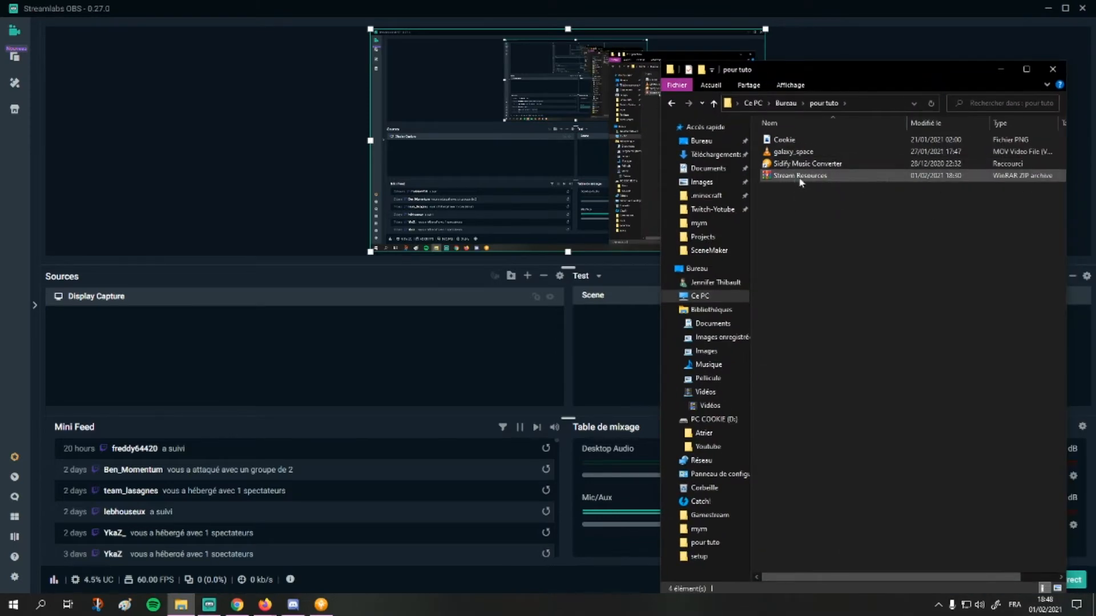
left_click(796, 176)
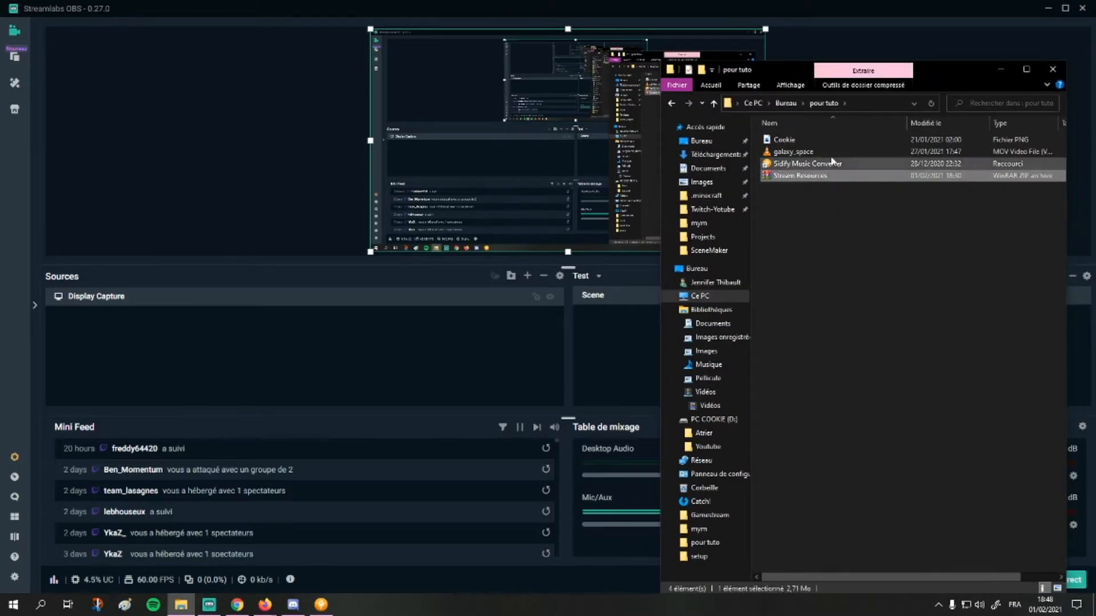
right_click(780, 179)
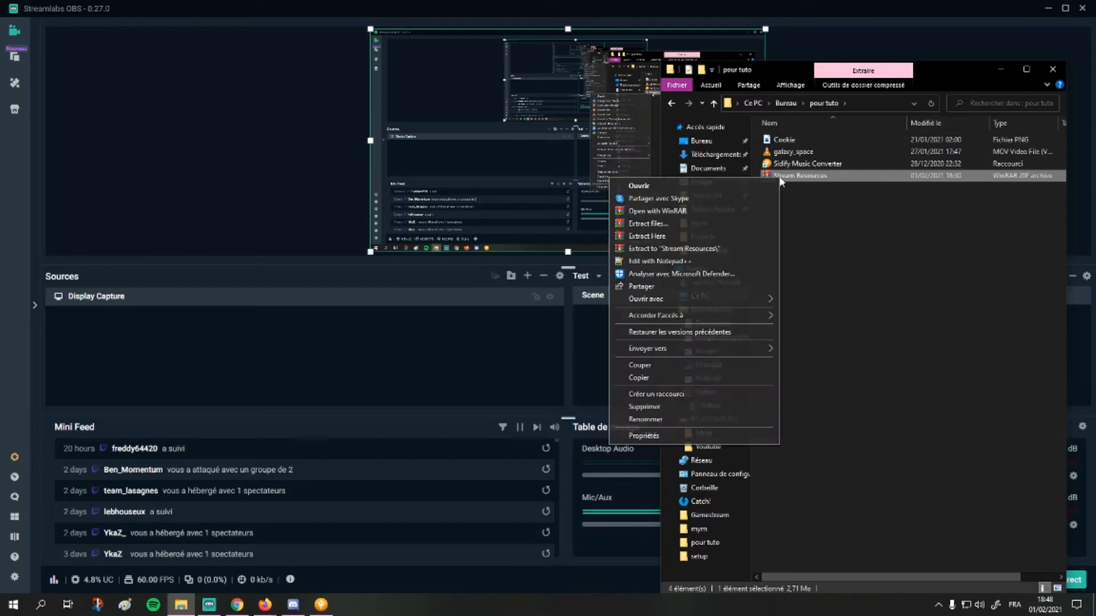
left_click(734, 223)
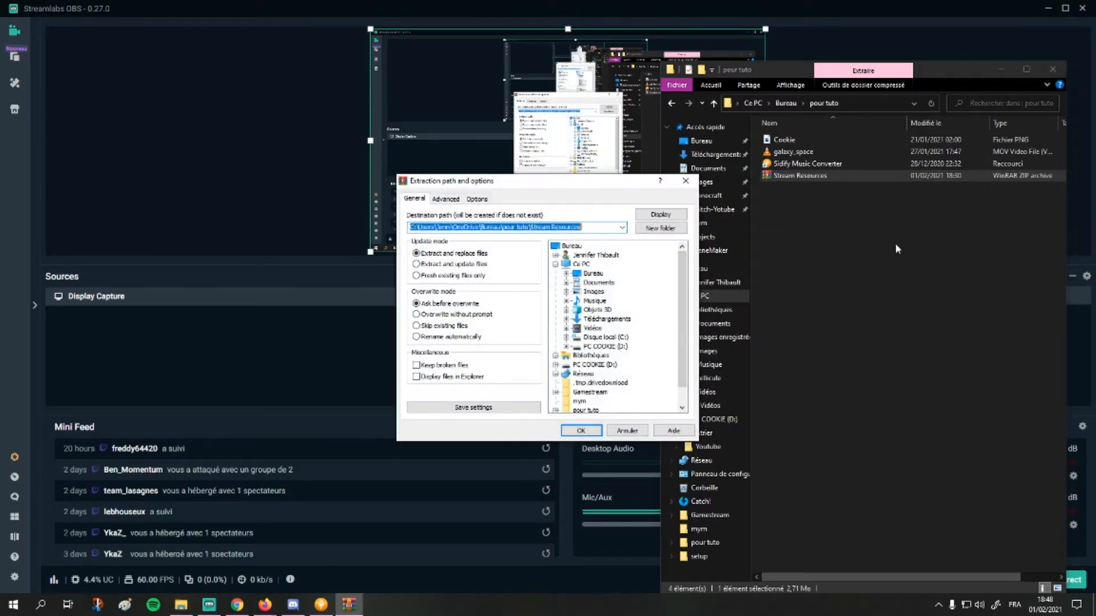
left_click(685, 180)
Extract the Stream Resources archive into the "pour tuto" folder and open the extracted SceneMaker folder.
right_click(796, 177)
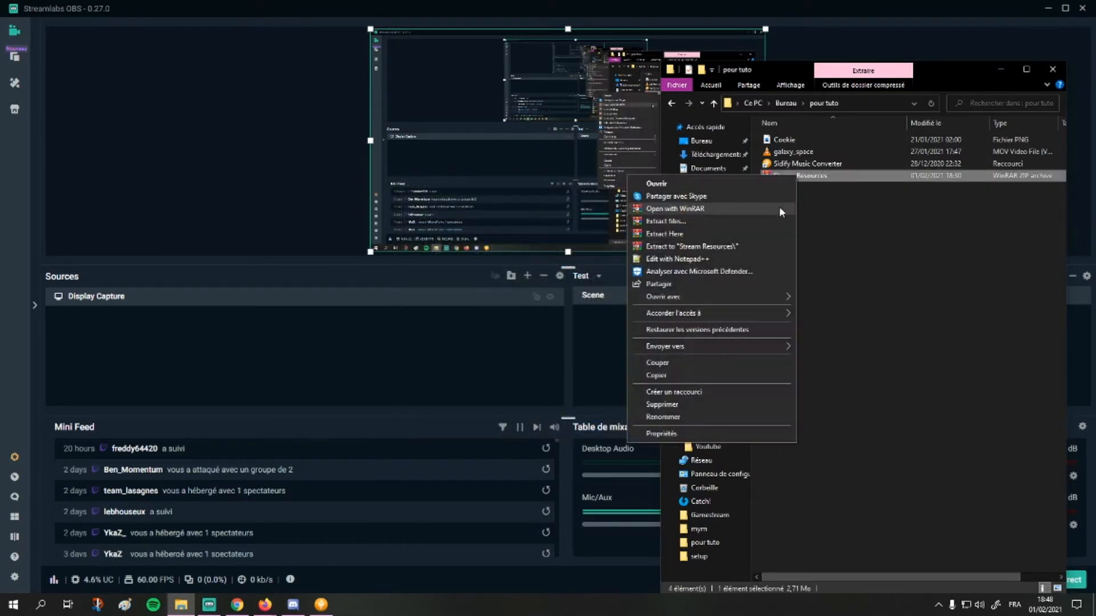
left_click(759, 238)
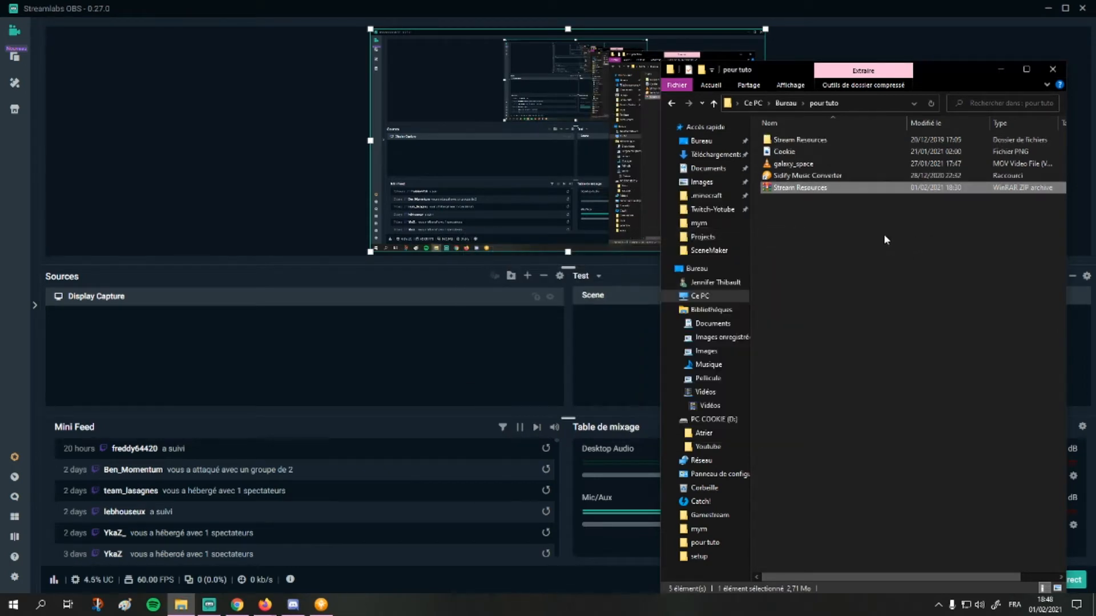
double_click(824, 138)
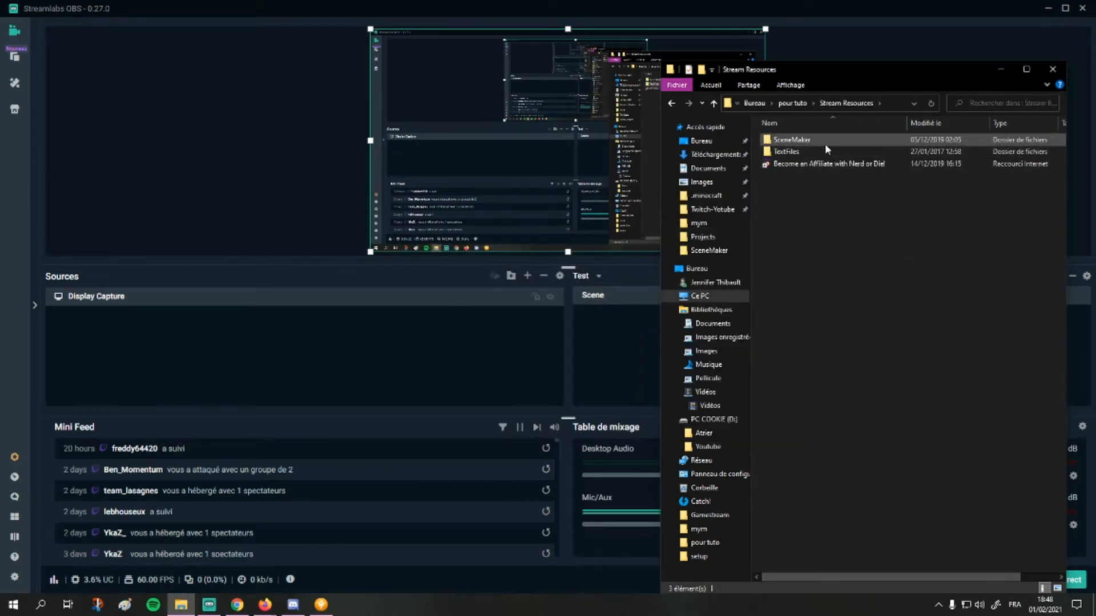
double_click(824, 142)
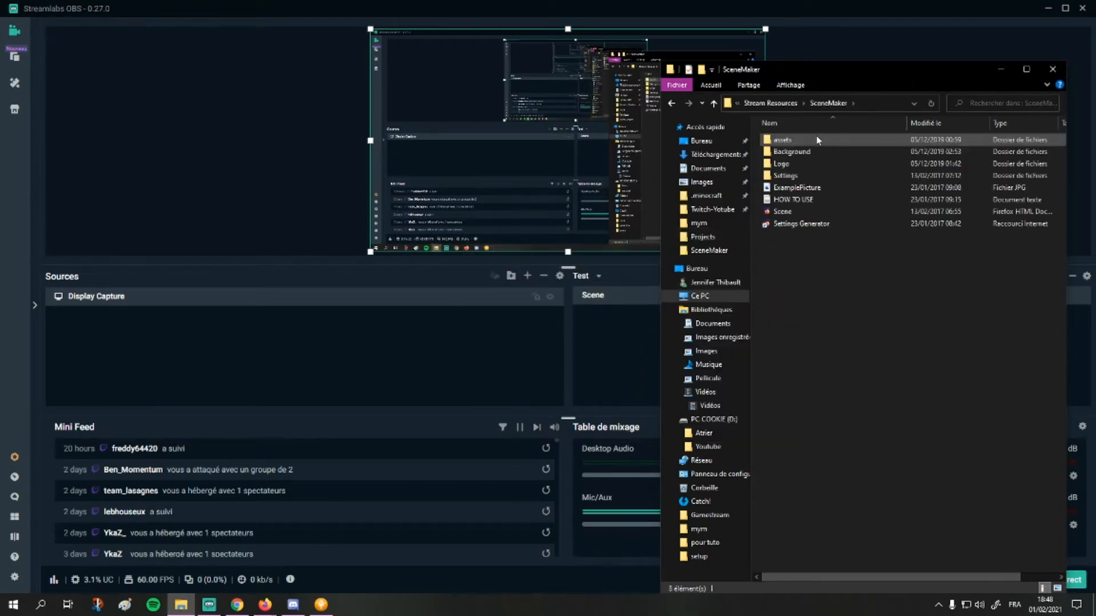
left_click(772, 106)
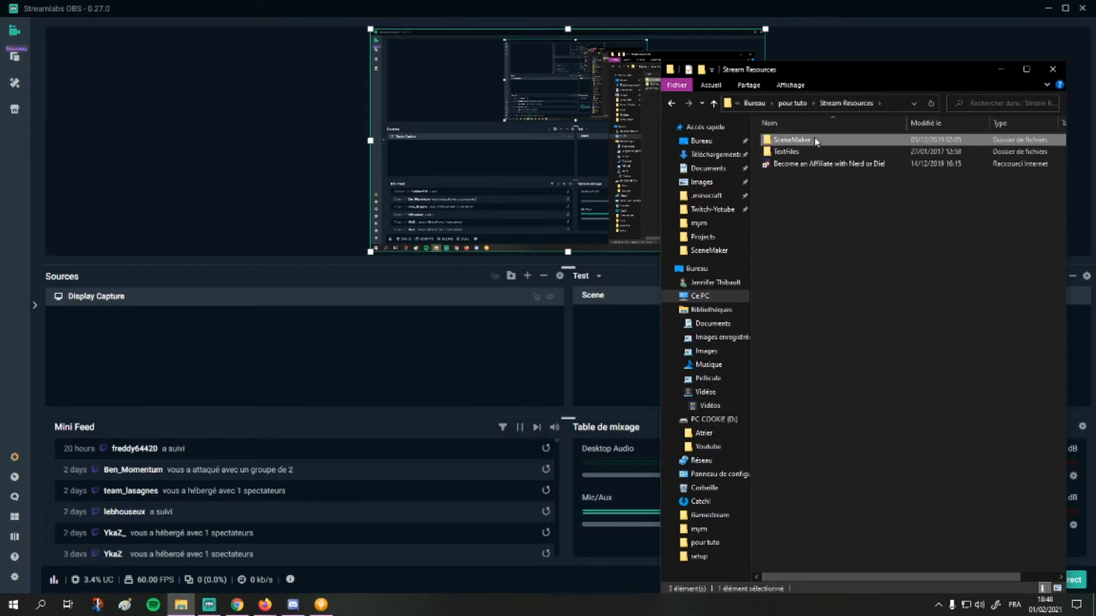
double_click(835, 142)
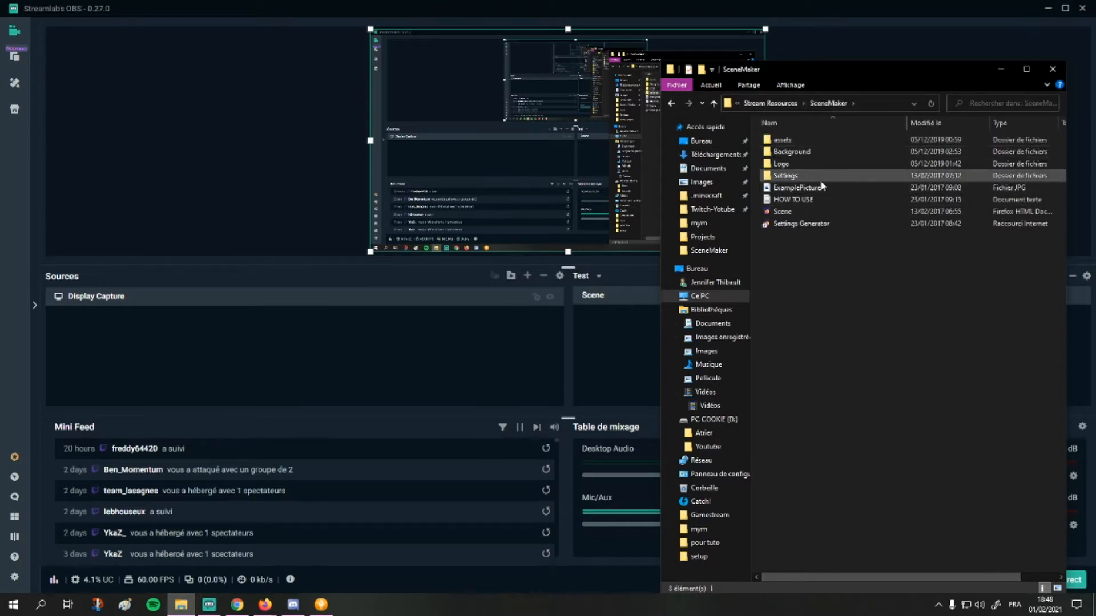
Delete all the files in SceneMaker's Background folder.
double_click(813, 153)
left_click_drag(881, 191, 775, 170)
right_click(786, 166)
left_click(708, 434)
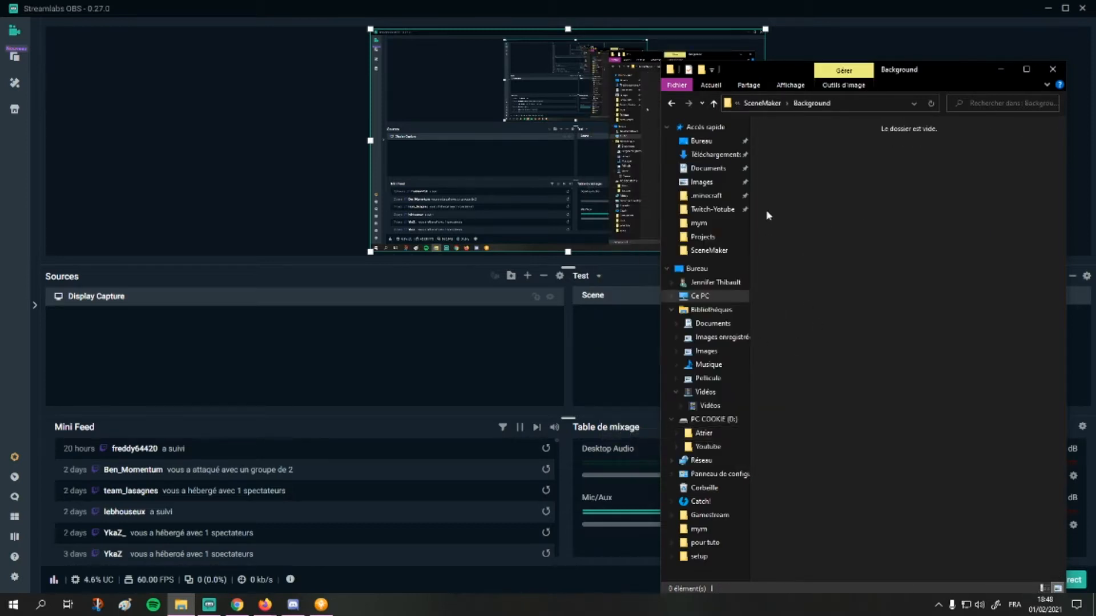
Delete the logo image from SceneMaker's Logo folder.
left_click(762, 103)
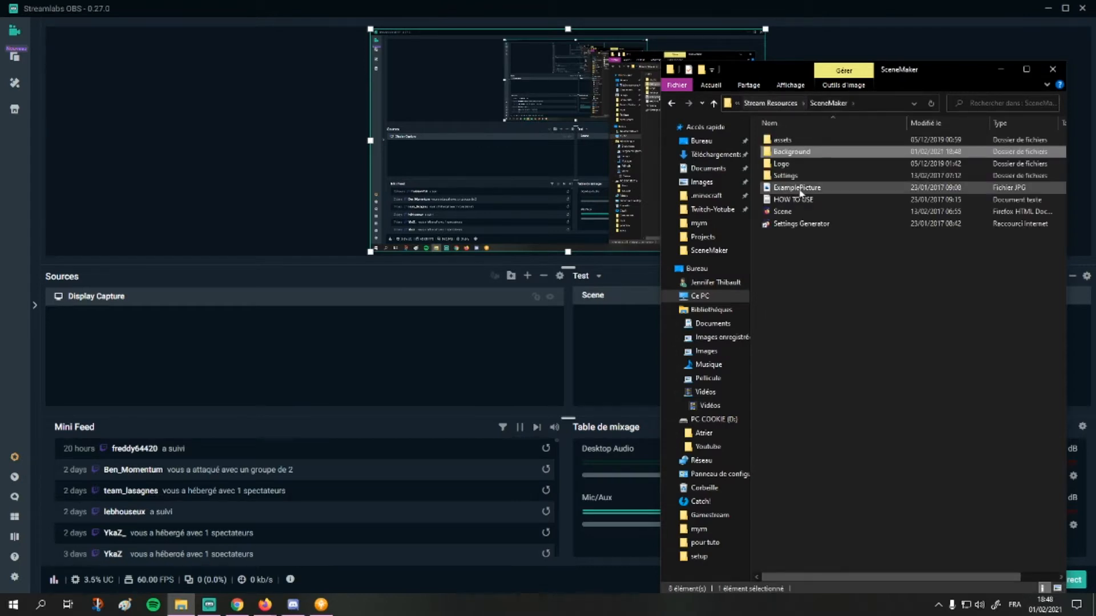
double_click(795, 167)
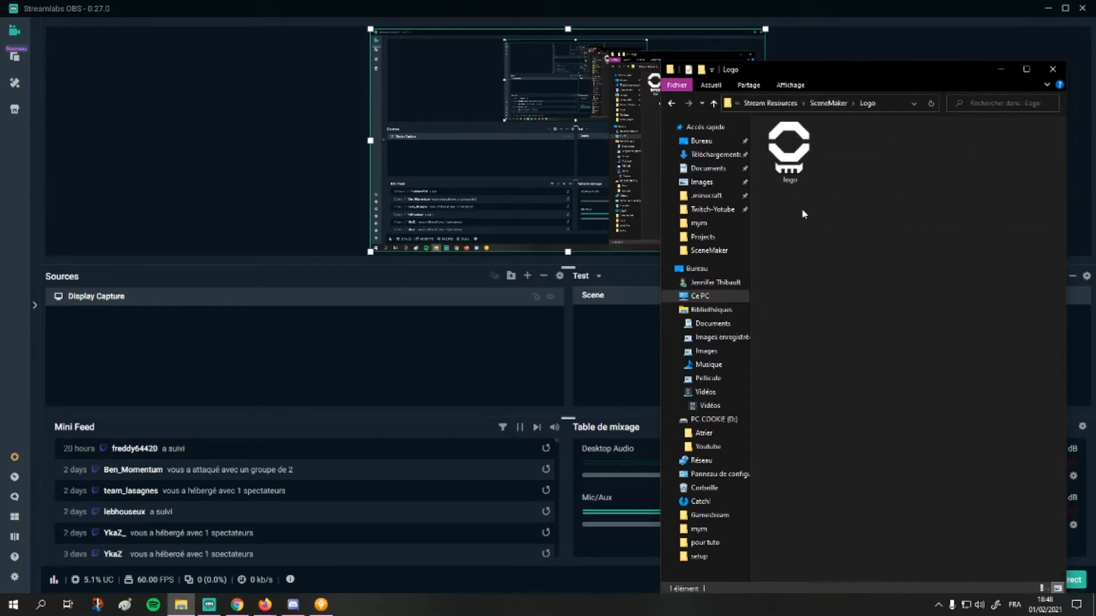
right_click(785, 162)
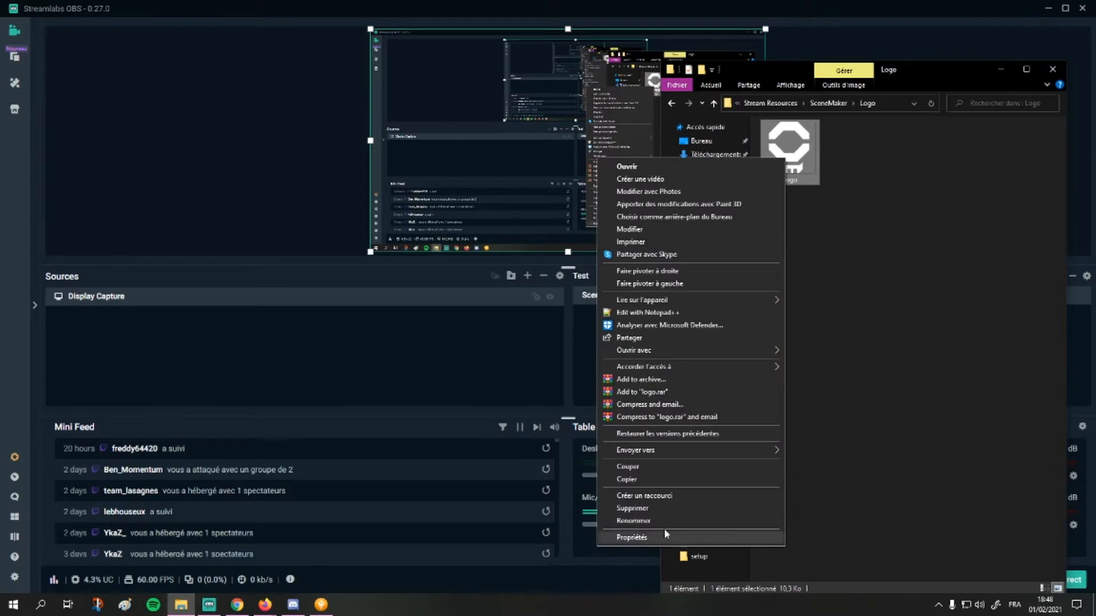
left_click(665, 514)
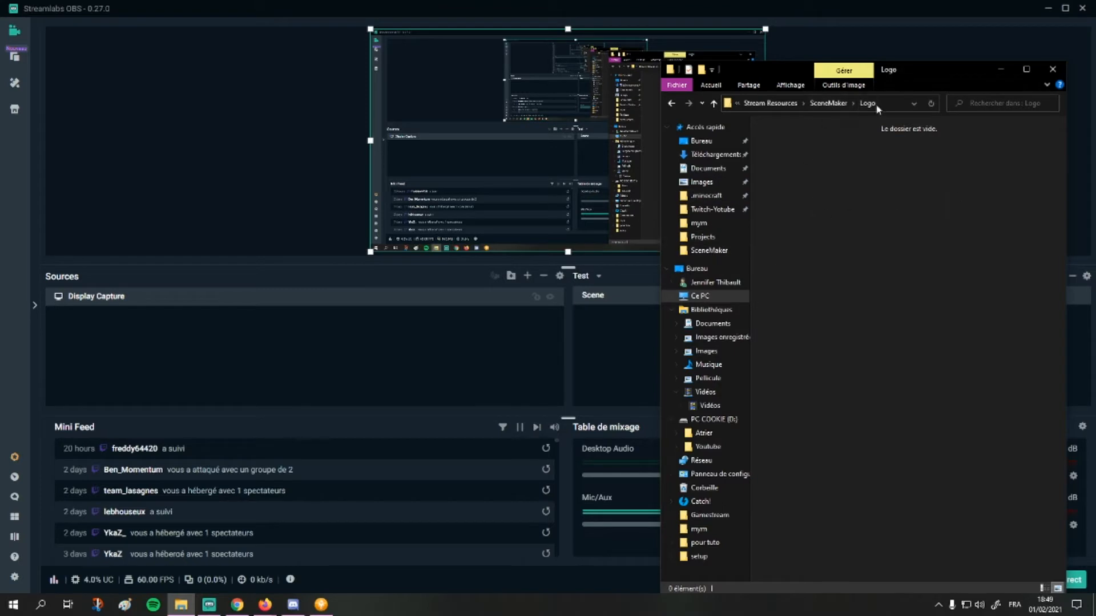
Check the contents of SceneMaker's Settings folder and return to the SceneMaker folder.
left_click(830, 106)
double_click(811, 175)
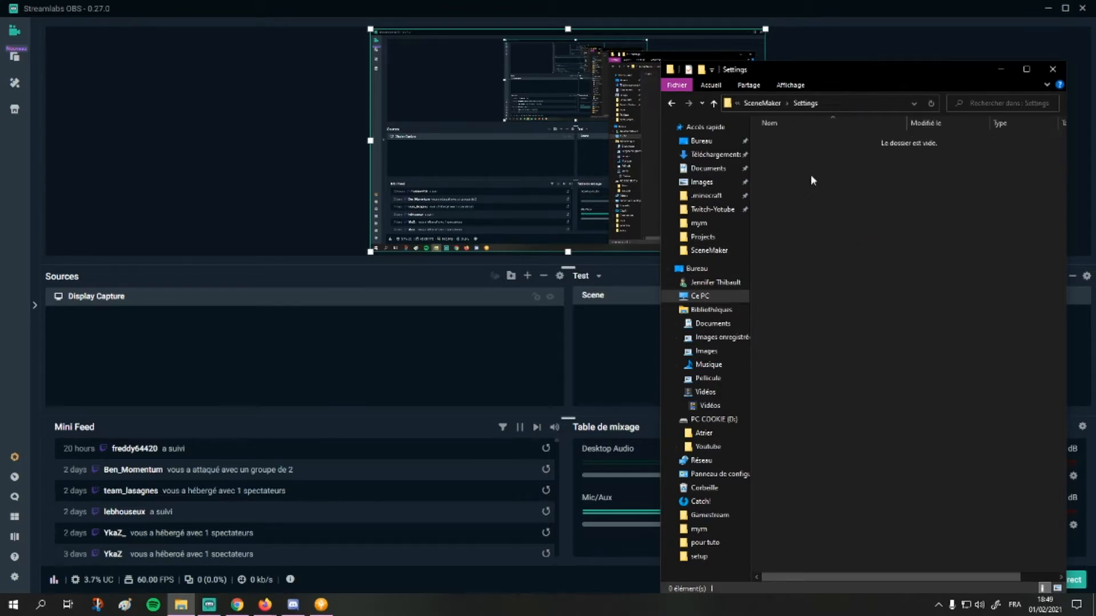
left_click(757, 105)
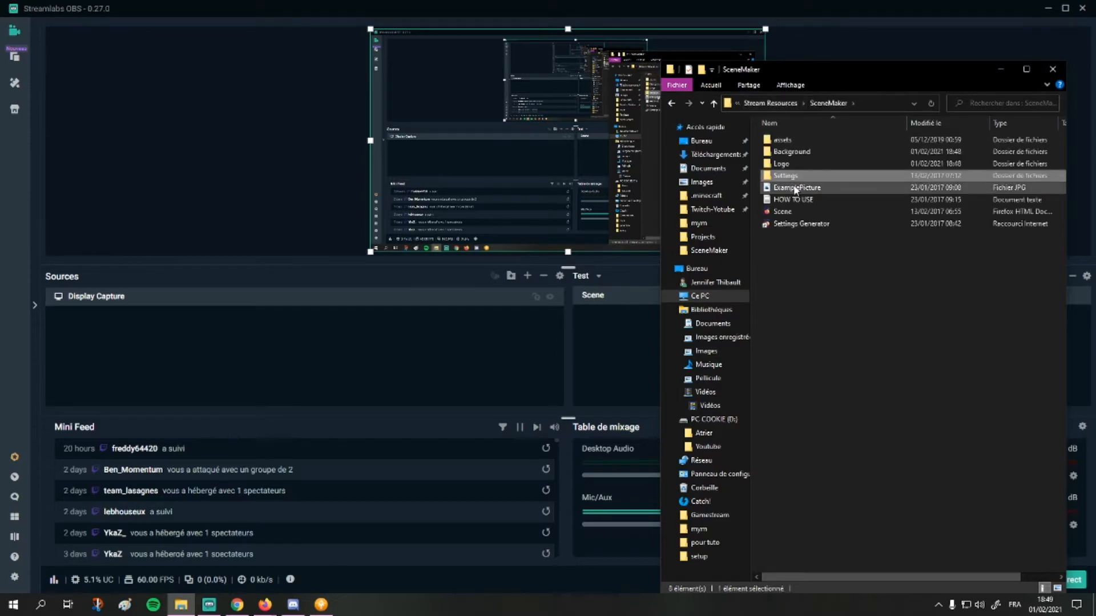
Open the Settings Generator shortcut in the browser and close the older Settings Generator tab.
left_click(801, 225)
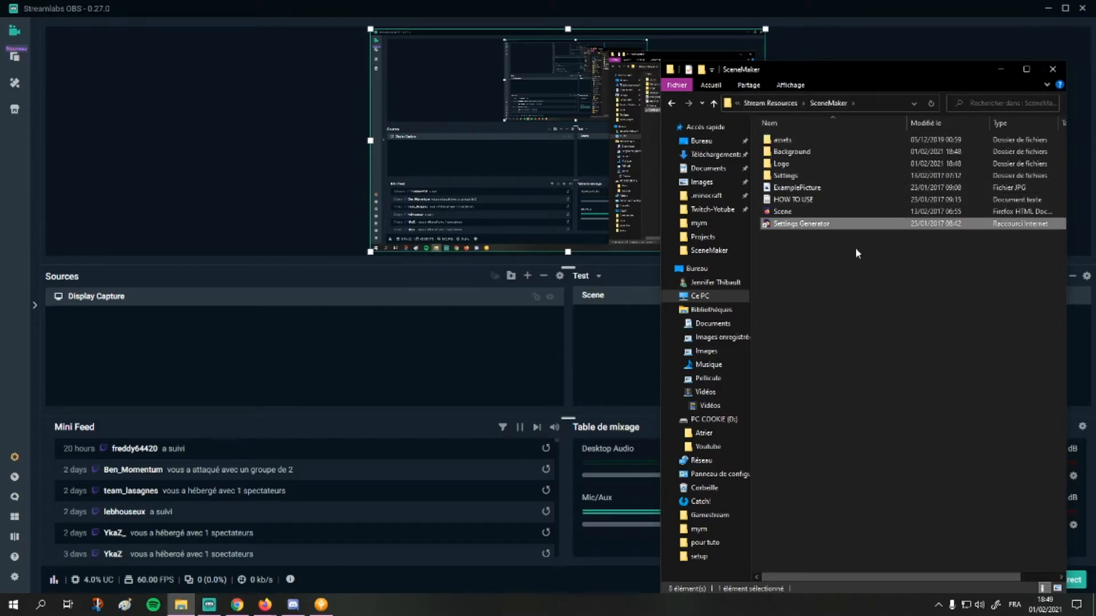
double_click(830, 226)
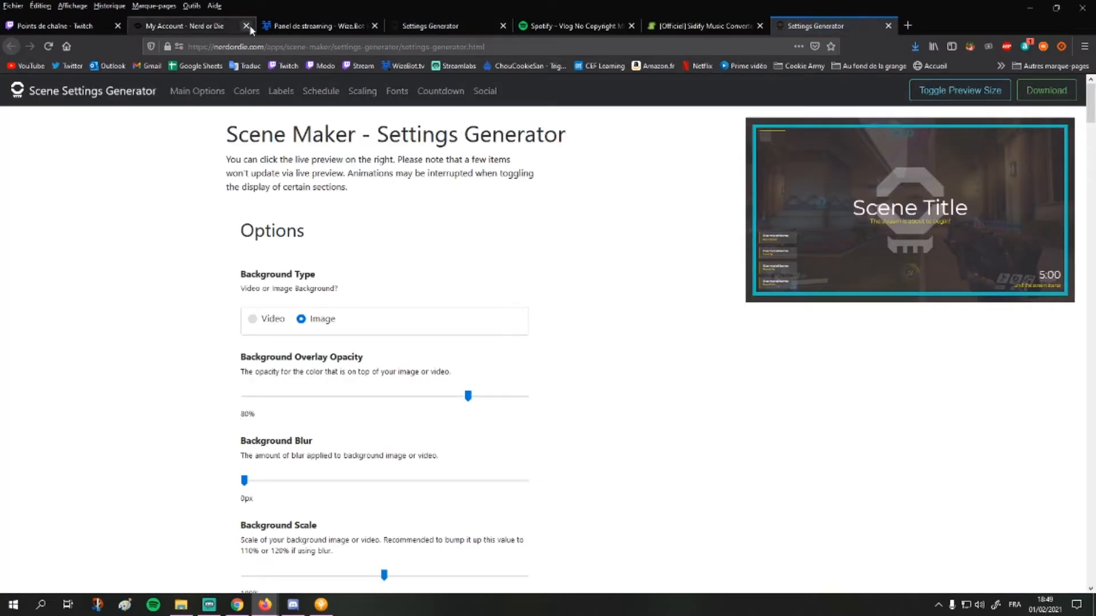
left_click(502, 25)
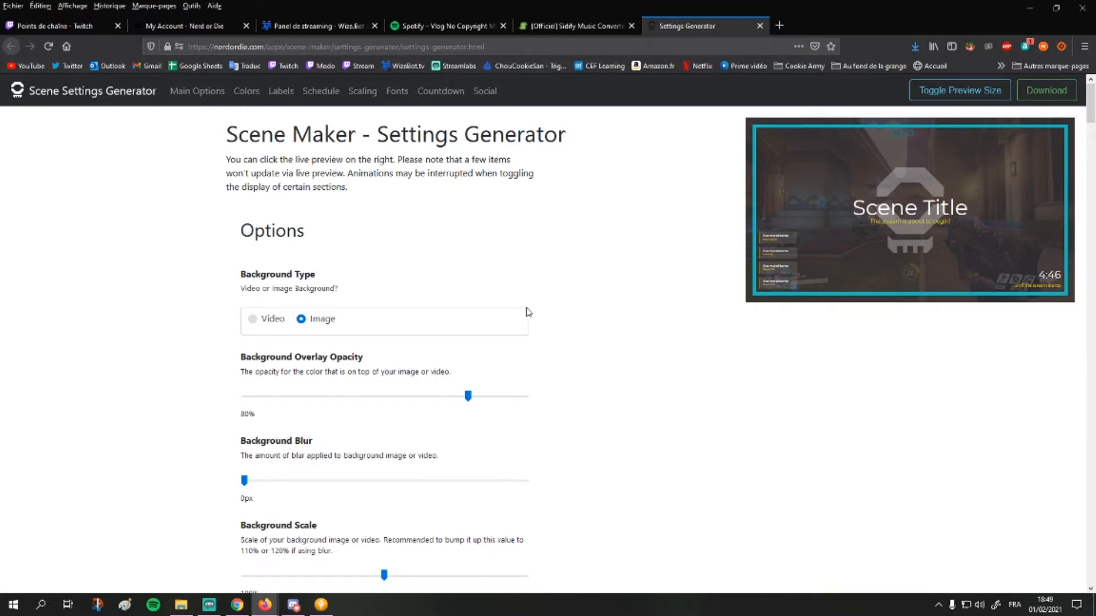
Set the Background Overlay Opacity to 20%.
scroll(627, 336, "down", 2)
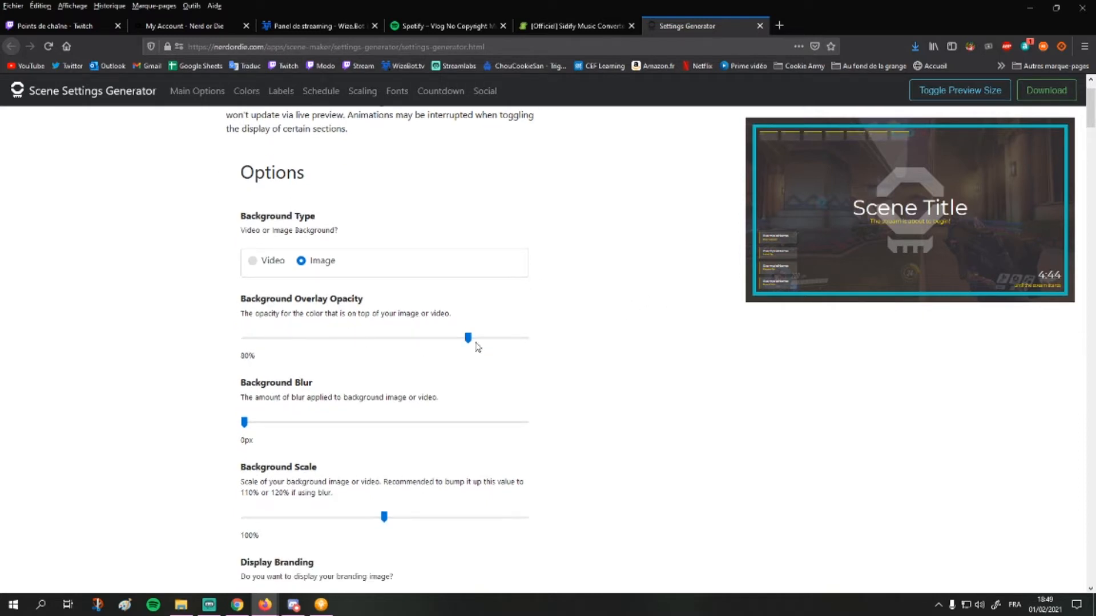
left_click_drag(469, 342, 301, 347)
Try out the Background Blur and Background Scale settings, putting them back to 0px and 100%.
scroll(656, 342, "down", 3)
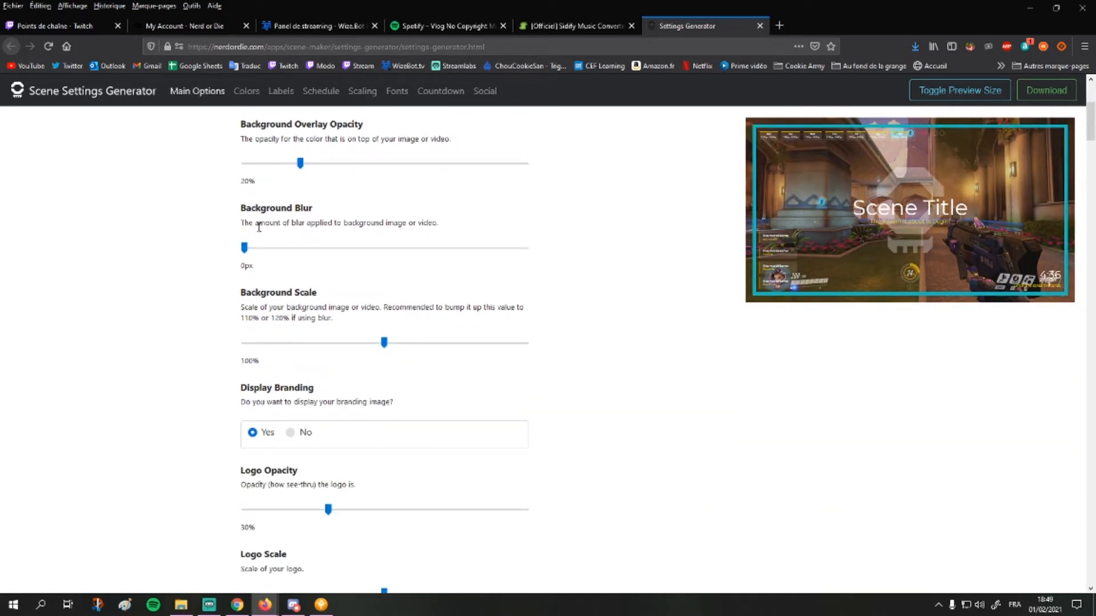
mouse_move(244, 249)
left_mouse_down()
mouse_move(343, 251)
mouse_move(244, 249)
left_mouse_up()
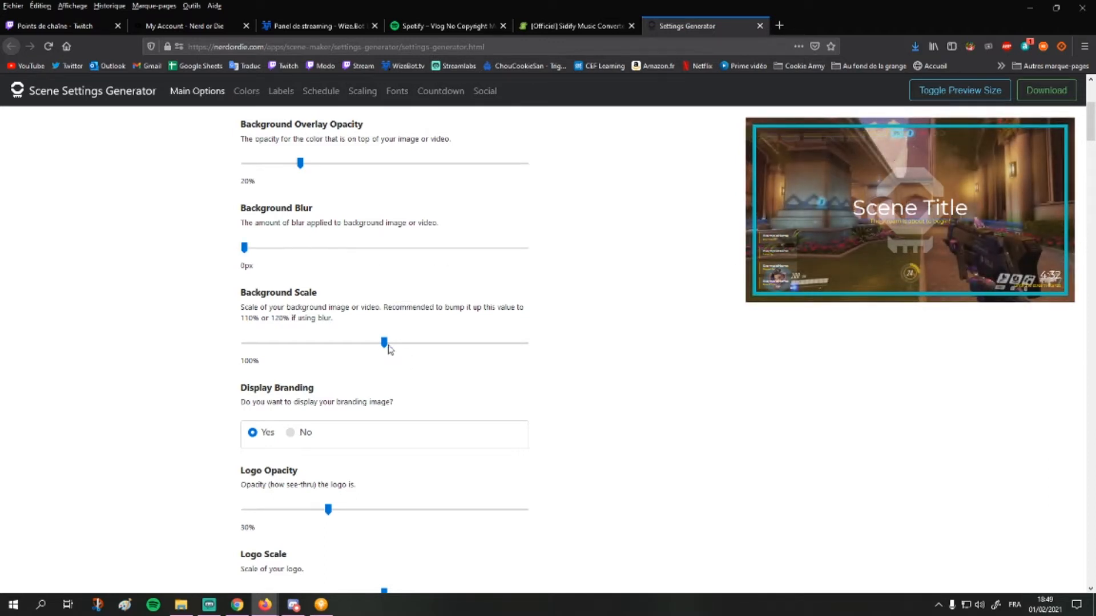
mouse_move(385, 341)
left_mouse_down()
mouse_move(262, 340)
mouse_move(383, 339)
left_mouse_up()
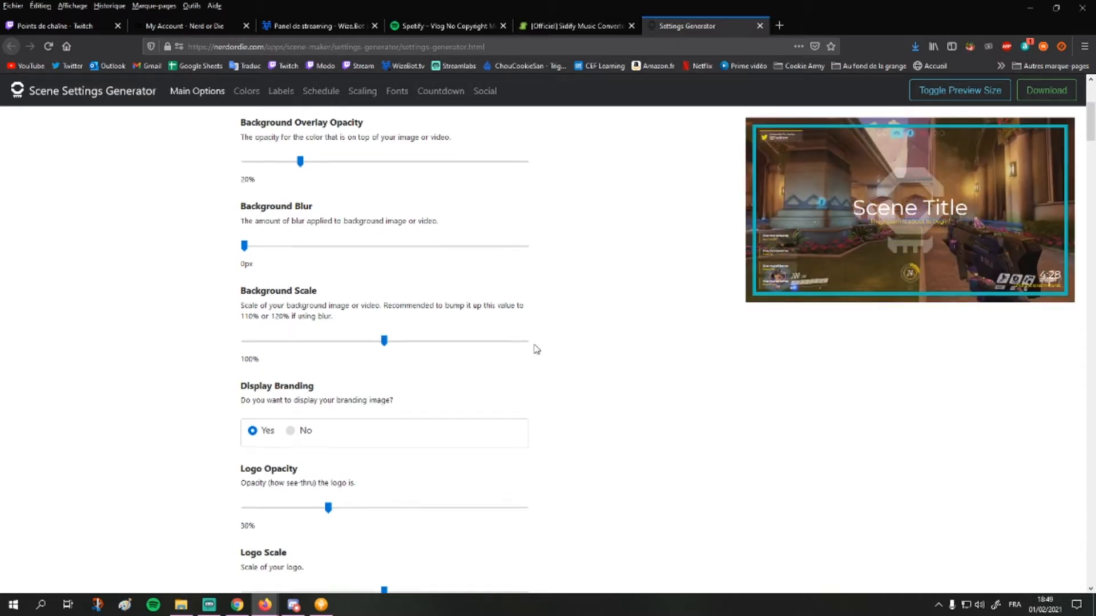
Try switching Display Branding off and on several times, ending with it set to Yes.
scroll(513, 346, "down", 2)
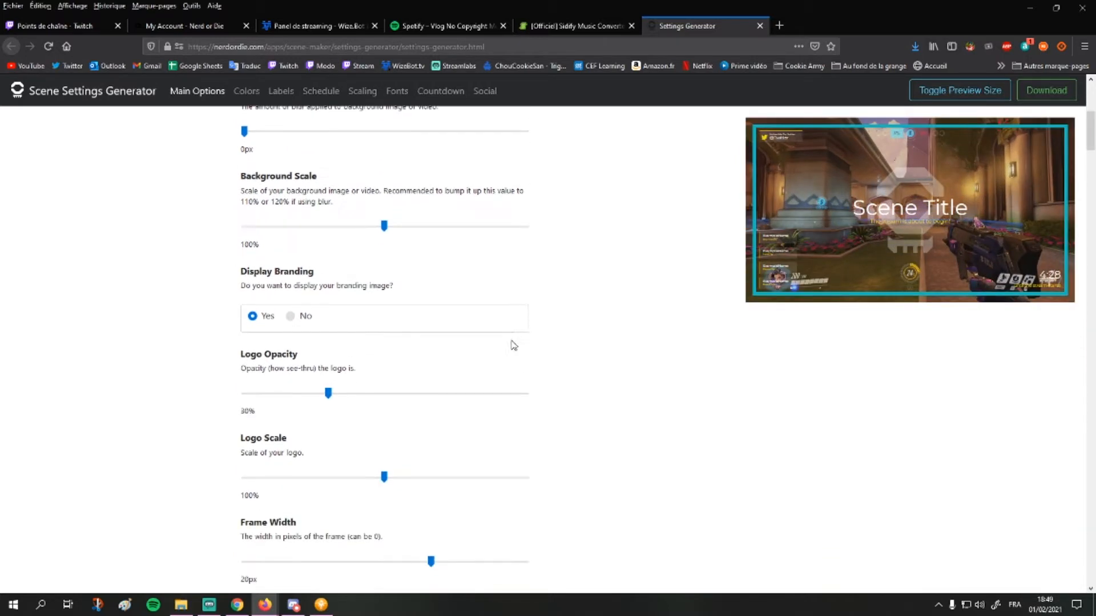
left_click(291, 317)
left_click(255, 319)
left_click(290, 320)
left_click(255, 319)
left_click(291, 318)
left_click(259, 322)
Set the Logo Opacity to 25% and the Logo Scale to 70%.
mouse_move(327, 393)
left_mouse_down()
mouse_move(457, 396)
mouse_move(257, 393)
mouse_move(388, 401)
mouse_move(313, 394)
left_mouse_up()
scroll(271, 288, "down", 3)
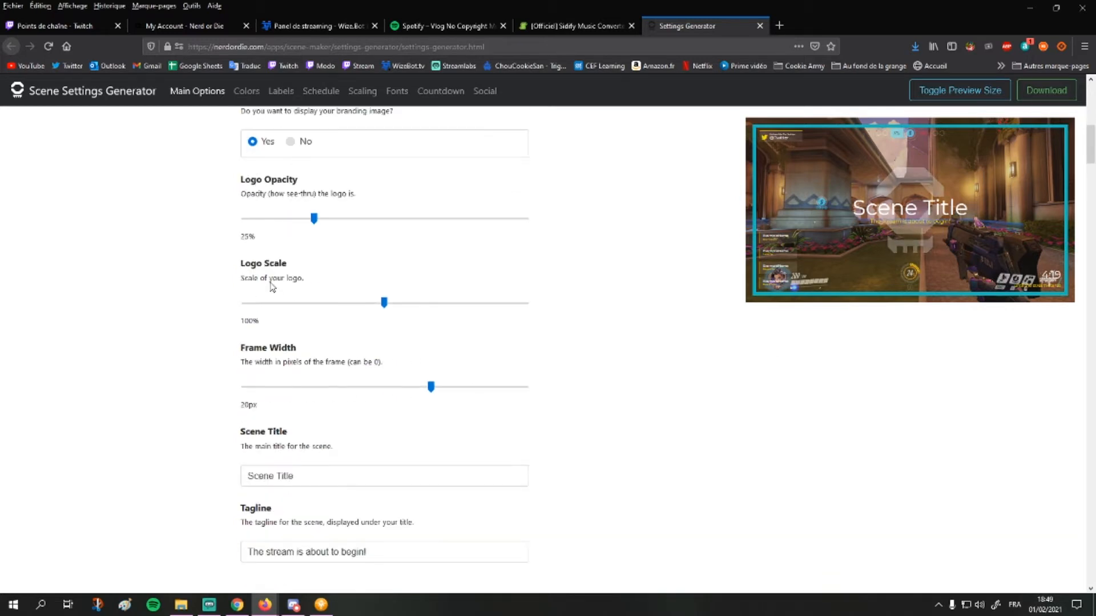
left_click_drag(384, 303, 341, 303)
Set the Frame Width to 0px to remove the frame around the scene.
left_click_drag(430, 388, 238, 395)
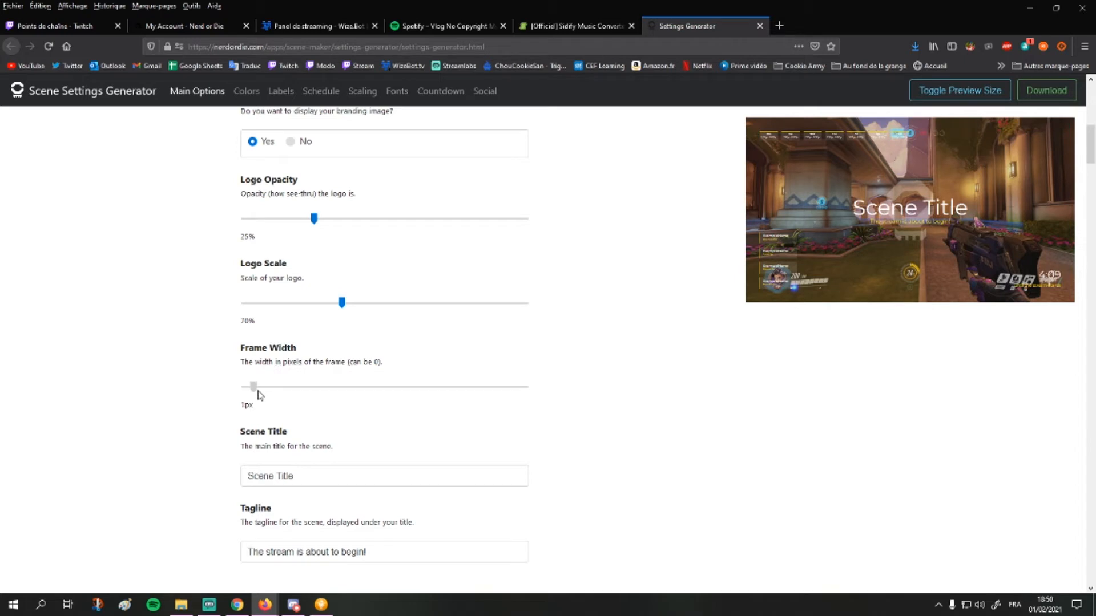
key("Left")
Set the Scene Title to "Start" and the Tagline to "Le stream va commencer".
scroll(416, 367, "down", 3)
triple_click(338, 295)
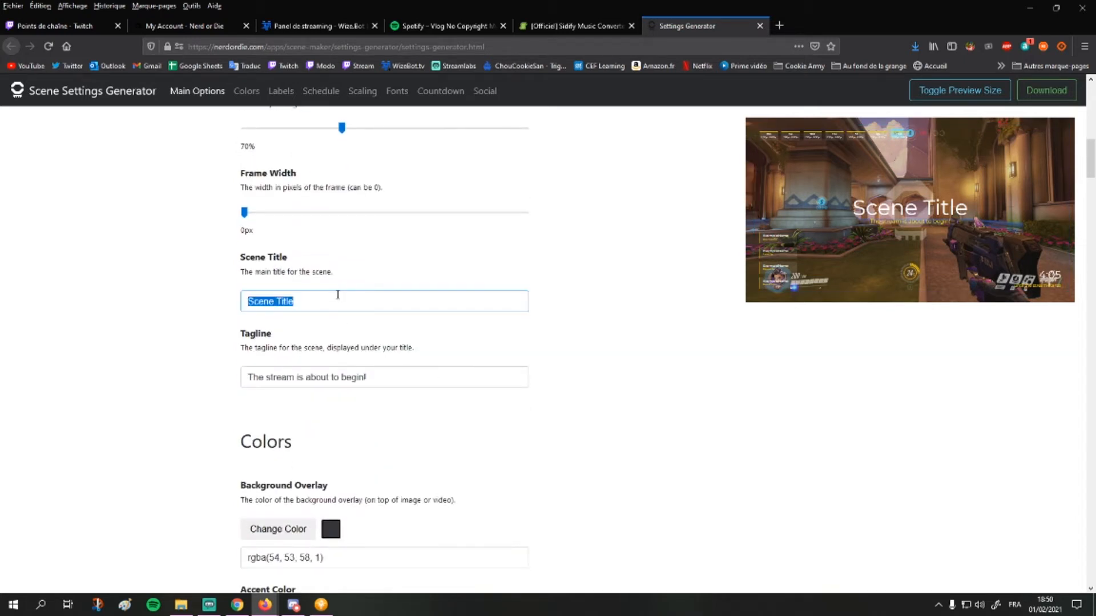
type("Start")
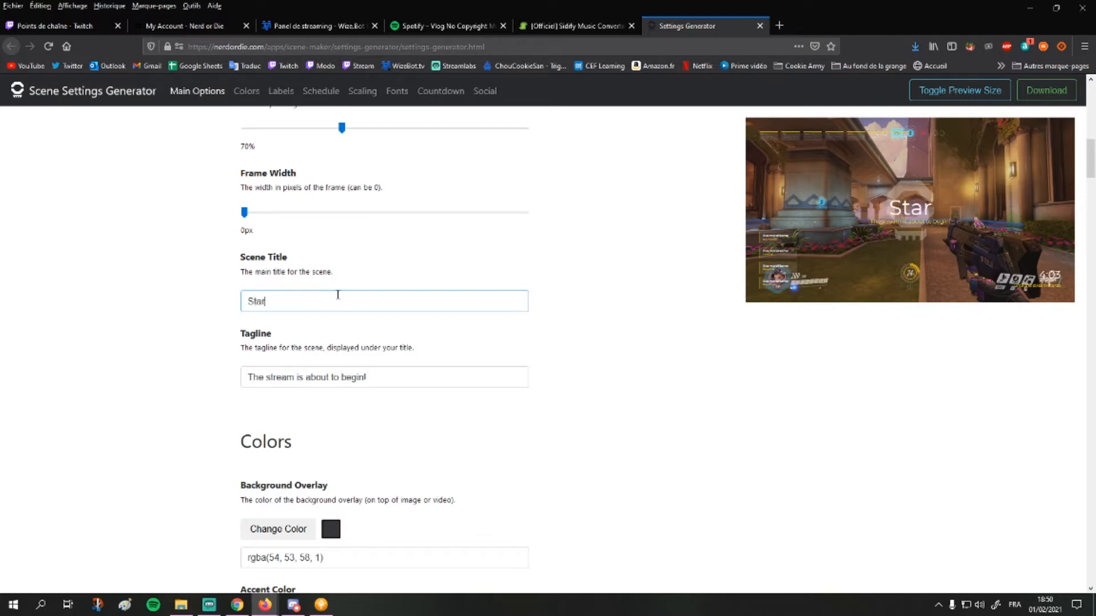
triple_click(459, 375)
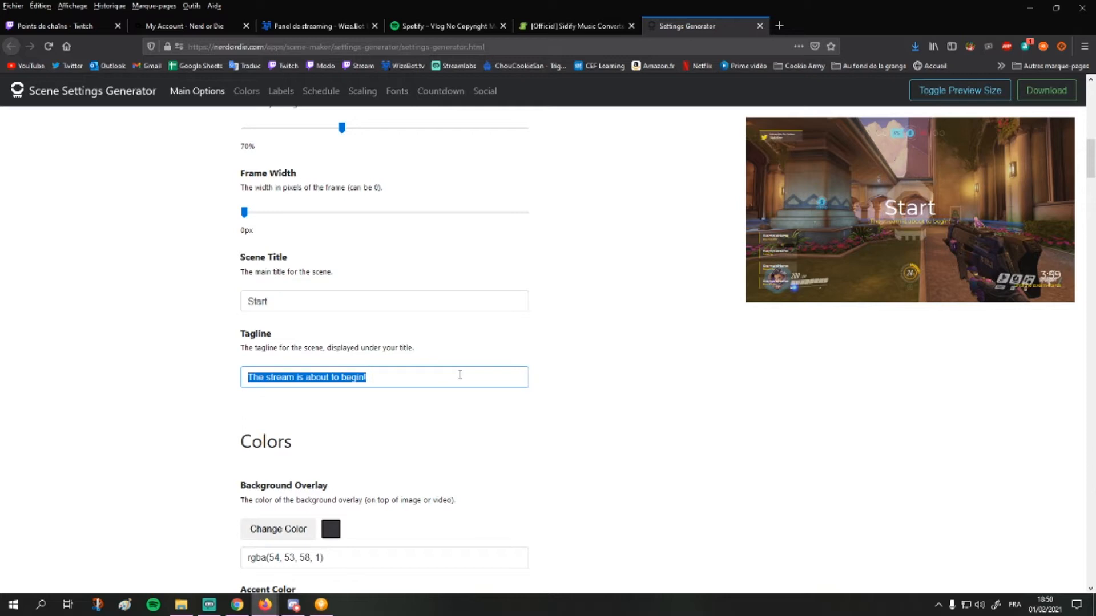
type("Le stream va commencer")
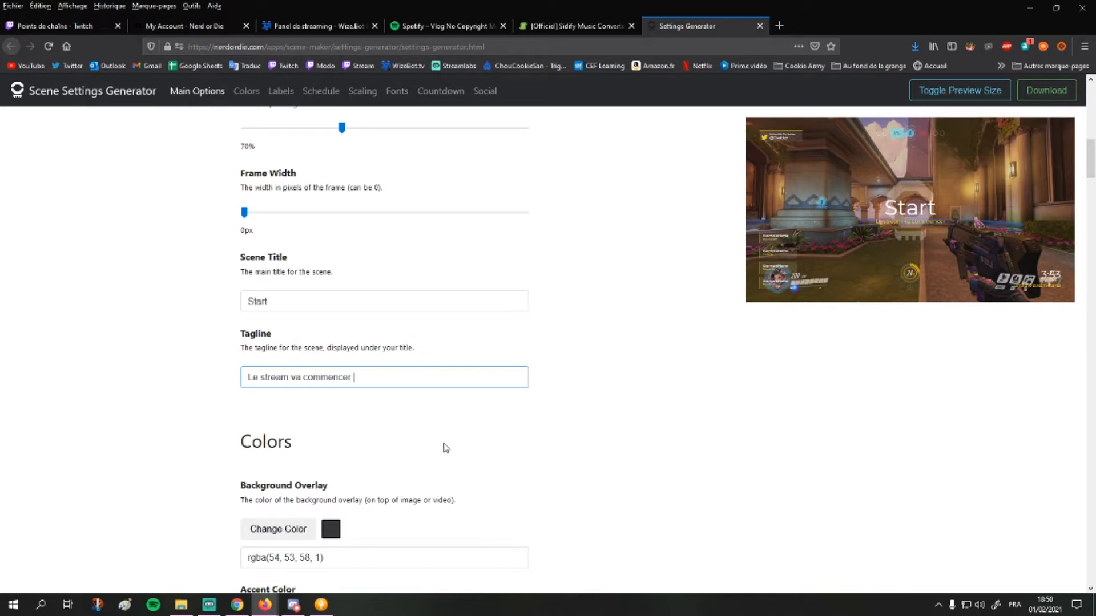
Change the Background Overlay color to a semi-transparent blue-violet, rgba(42,0,223,0.66).
scroll(445, 448, "down", 4)
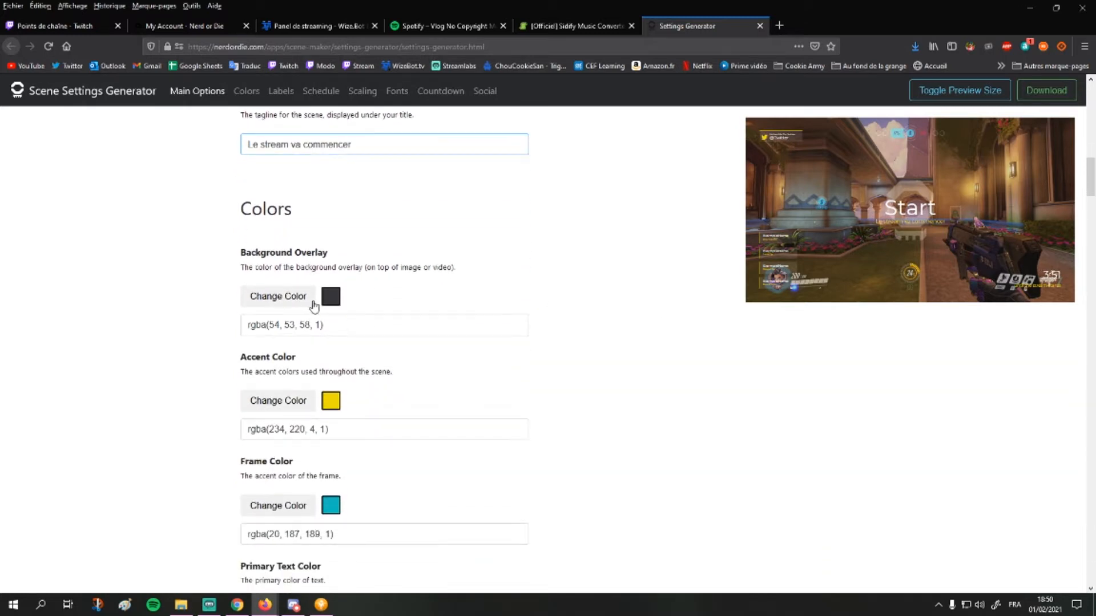
left_click(280, 300)
mouse_move(280, 247)
left_mouse_down()
mouse_move(296, 245)
mouse_move(269, 205)
mouse_move(282, 234)
mouse_move(286, 210)
mouse_move(303, 211)
left_mouse_up()
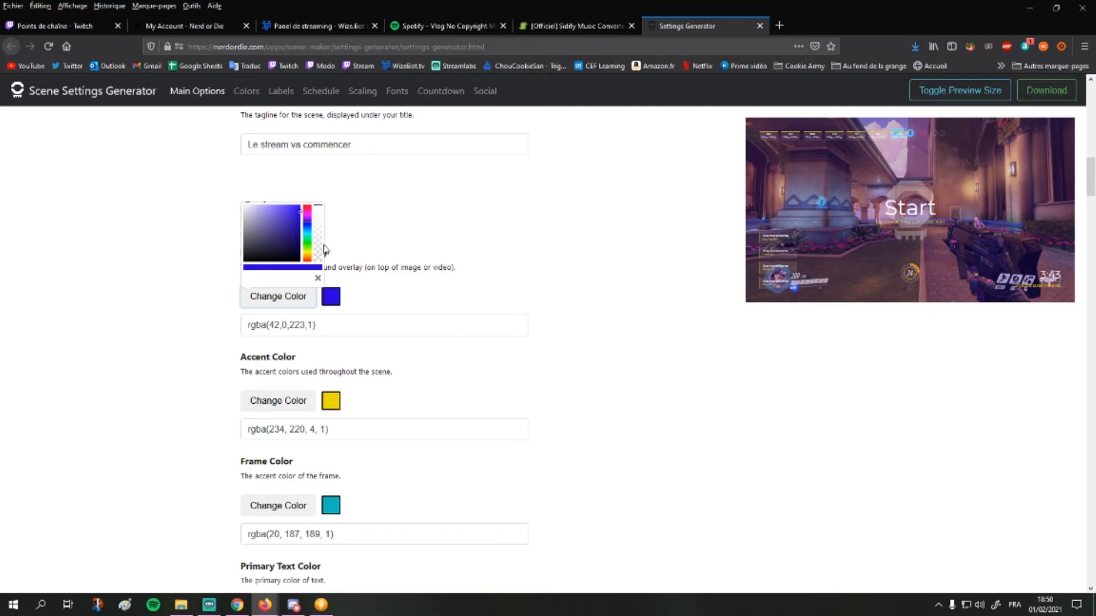
mouse_move(318, 233)
left_mouse_down()
mouse_move(325, 226)
mouse_move(323, 244)
mouse_move(329, 219)
mouse_move(330, 244)
mouse_move(329, 229)
left_mouse_up()
left_click(594, 477)
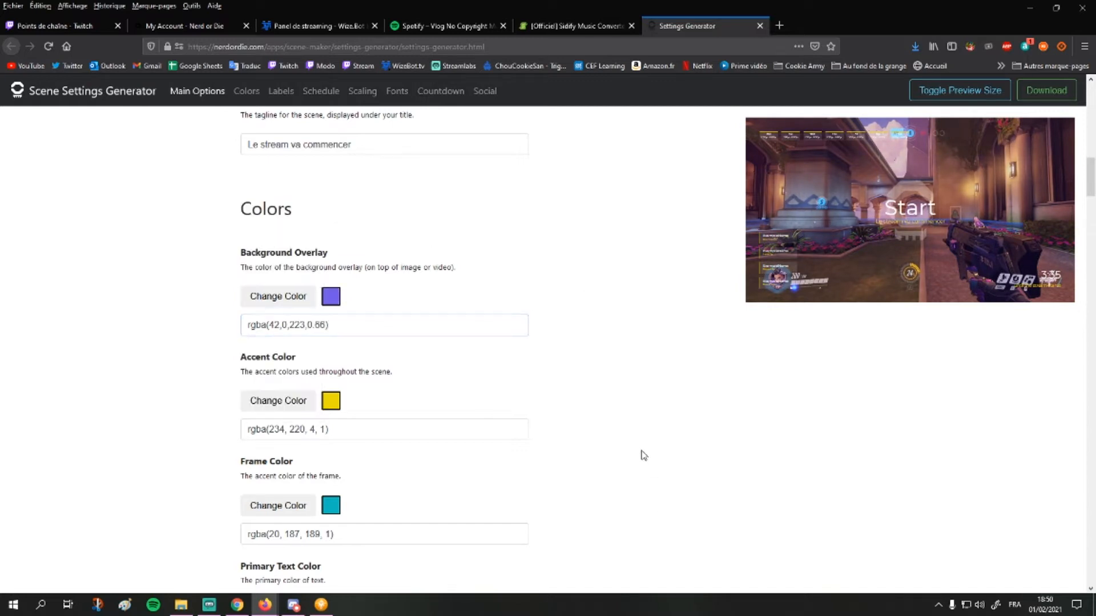
Change the Accent Color to a slightly transparent purple, rgba(110,47,209,0.8).
scroll(641, 452, "down", 2)
left_click(292, 288)
mouse_move(286, 234)
left_mouse_down()
mouse_move(295, 217)
mouse_move(294, 231)
mouse_move(262, 214)
left_mouse_up()
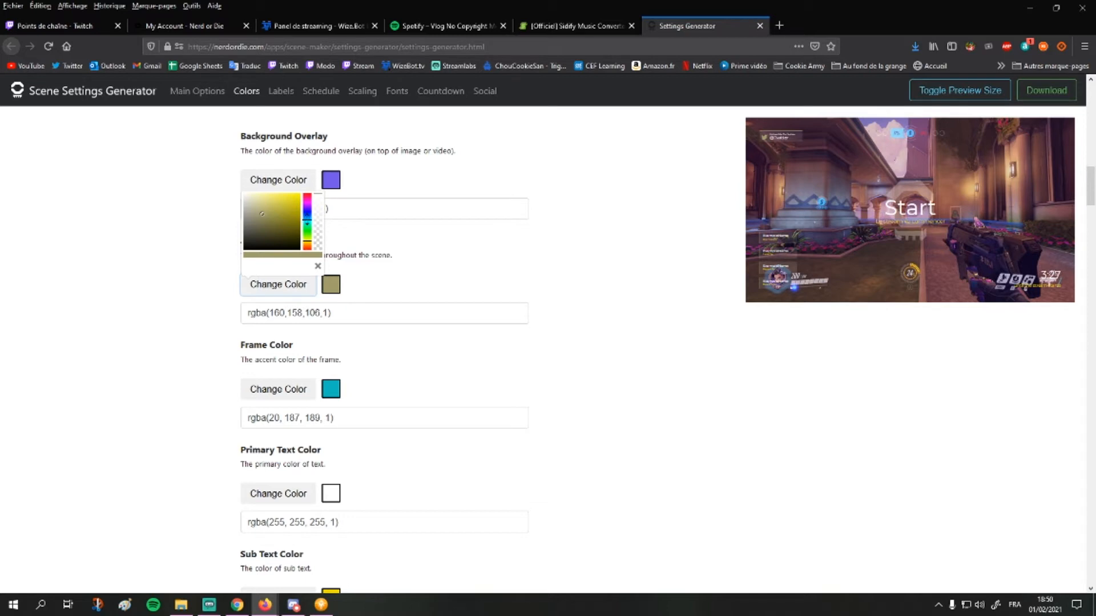
left_click(307, 207)
mouse_move(278, 224)
left_mouse_down()
mouse_move(287, 201)
mouse_move(317, 222)
mouse_move(320, 204)
left_mouse_up()
left_click(506, 328)
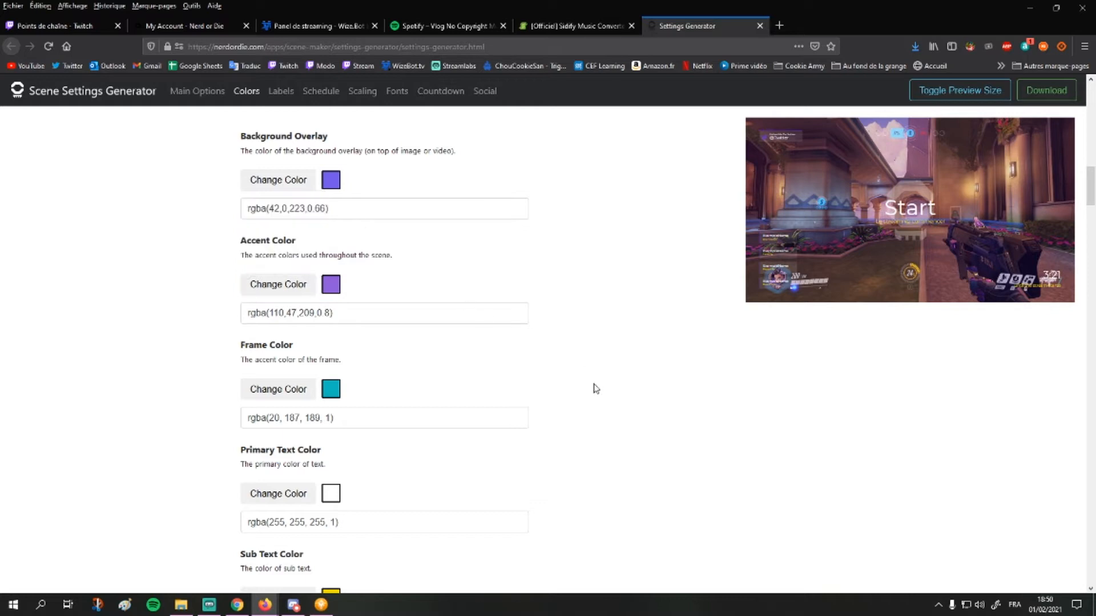
Change the Primary Text Color to red, rgba(233,6,57,1).
scroll(259, 232, "down", 3)
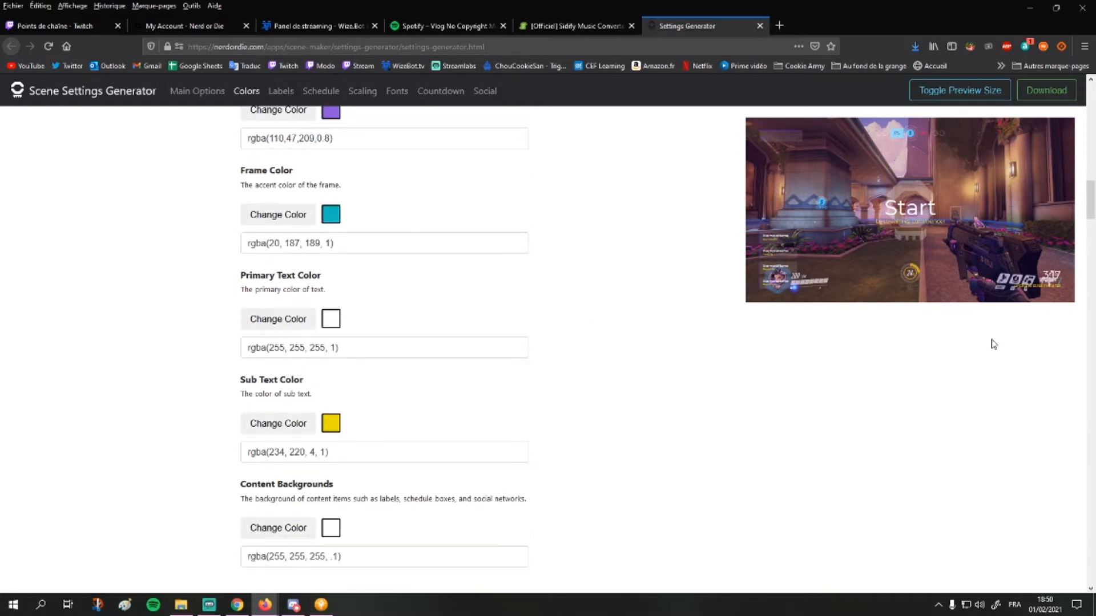
scroll(431, 370, "down", 1)
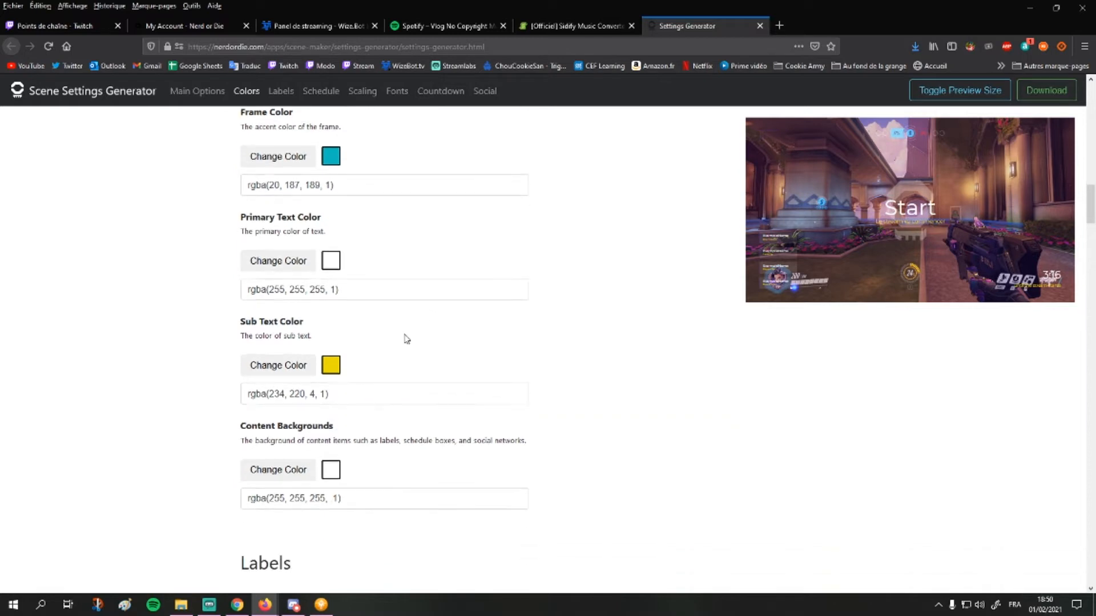
left_click(286, 267)
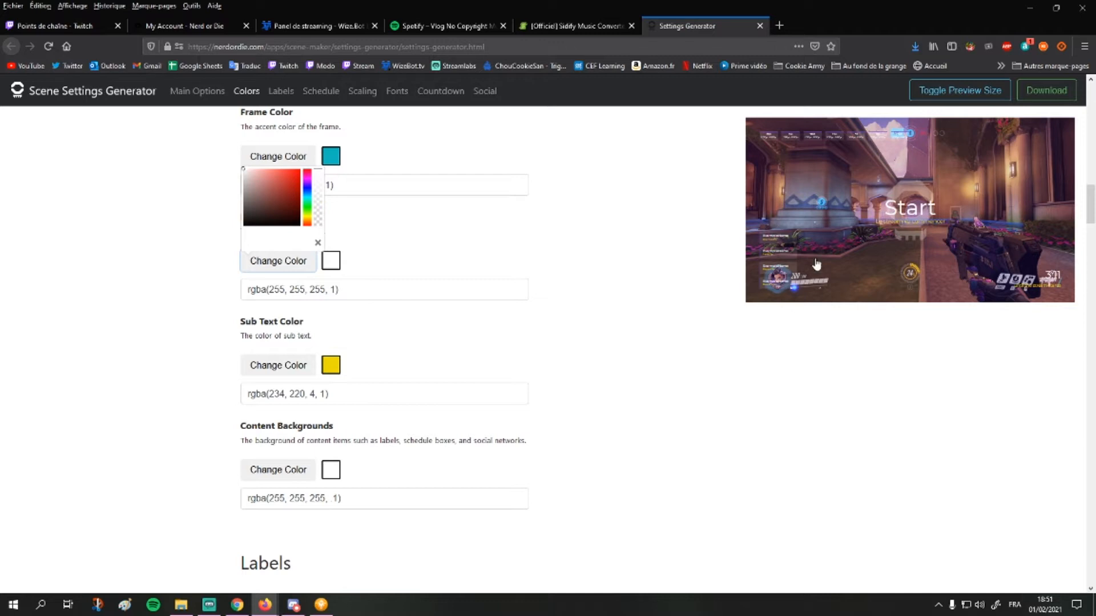
mouse_move(296, 171)
left_mouse_down()
mouse_move(252, 178)
mouse_move(306, 181)
mouse_move(307, 172)
left_mouse_up()
left_click(307, 191)
left_click(299, 173)
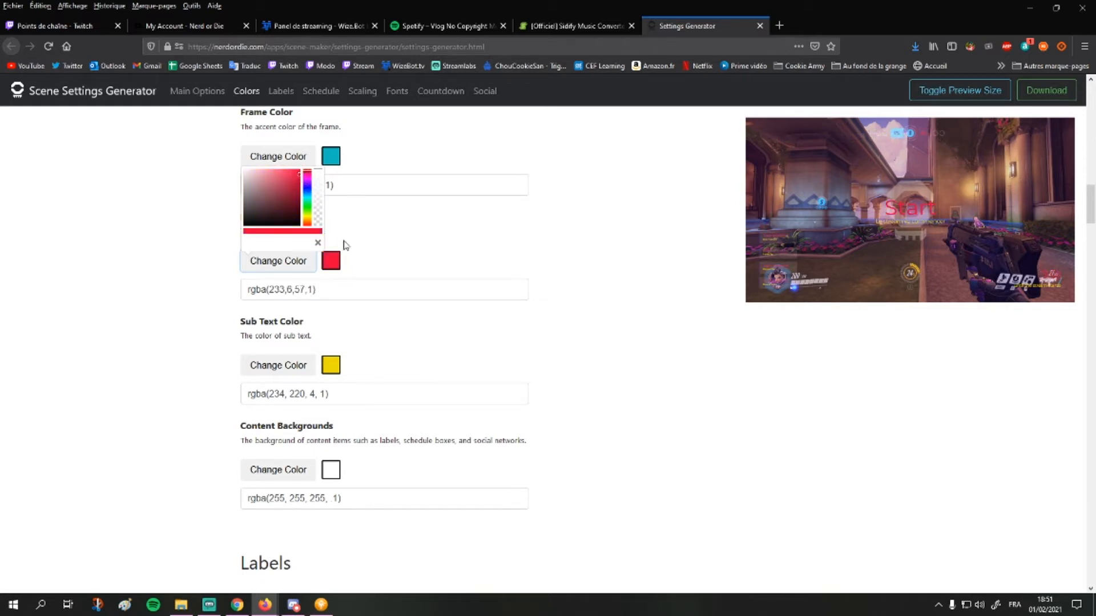
left_click(398, 242)
Change the Sub Text Color to yellow-green, rgba(213,241,23,1).
scroll(465, 308, "down", 2)
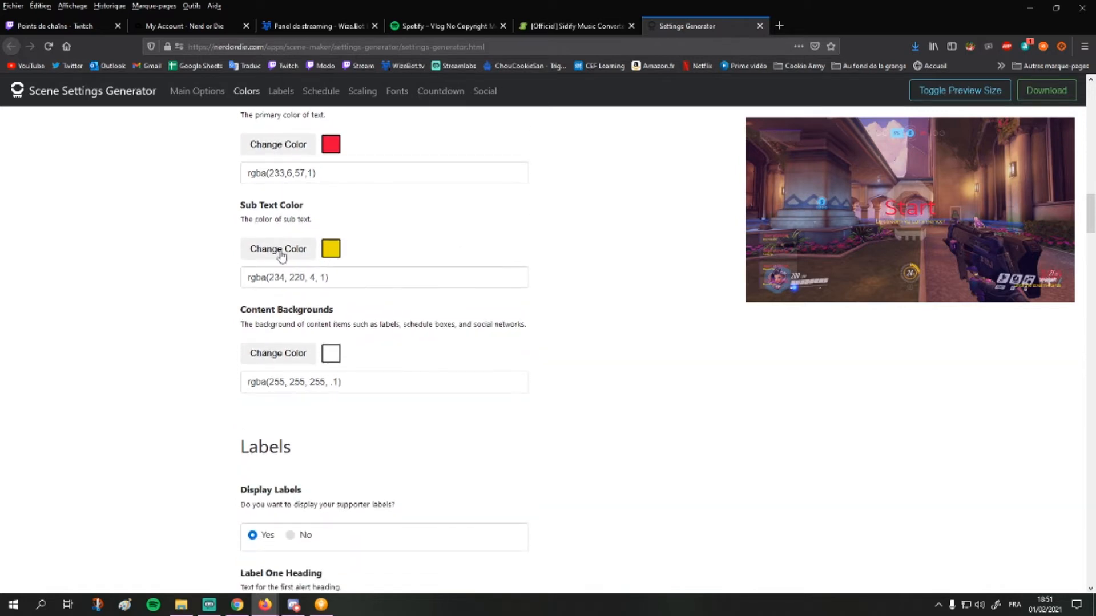
left_click(281, 254)
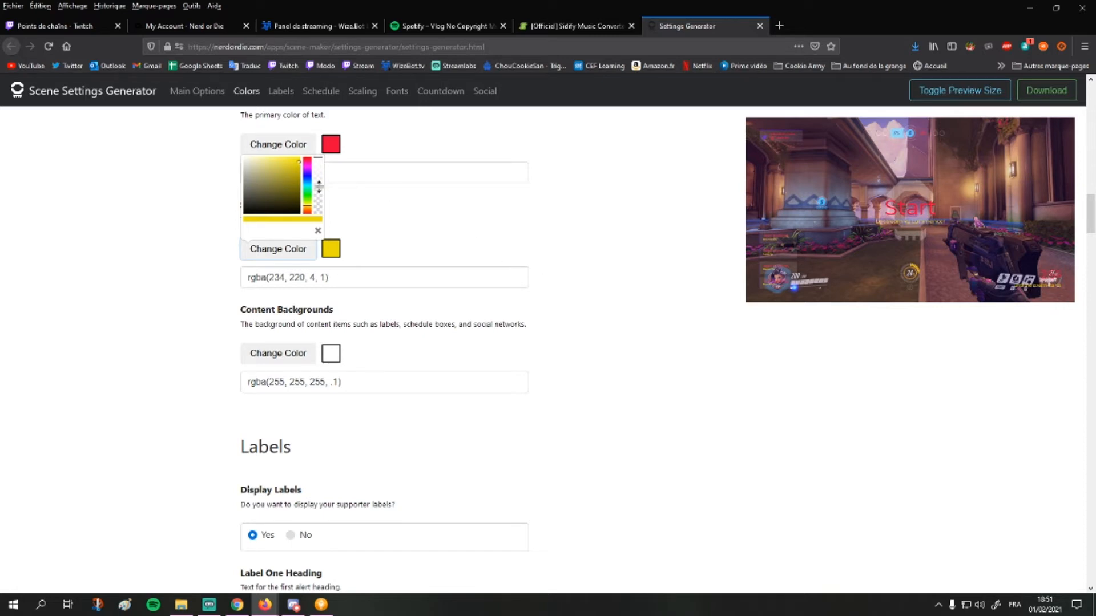
mouse_move(303, 185)
left_mouse_down()
mouse_move(307, 167)
mouse_move(306, 204)
mouse_move(294, 161)
left_mouse_up()
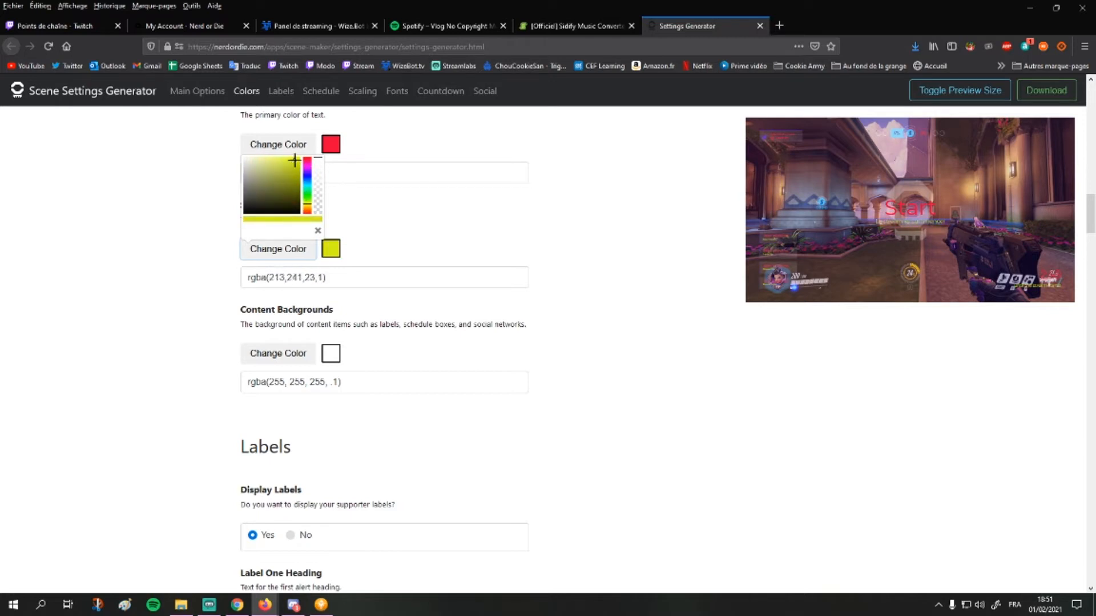
left_click(603, 240)
Change the Content Backgrounds color to a nearly transparent yellow-green, rgba(213,241,23,0.09).
scroll(392, 259, "down", 2)
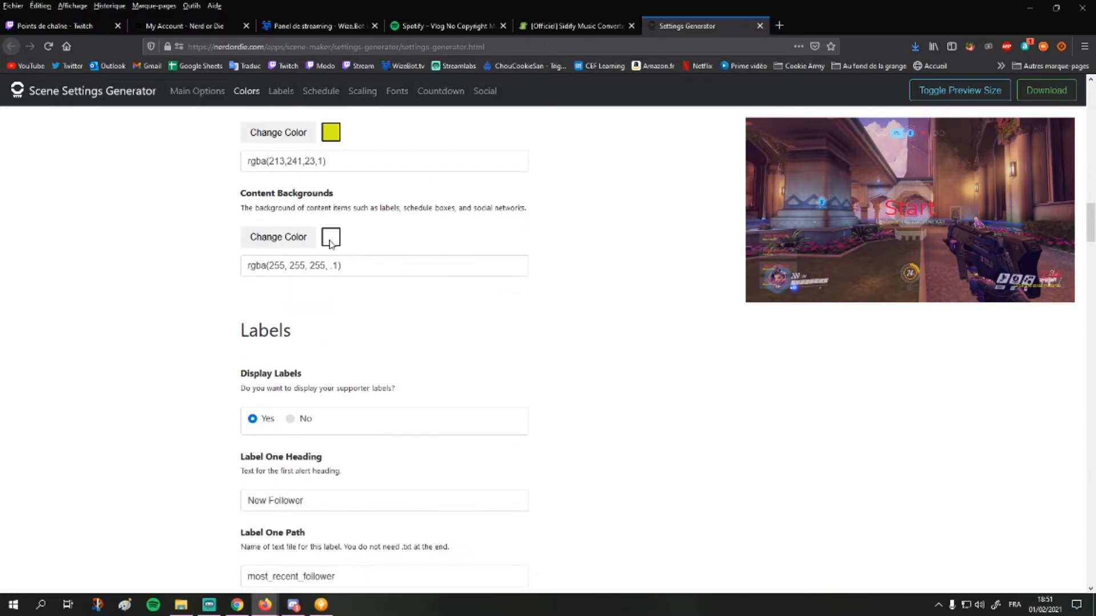
left_click(304, 244)
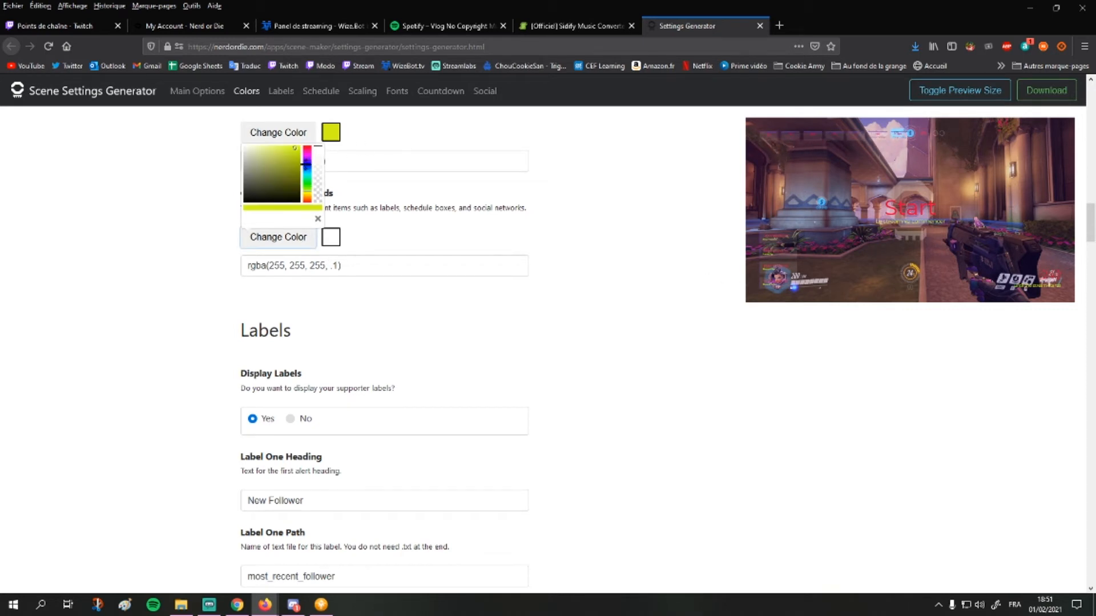
left_click_drag(319, 161, 329, 196)
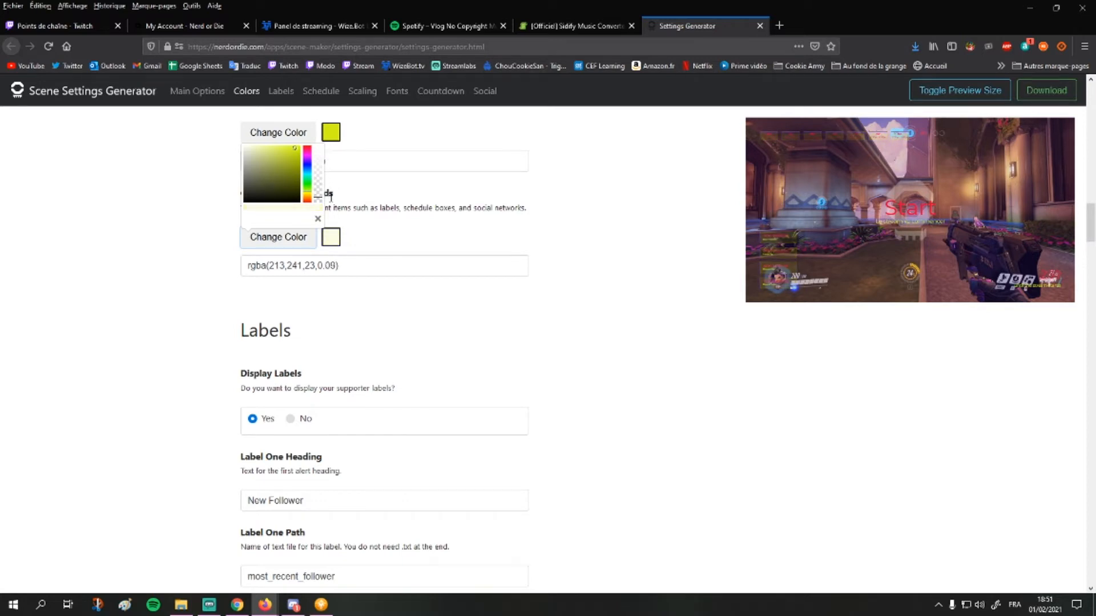
left_click(545, 324)
Try hiding the supporter labels, putting Display Labels back to Yes.
scroll(547, 342, "down", 4)
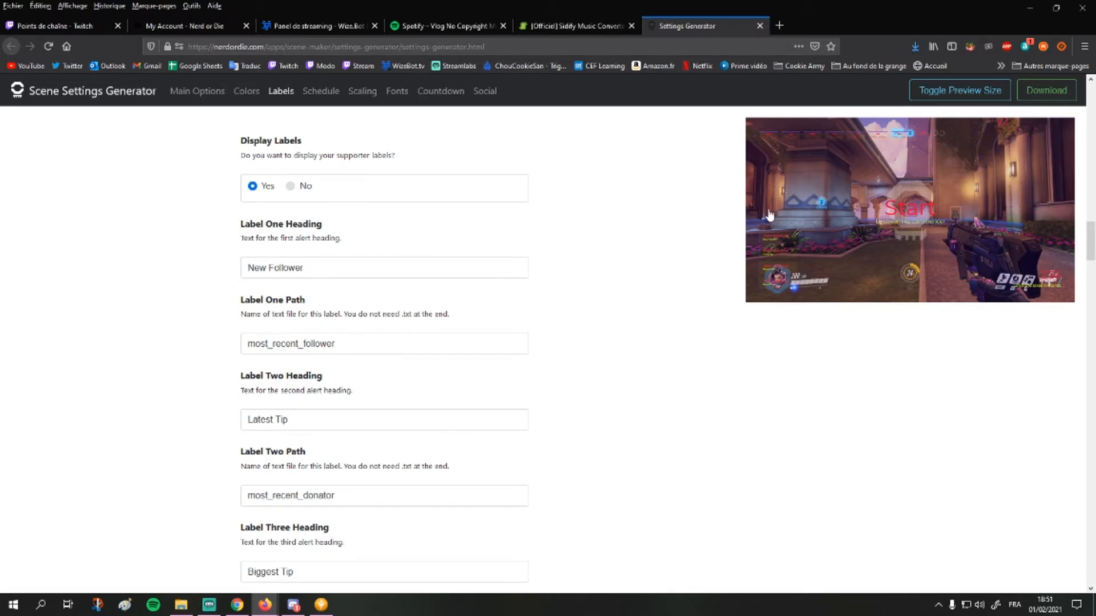
left_click(292, 188)
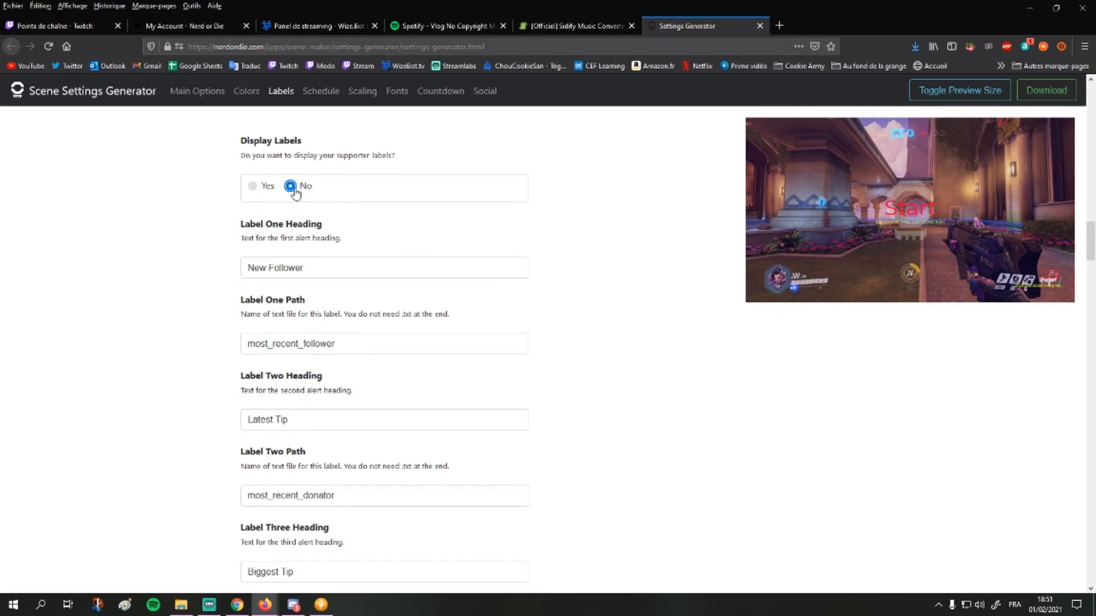
left_click(266, 186)
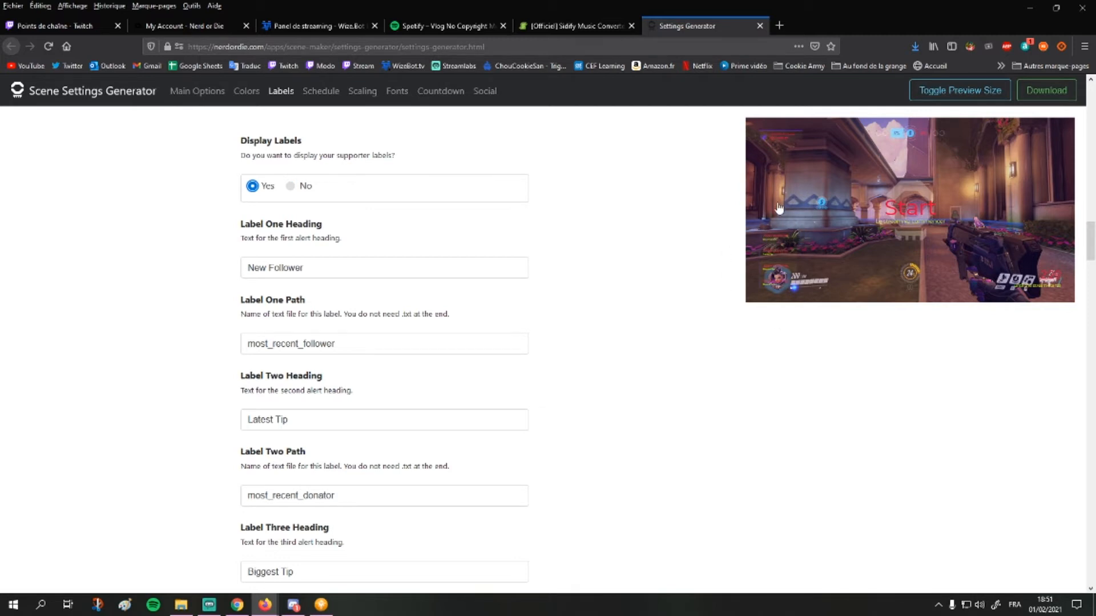
Turn off the stream schedule by setting Display Schedule to No.
scroll(340, 387, "down", 1)
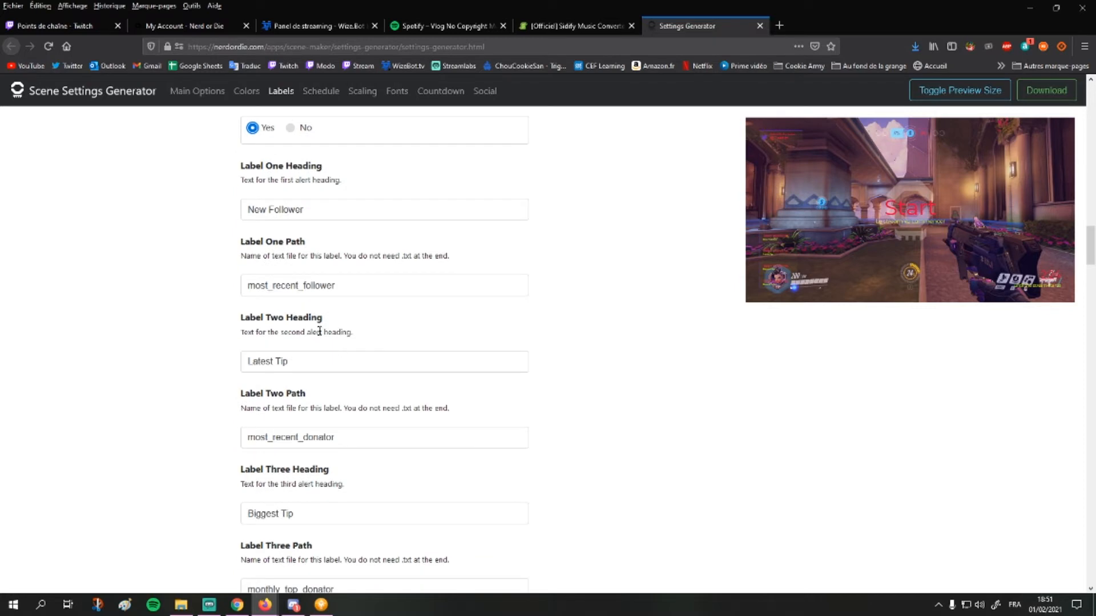
scroll(315, 355, "down", 3)
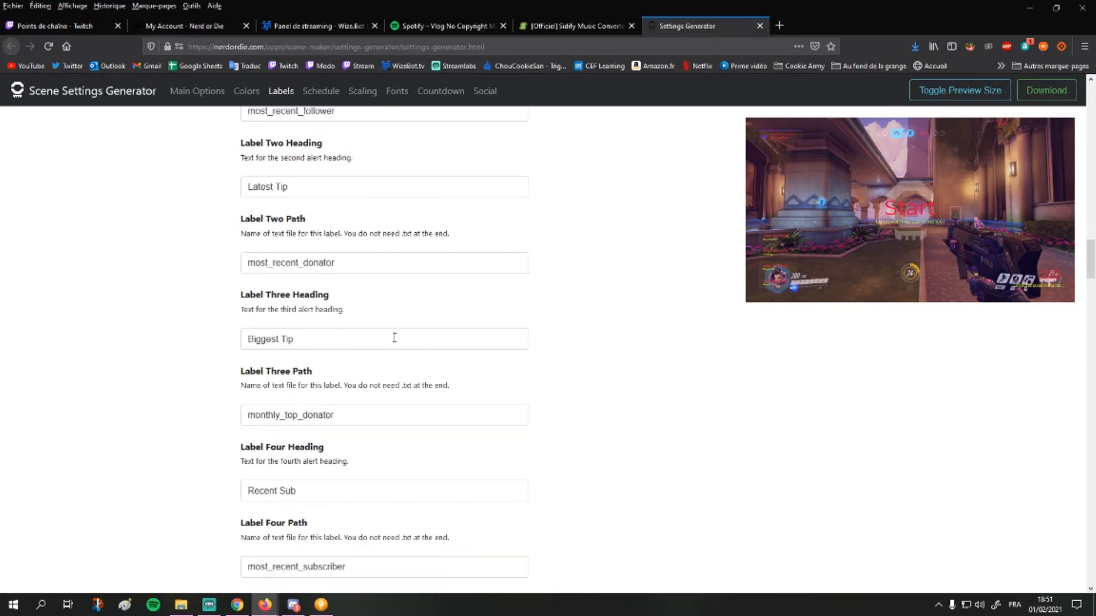
scroll(242, 311, "down", 3)
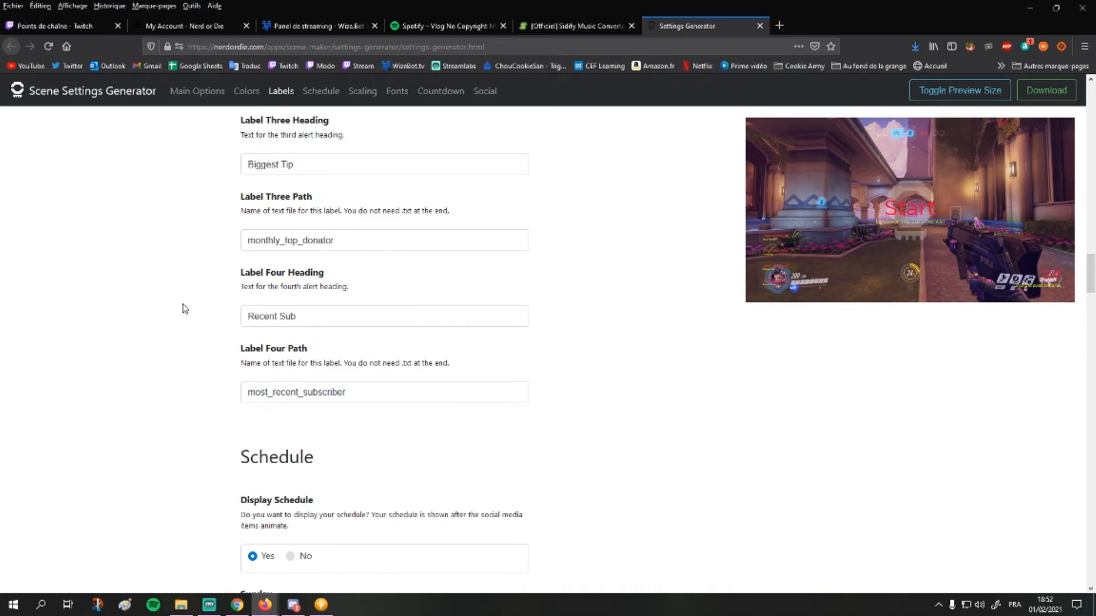
scroll(162, 274, "down", 4)
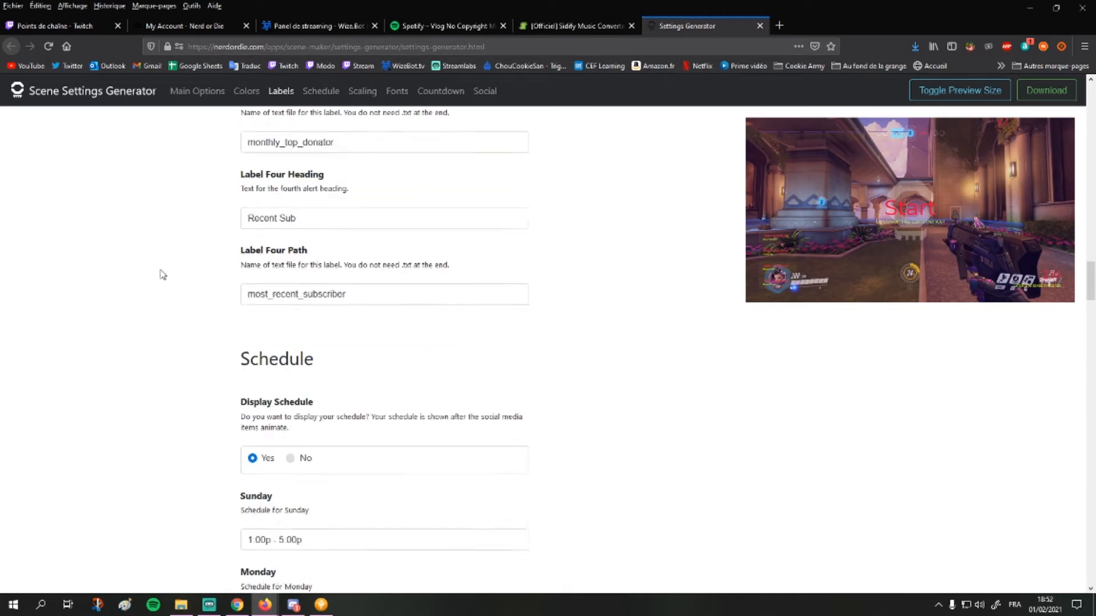
left_click(290, 323)
left_click(253, 324)
left_click(307, 325)
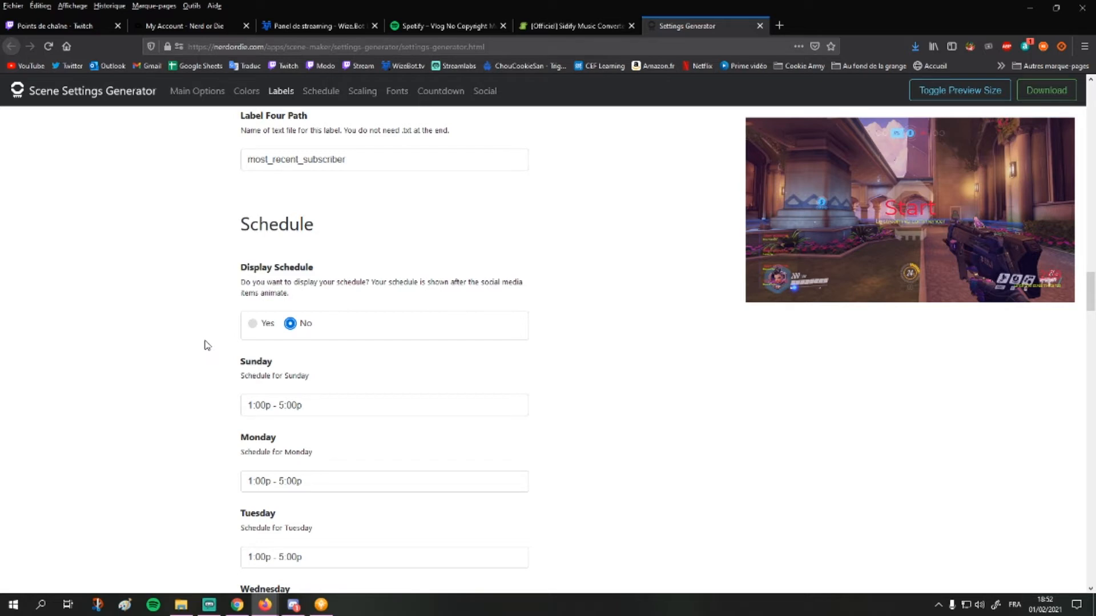
Try out the Social Media Scale and Labels Scale settings, putting both back to 100%.
scroll(207, 345, "down", 2)
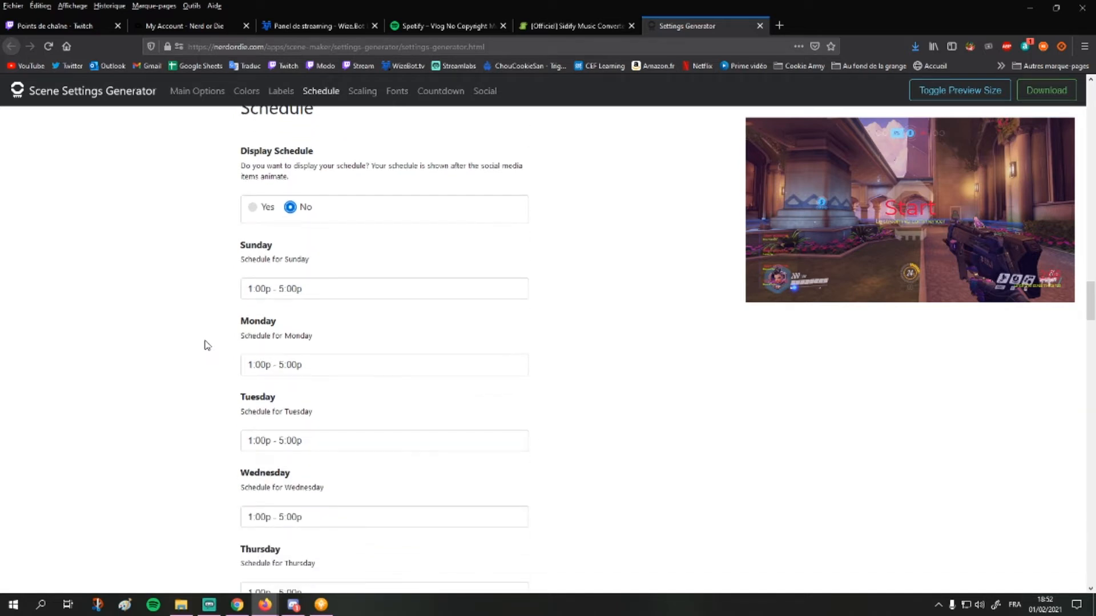
scroll(207, 346, "down", 9)
scroll(205, 342, "down", 2)
scroll(167, 242, "up", 1)
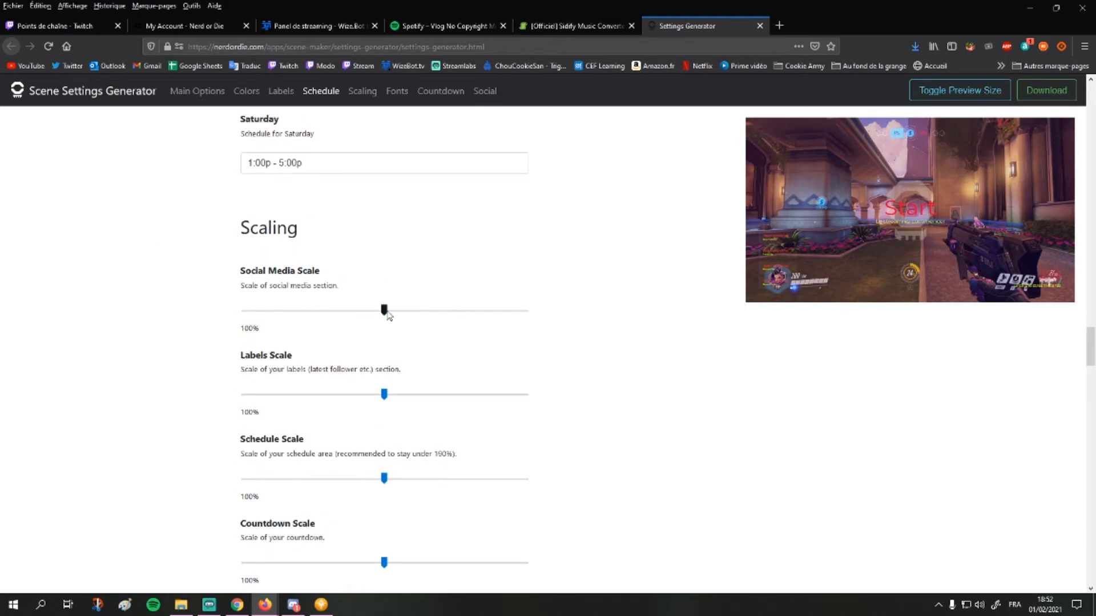
scroll(296, 288, "down", 1)
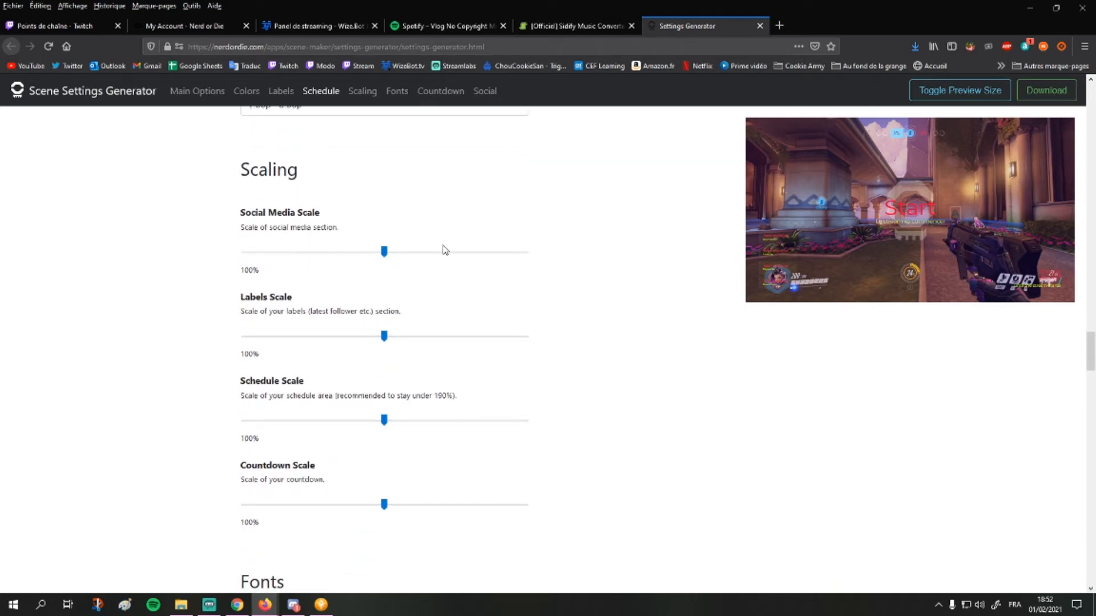
left_click_drag(391, 255, 247, 253)
left_click_drag(245, 252, 398, 278)
scroll(413, 275, "down", 1)
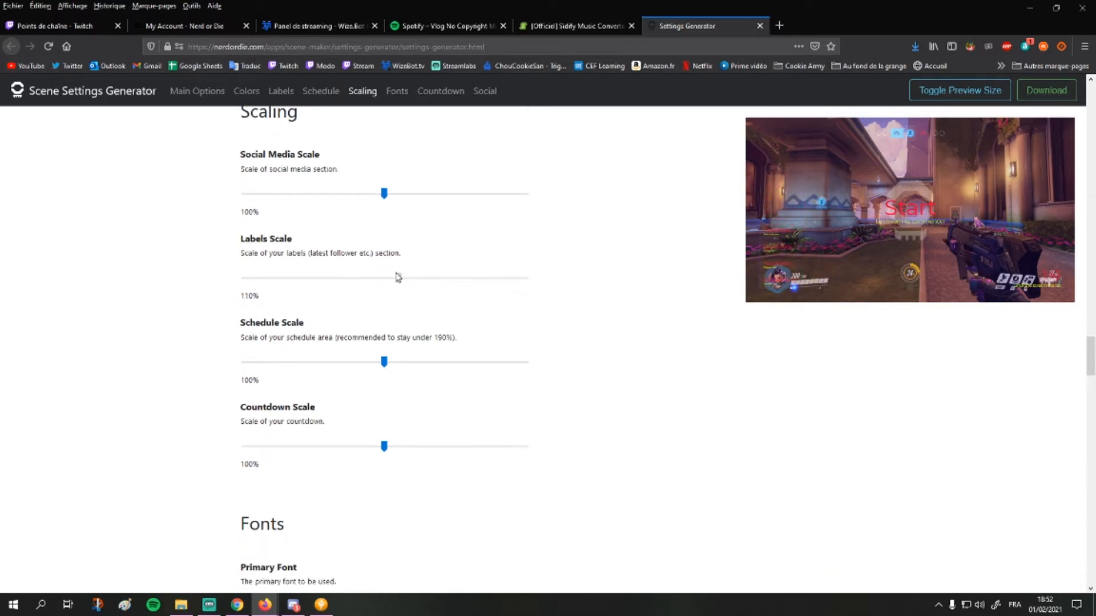
left_click_drag(398, 278, 385, 278)
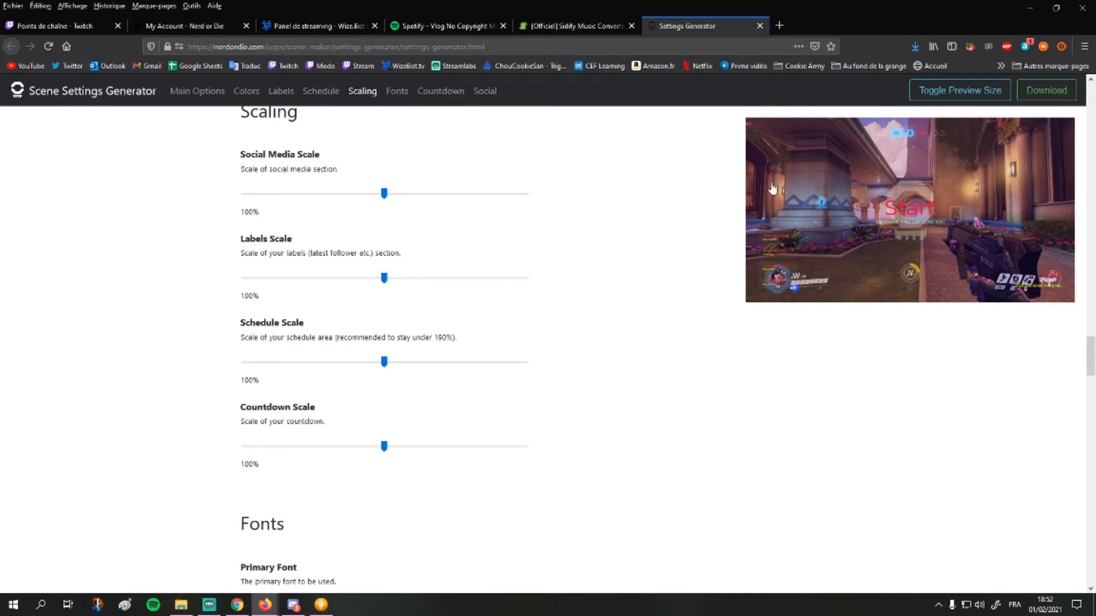
Choose Aclonica as the Primary Font for the scene.
scroll(536, 324, "down", 2)
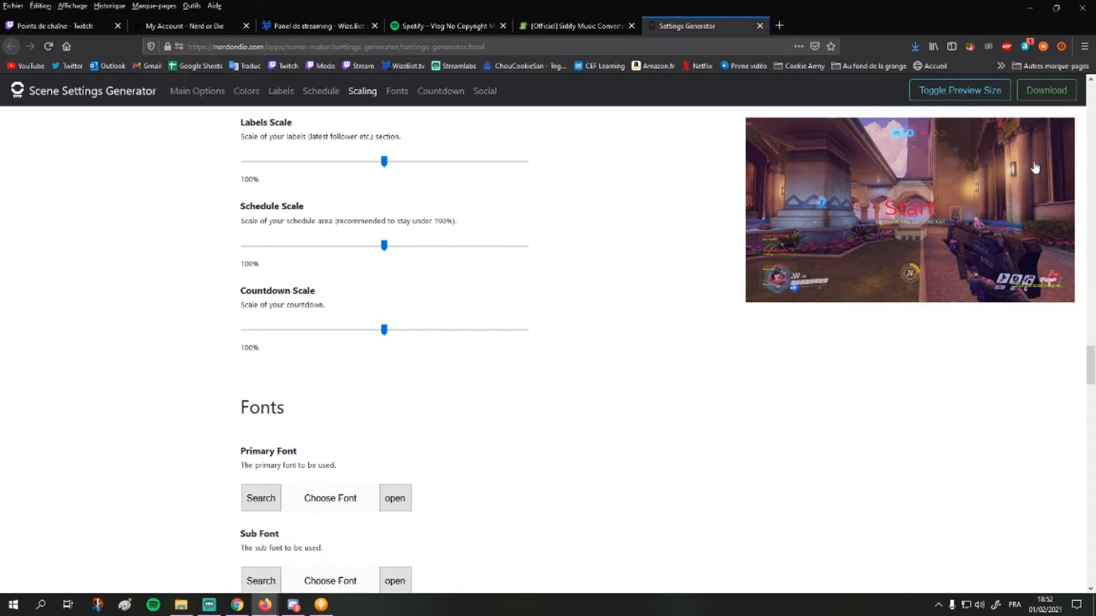
scroll(604, 289, "down", 3)
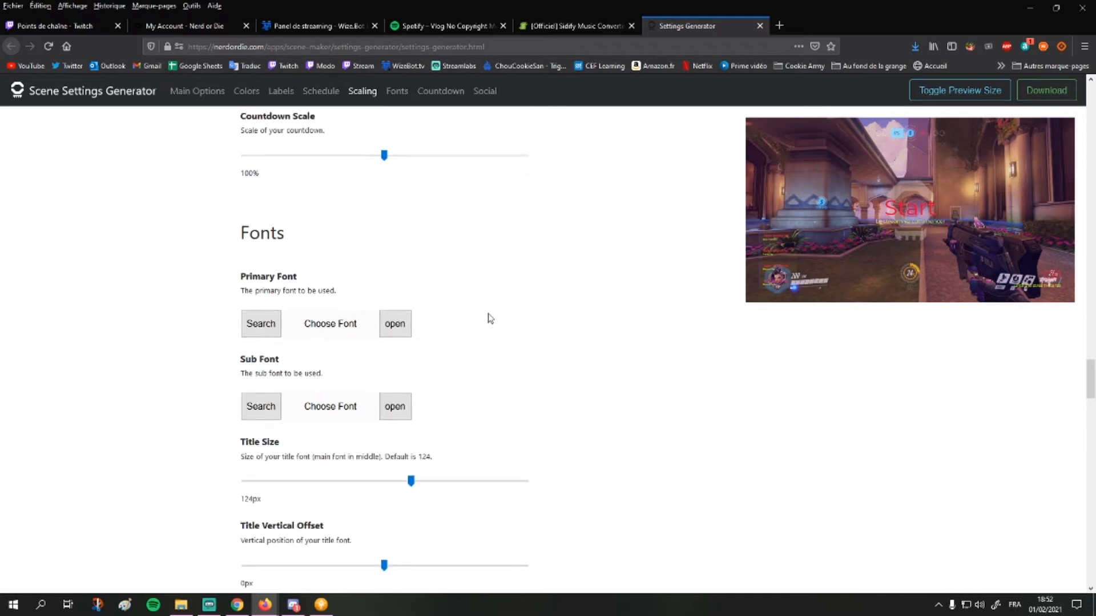
left_click(355, 335)
scroll(335, 440, "down", 1)
left_click(309, 390)
left_click(581, 315)
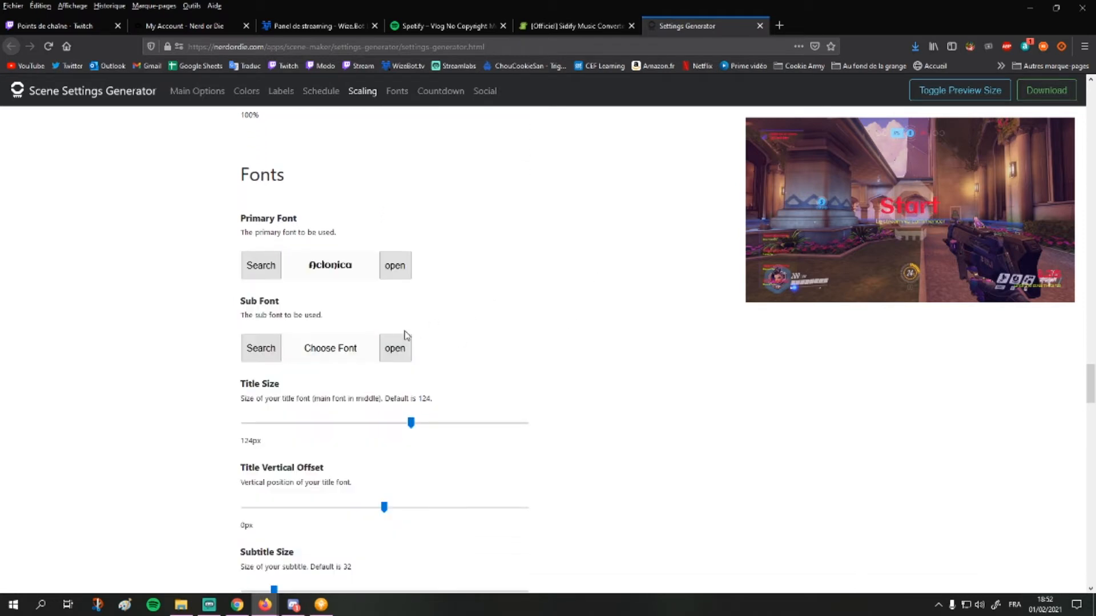
Choose Aclonica as the Sub Font for the scene.
left_click(318, 349)
left_click(311, 498)
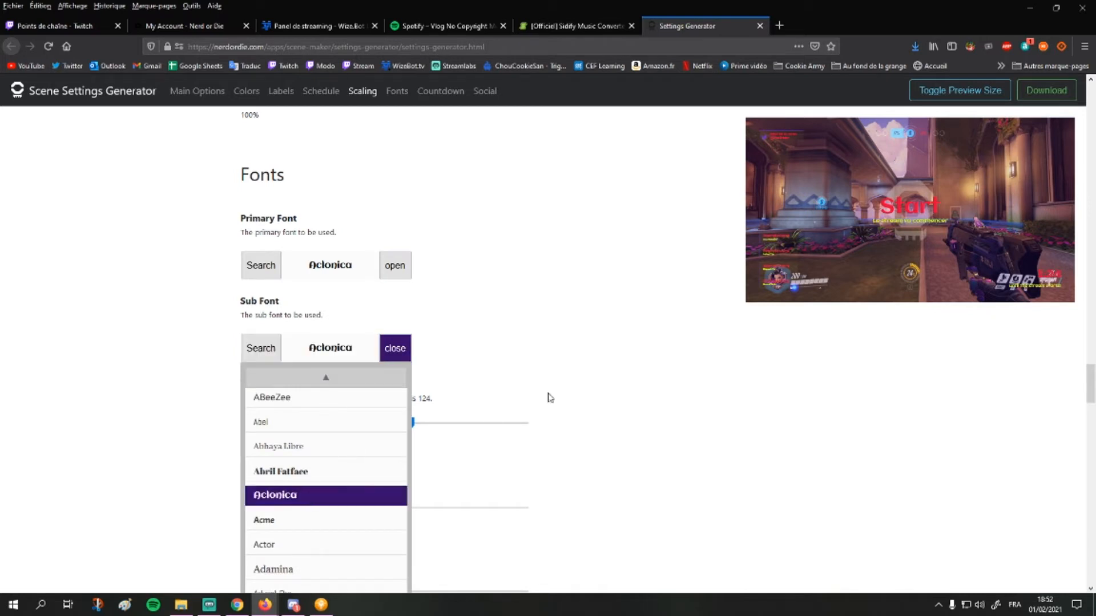
left_click(549, 396)
Set the Title Size to 182px and the Title Vertical Offset to -200px.
scroll(594, 380, "down", 2)
left_click_drag(416, 312, 497, 308)
left_click_drag(393, 396, 227, 391)
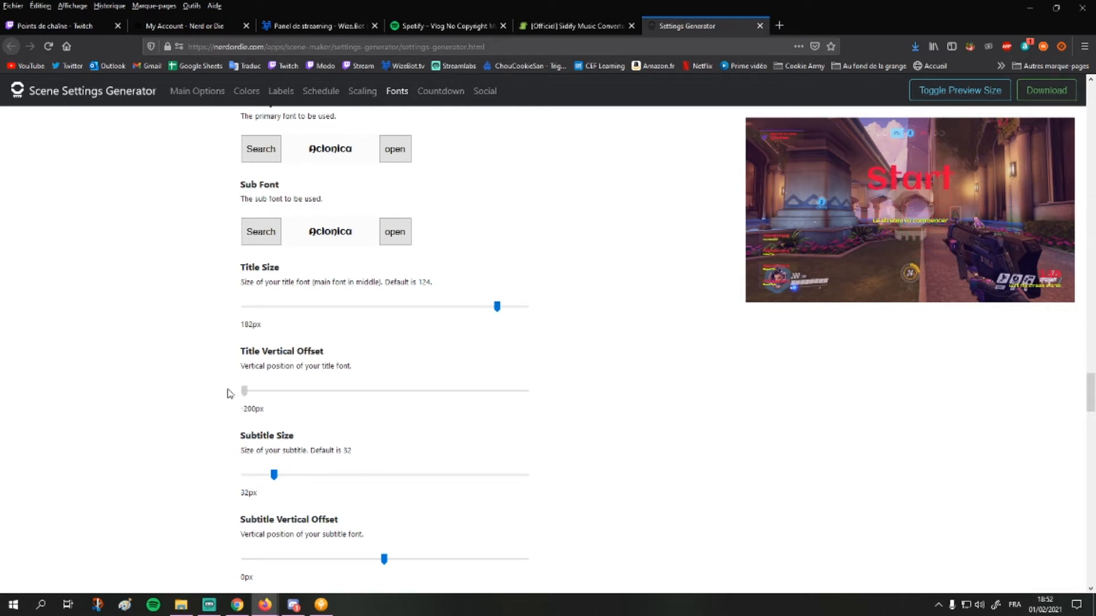
Set the Subtitle Size to 58px and the Subtitle Vertical Offset to 200px.
scroll(344, 378, "down", 2)
left_click_drag(275, 363, 312, 367)
left_click_drag(384, 443, 595, 442)
Set the Label Name Size to 28px and the Label Header Size to 15px.
scroll(576, 430, "down", 3)
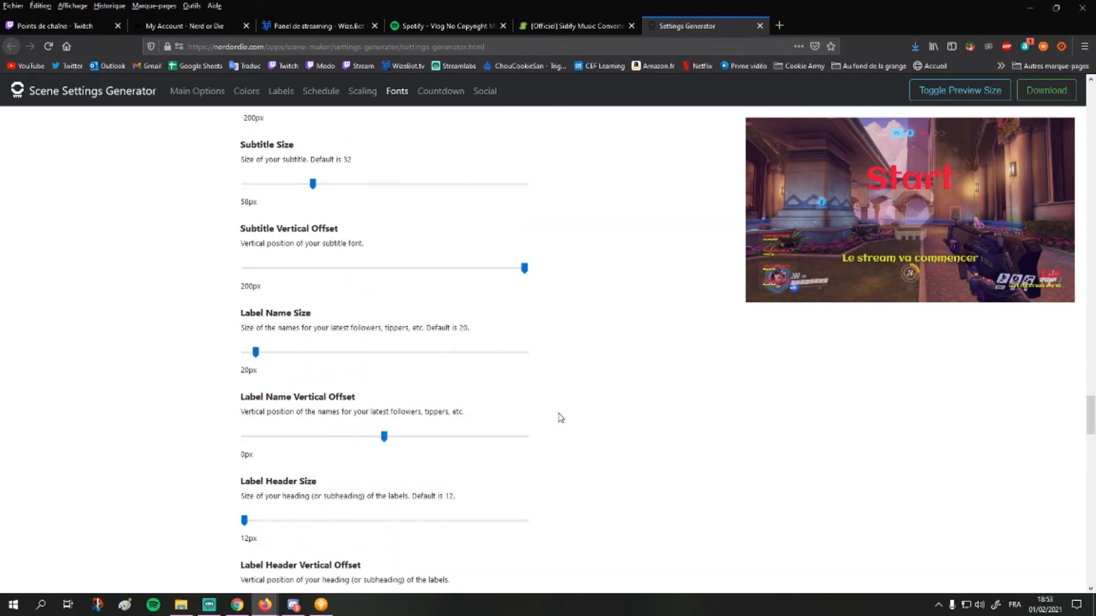
left_click_drag(258, 355, 268, 355)
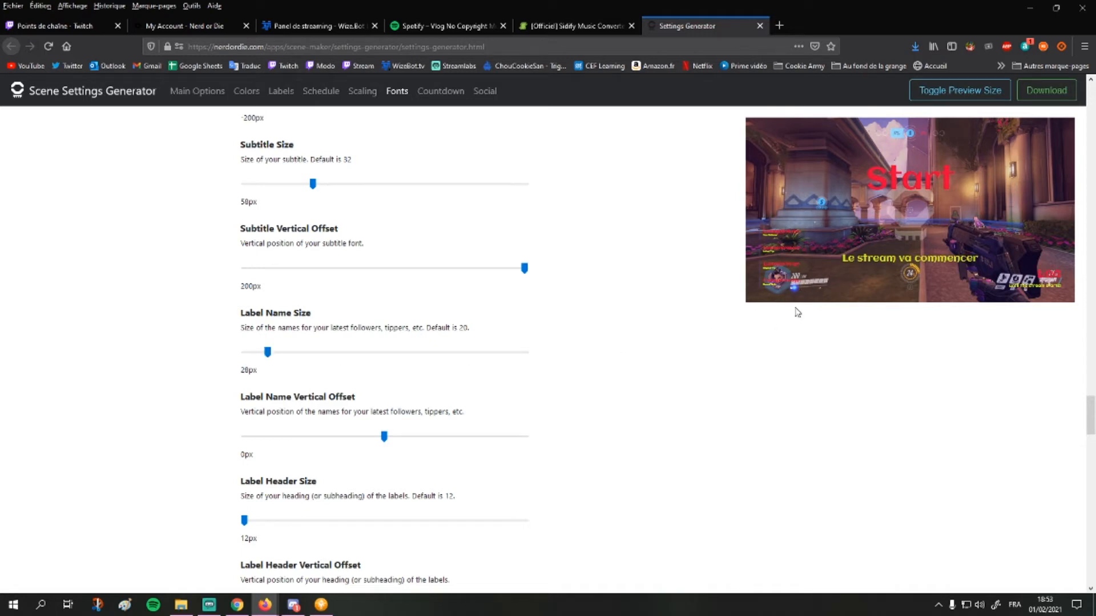
scroll(656, 345, "down", 4)
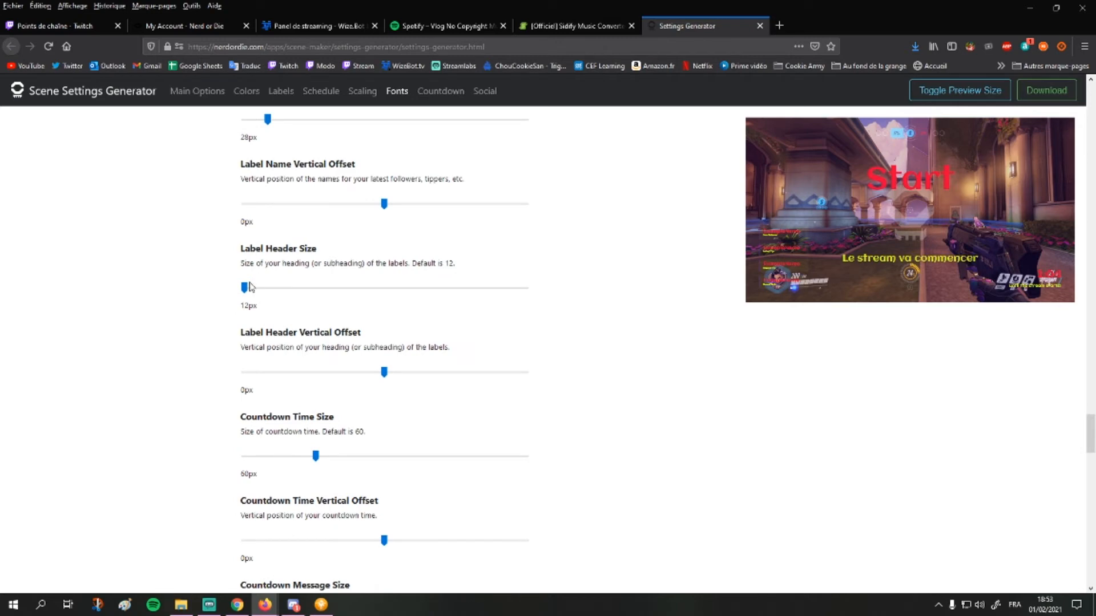
mouse_move(244, 291)
left_mouse_down()
mouse_move(259, 293)
mouse_move(248, 291)
left_mouse_up()
Try hiding the countdown, putting Display Countdown back to Yes.
scroll(423, 330, "down", 3)
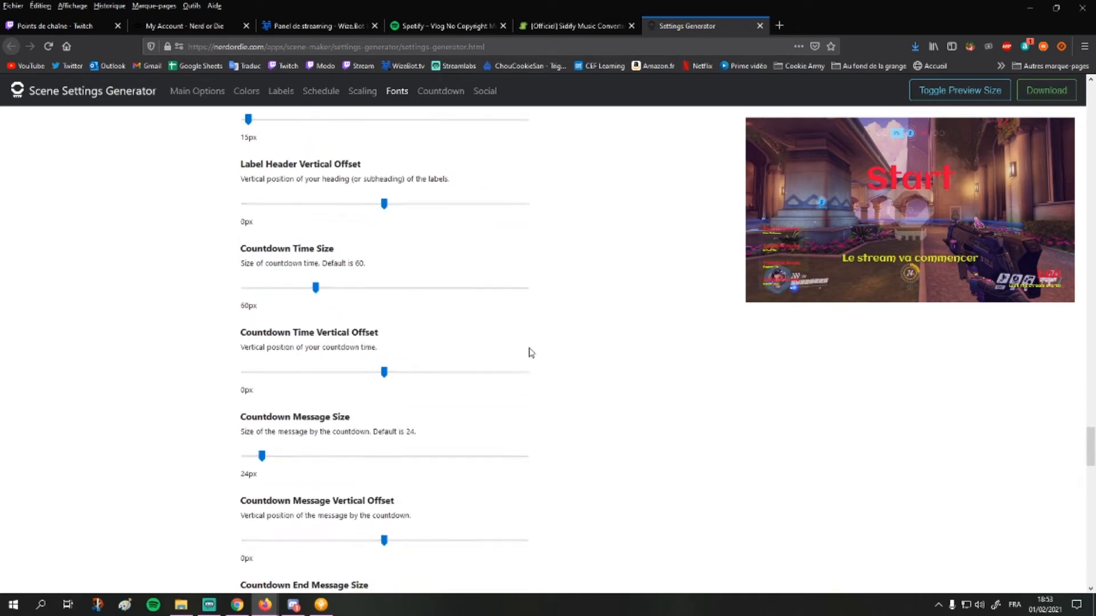
scroll(508, 280, "down", 10)
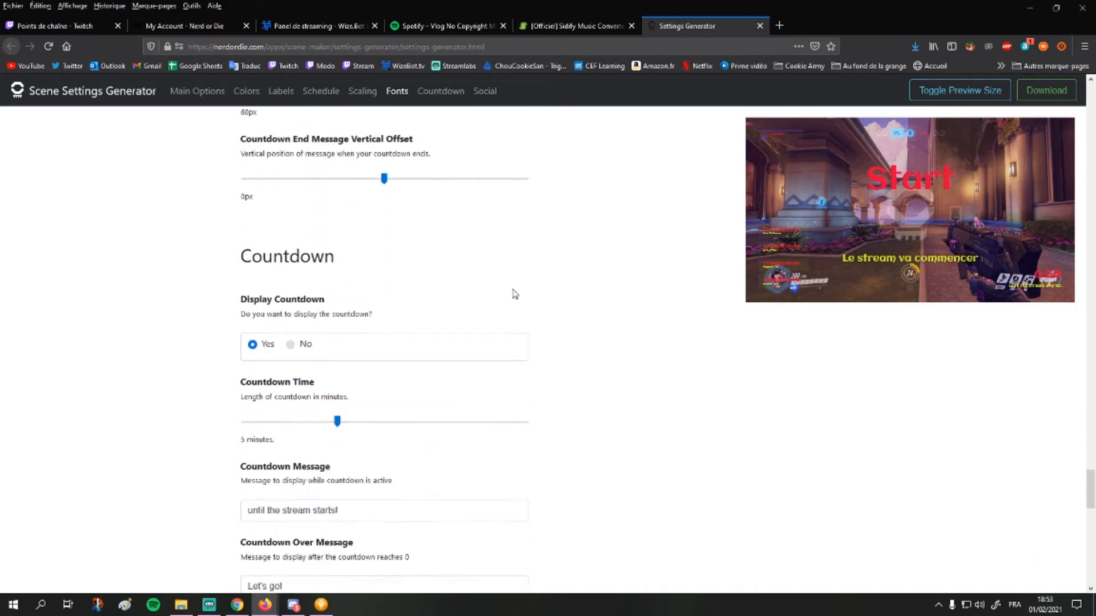
scroll(515, 294, "down", 1)
left_click(298, 230)
left_click(258, 230)
left_click(296, 229)
left_click(262, 231)
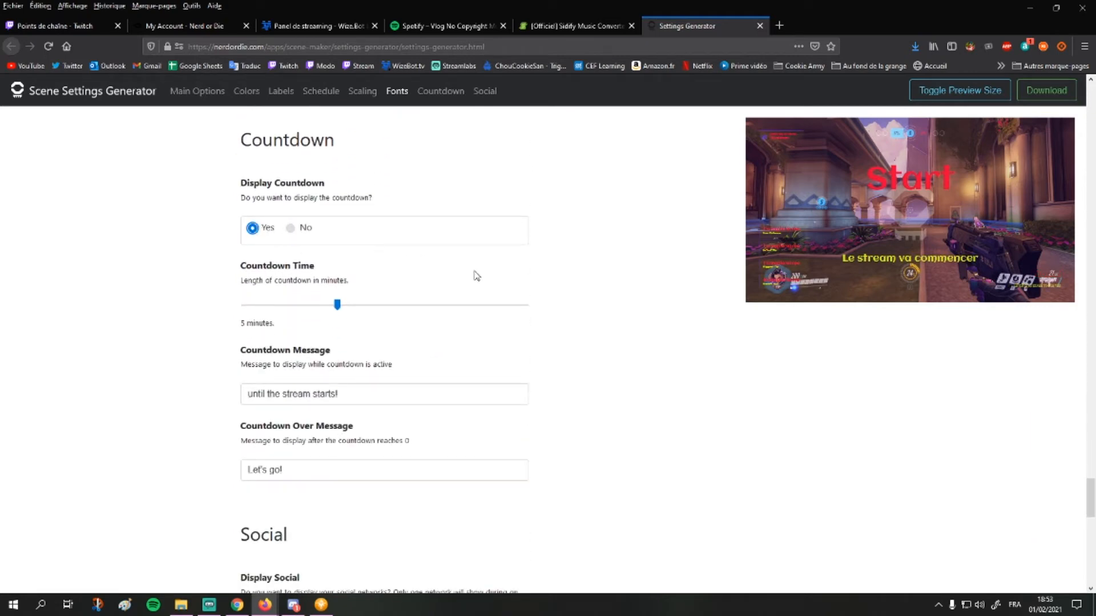
Look over the Countdown Message and Countdown Over Message texts without editing them.
scroll(377, 256, "down", 4)
left_click(386, 272)
key("ctrl+a")
left_click(430, 354)
key("ctrl+a")
left_click(206, 354)
Try hiding the social networks, putting Display Social back to Yes.
scroll(211, 350, "down", 8)
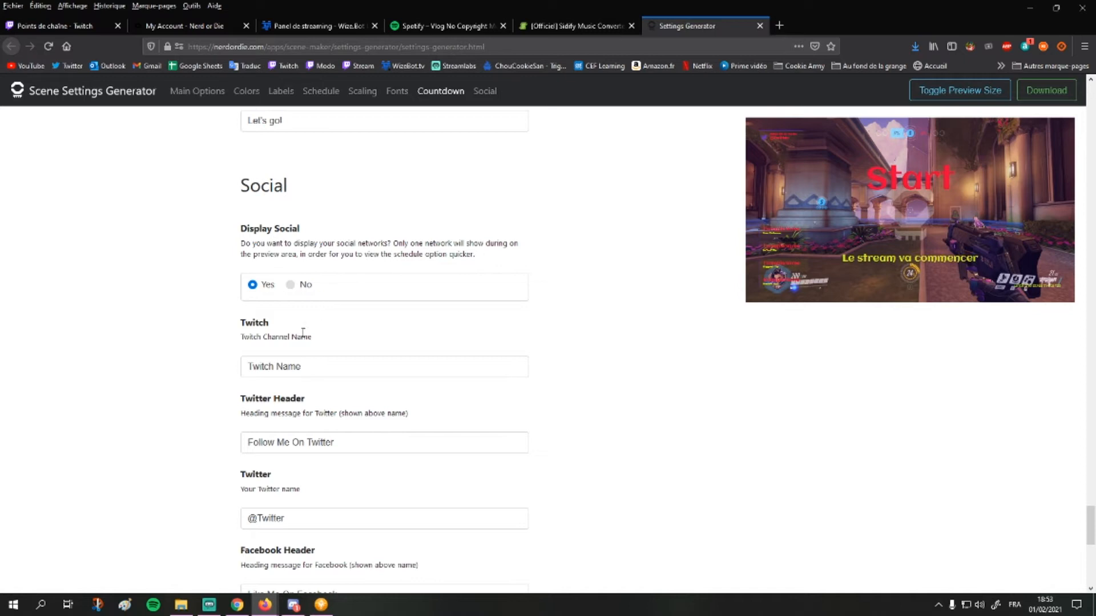
left_click(290, 287)
left_click(254, 285)
Review the fields for the Twitch, Twitter, Facebook and Instagram names in the Social section.
scroll(365, 215, "down", 3)
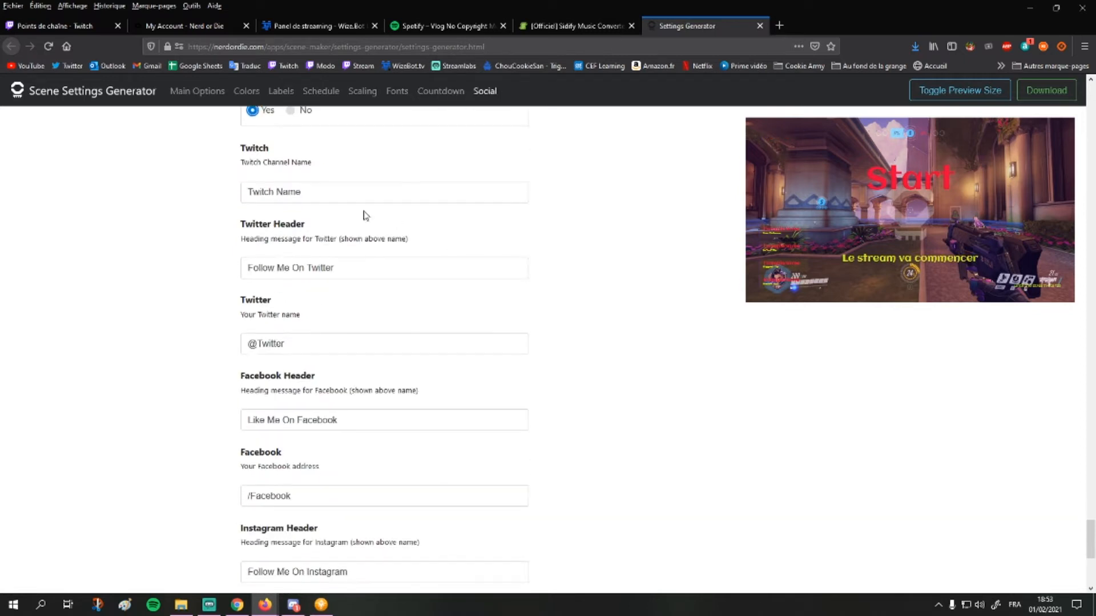
left_click_drag(336, 198, 220, 203)
left_click(376, 211)
left_click_drag(366, 195, 242, 196)
left_click(235, 251)
scroll(237, 308, "down", 1)
left_click_drag(345, 279, 234, 284)
scroll(234, 284, "down", 3)
left_click_drag(345, 264, 213, 275)
scroll(295, 277, "down", 2)
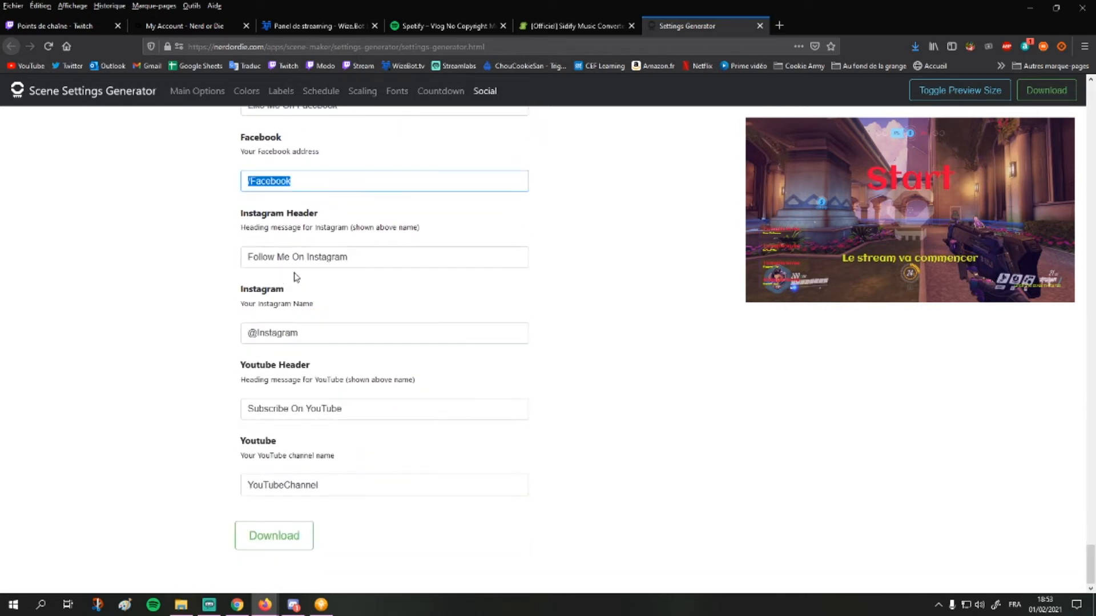
left_click_drag(321, 328, 204, 332)
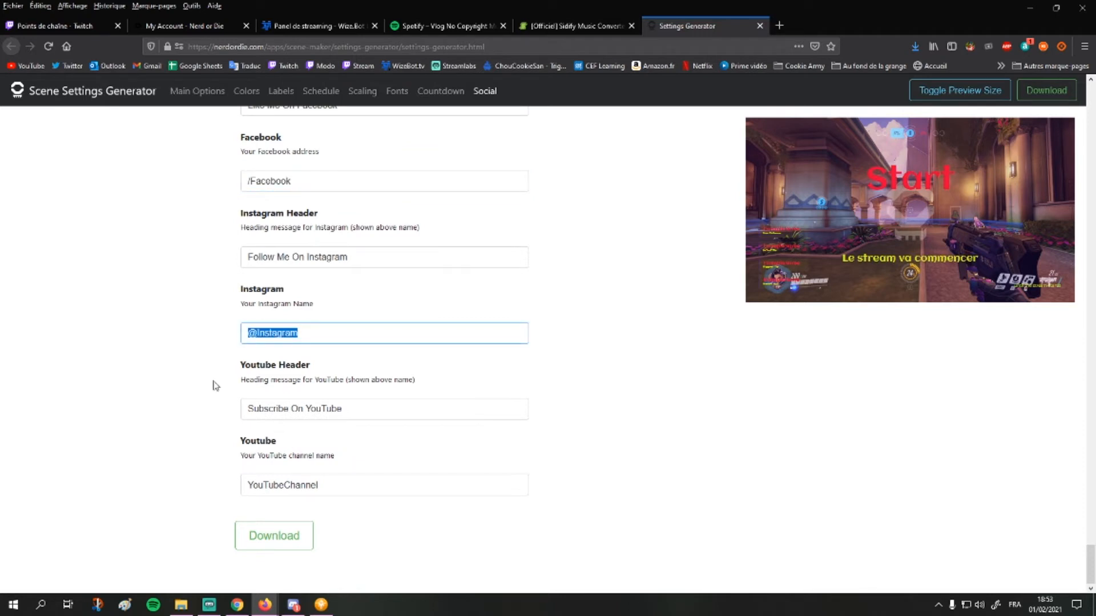
left_click(280, 241)
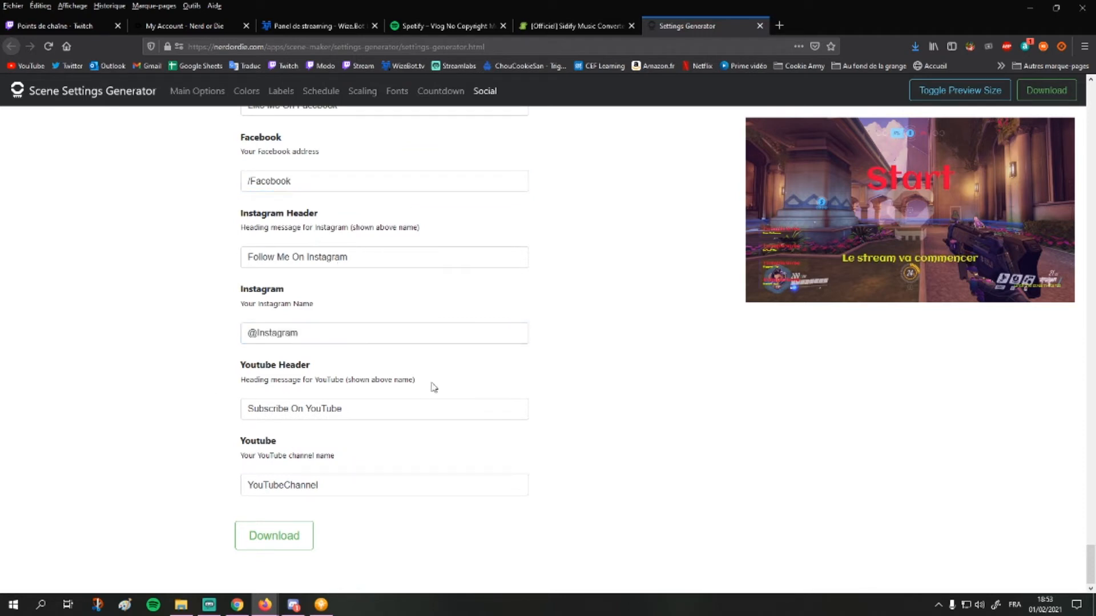
Download the generated settings.js file and move it from the Téléchargements folder into the Settings folder of SceneMaker.
left_click(265, 546)
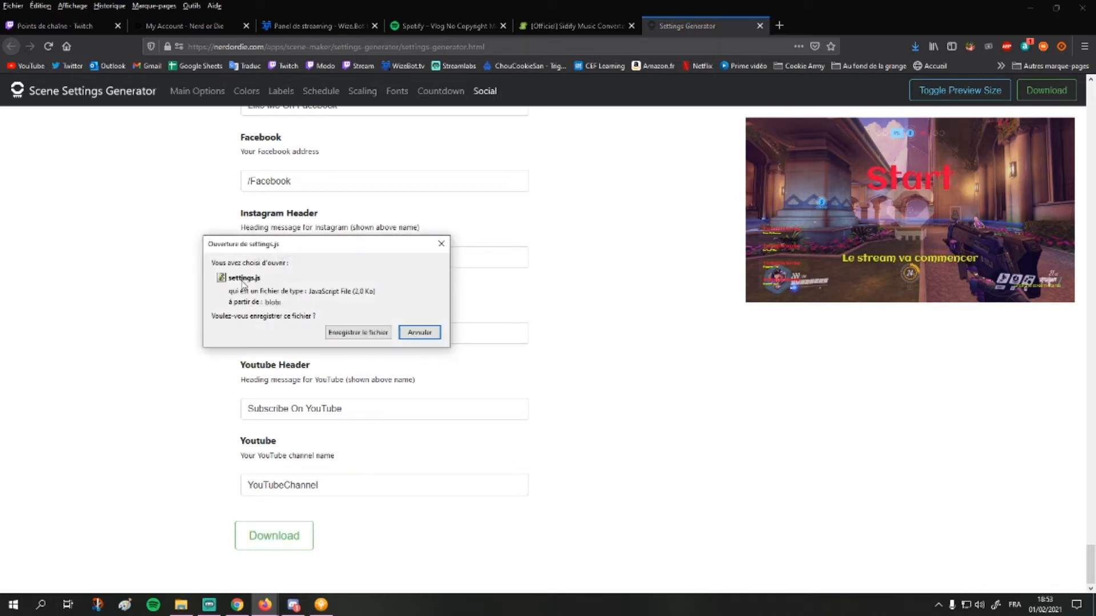
left_click(351, 335)
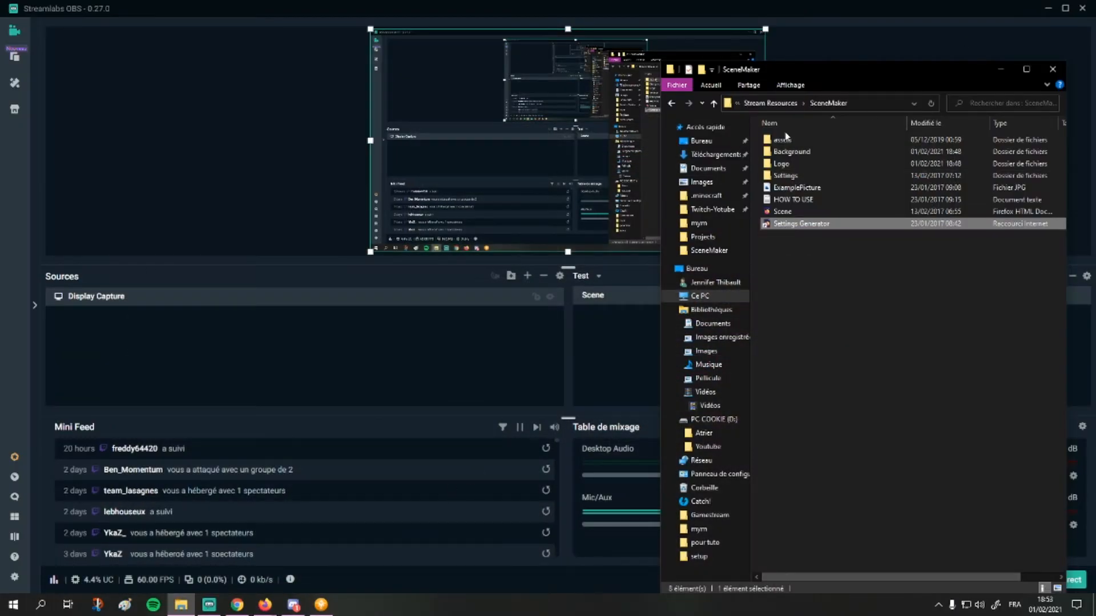
right_click(186, 606)
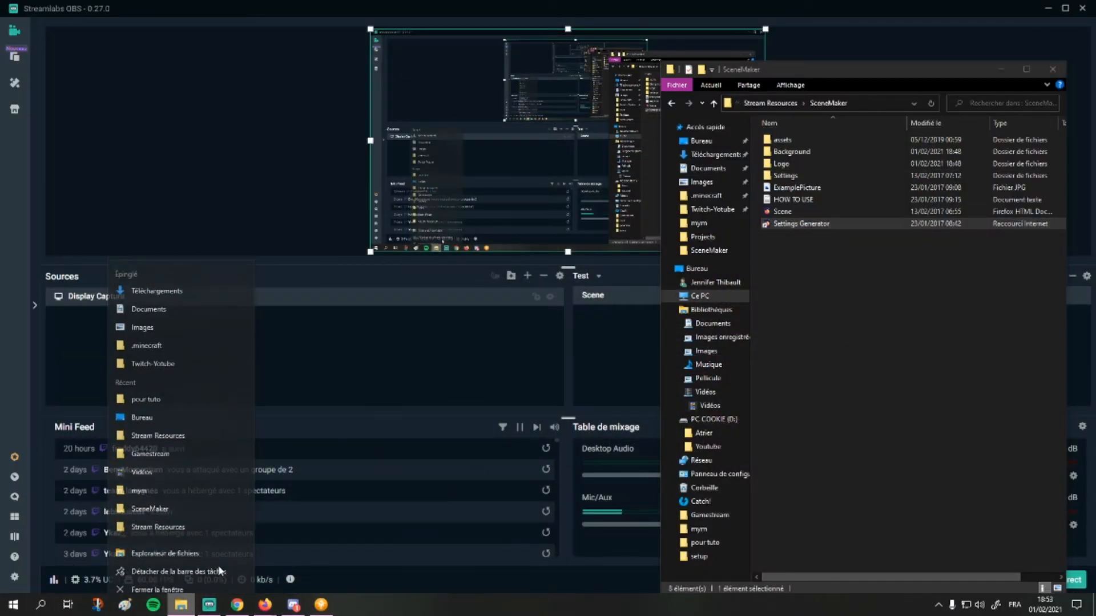
left_click(188, 282)
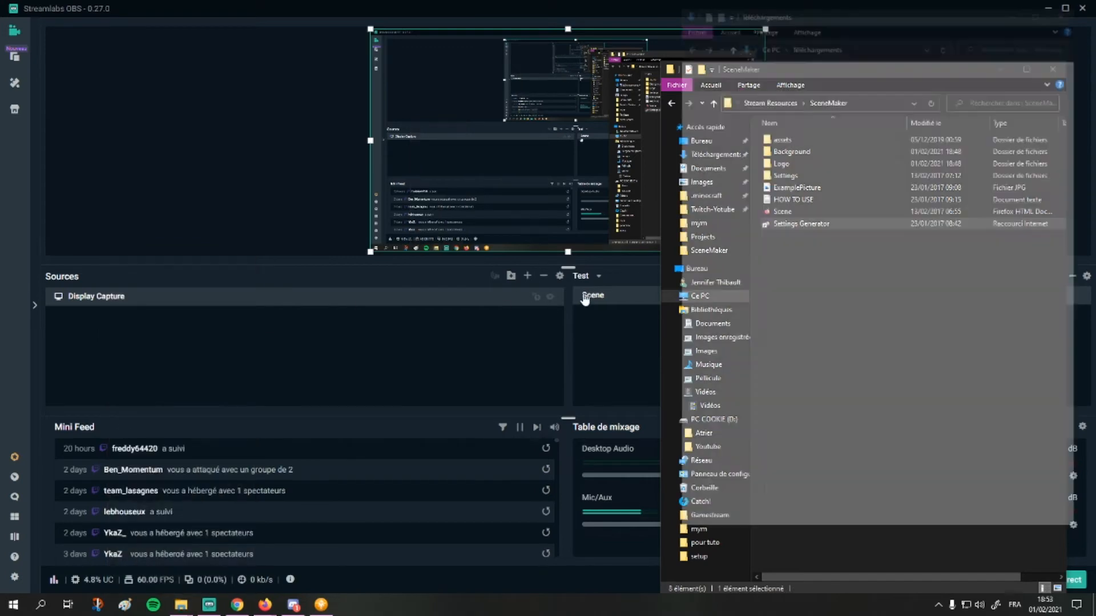
left_click_drag(923, 12, 399, 109)
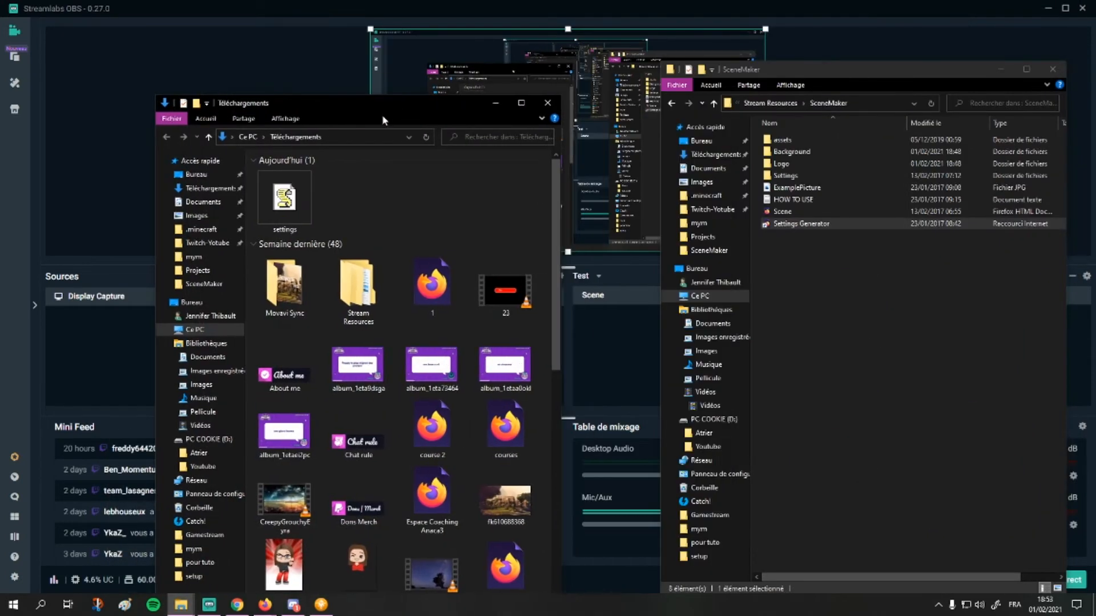
left_click_drag(284, 197, 803, 183)
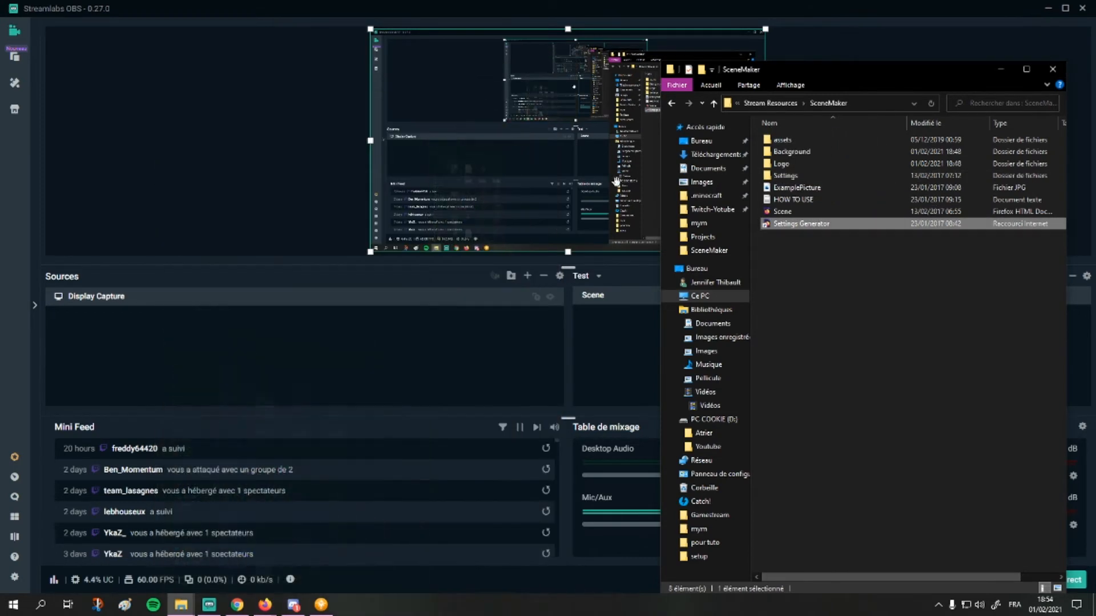
Preview the SceneMaker Scene HTML file in the browser, then close the preview and return to the folder.
double_click(806, 212)
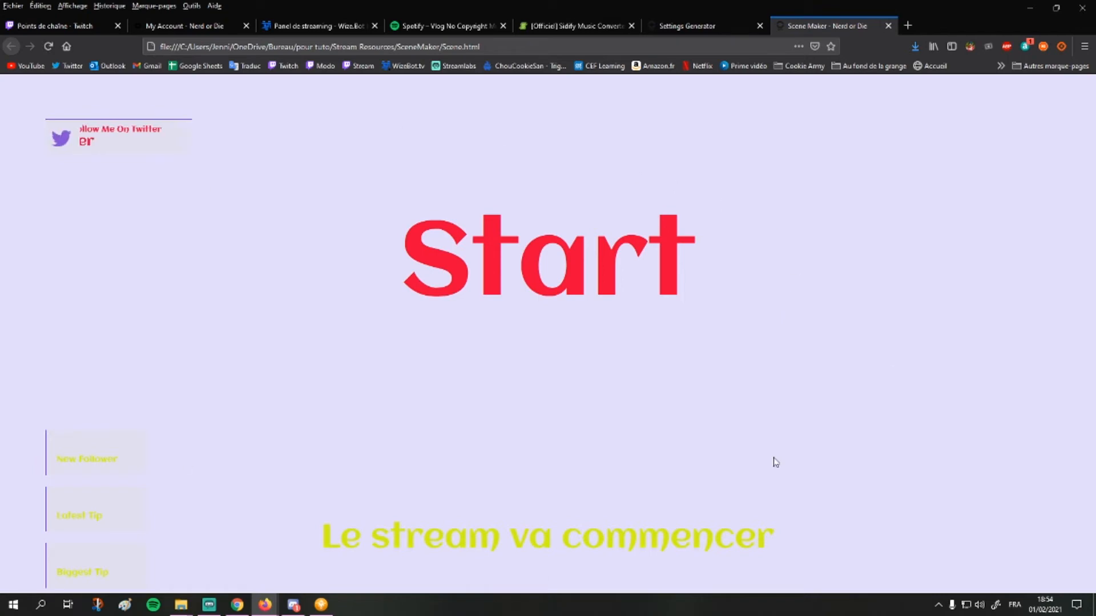
left_click(888, 26)
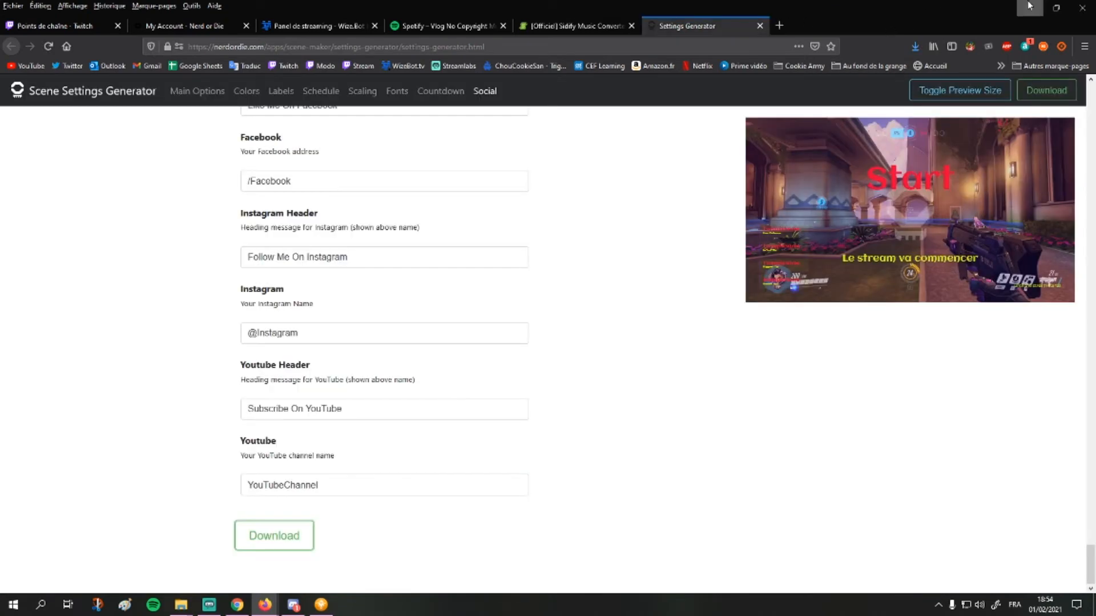
left_click(1030, 8)
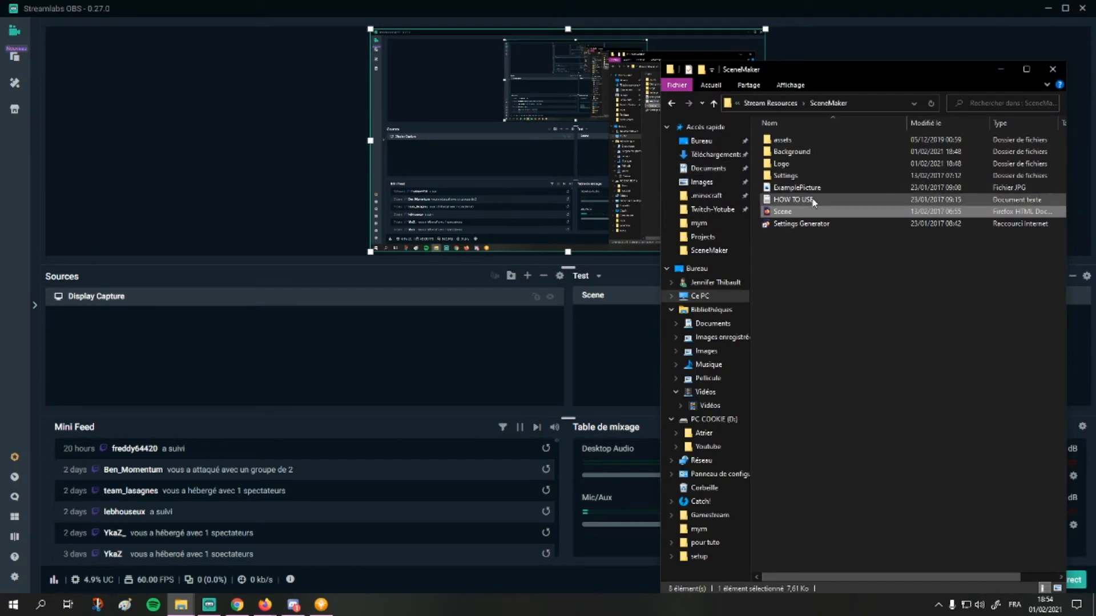
Switch to Streamlabs OBS and create a source folder named Overlay.
left_click(1002, 68)
left_click(517, 277)
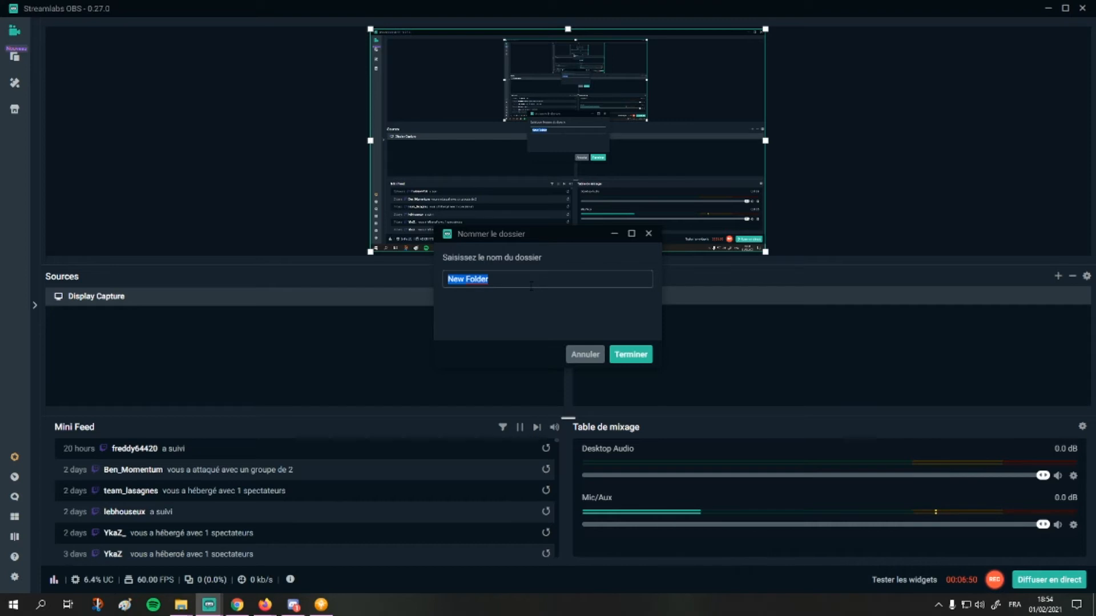
type("0ver")
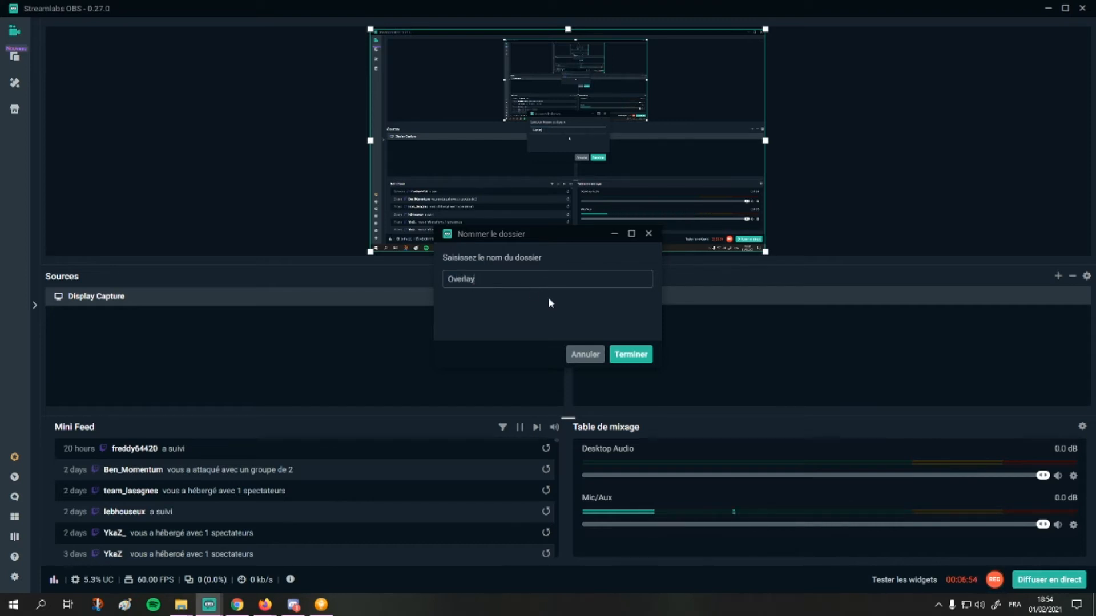
left_click(631, 353)
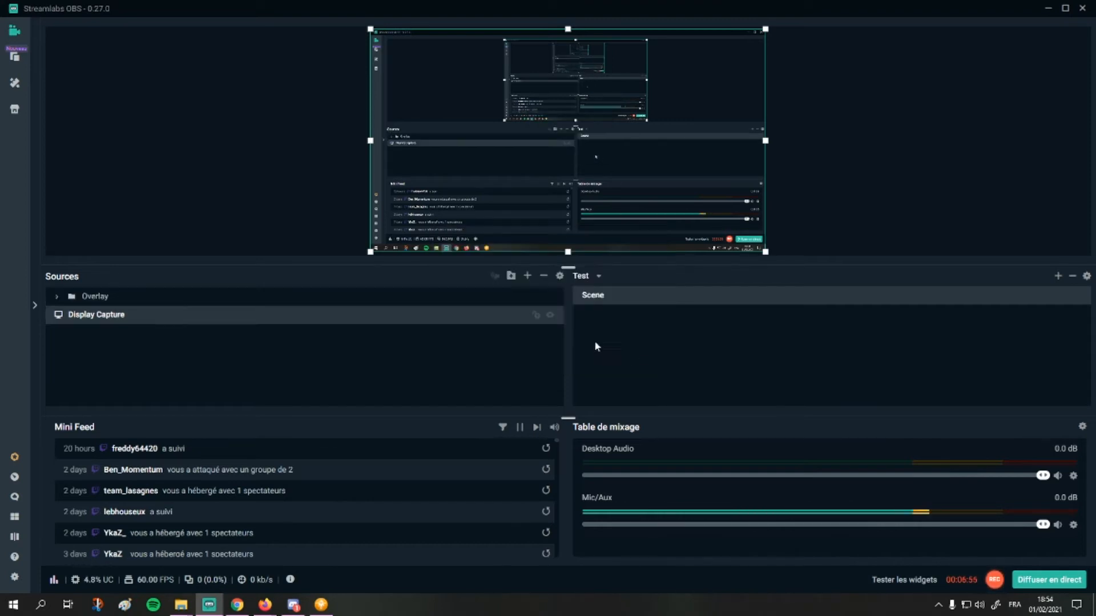
Add a browser source (Source du navigateur) named overlaid to the scene.
left_click(447, 300)
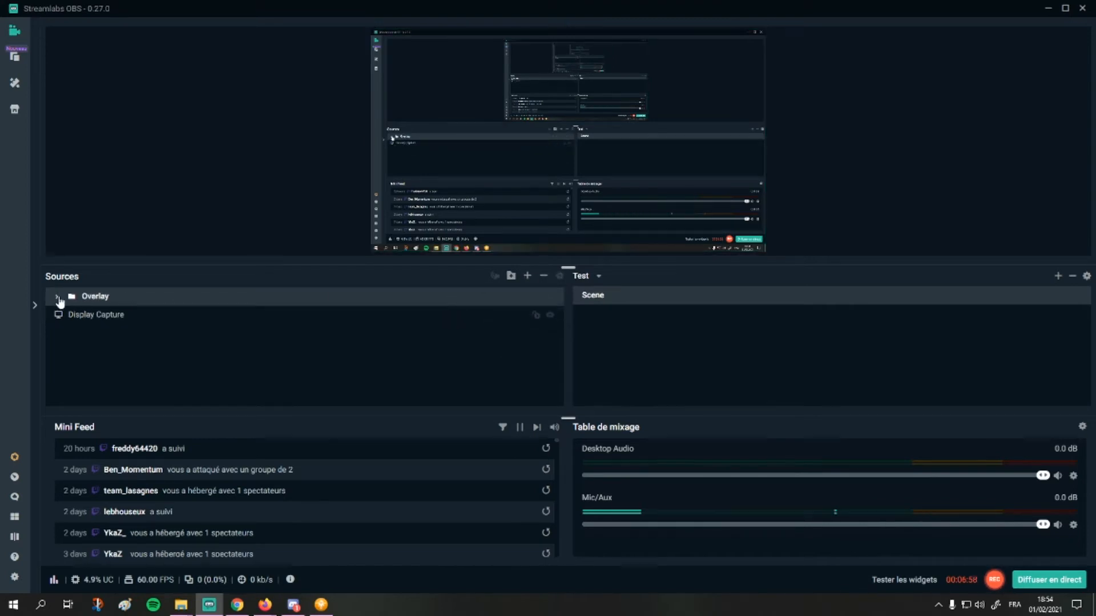
left_click(528, 276)
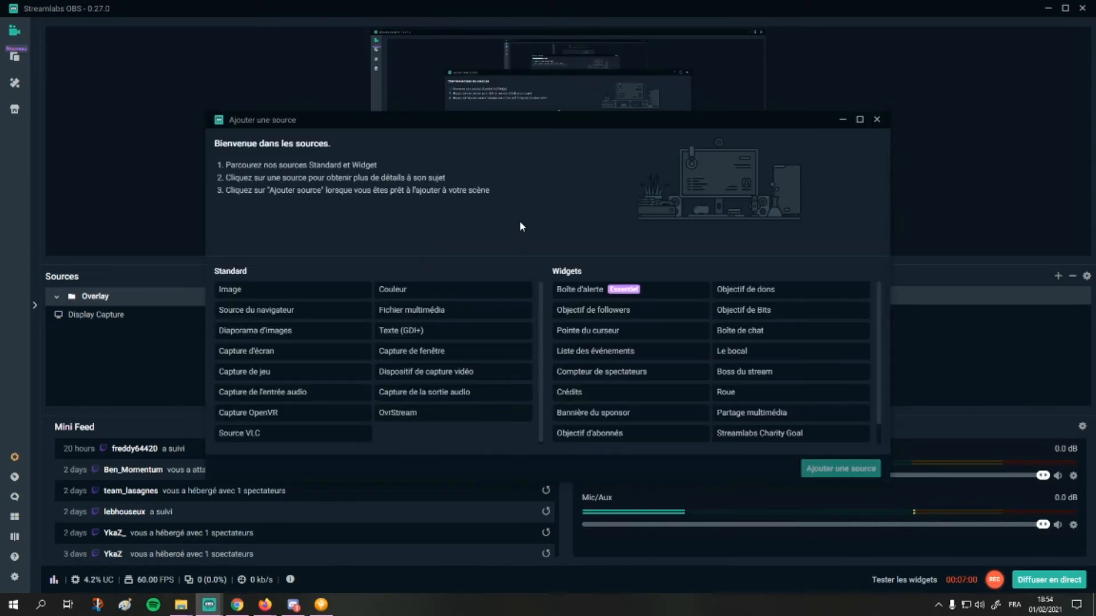
left_click(298, 314)
left_click(842, 468)
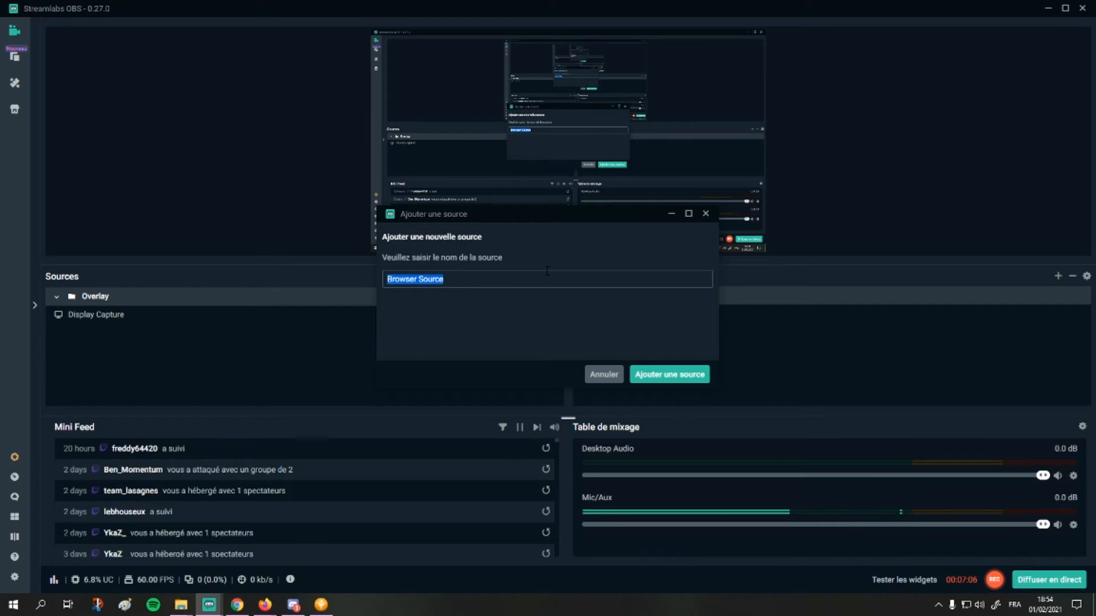
type("over")
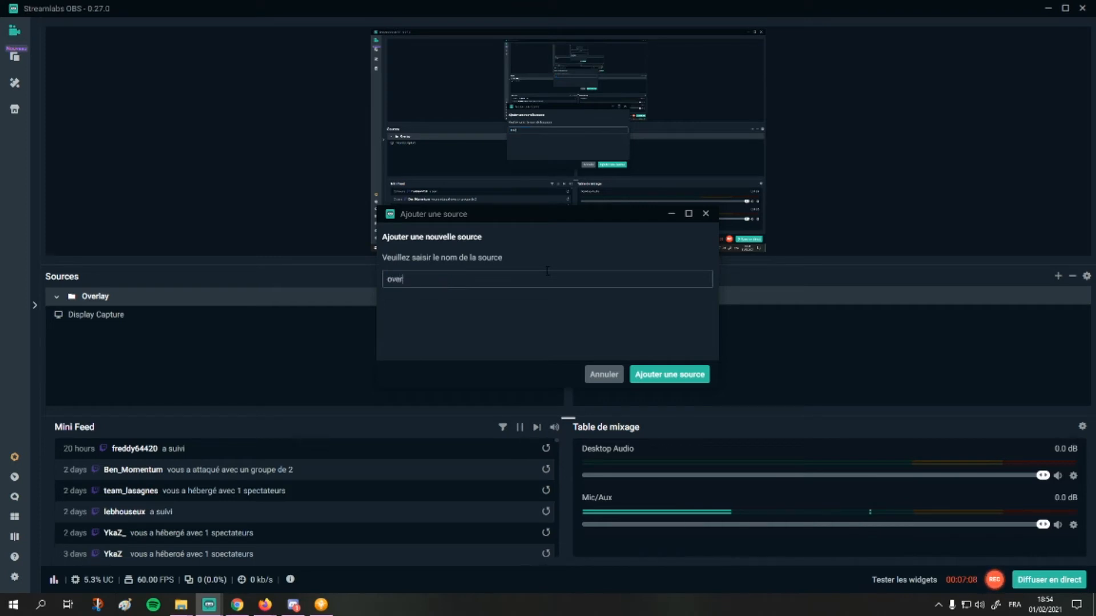
type("laid")
left_click(695, 378)
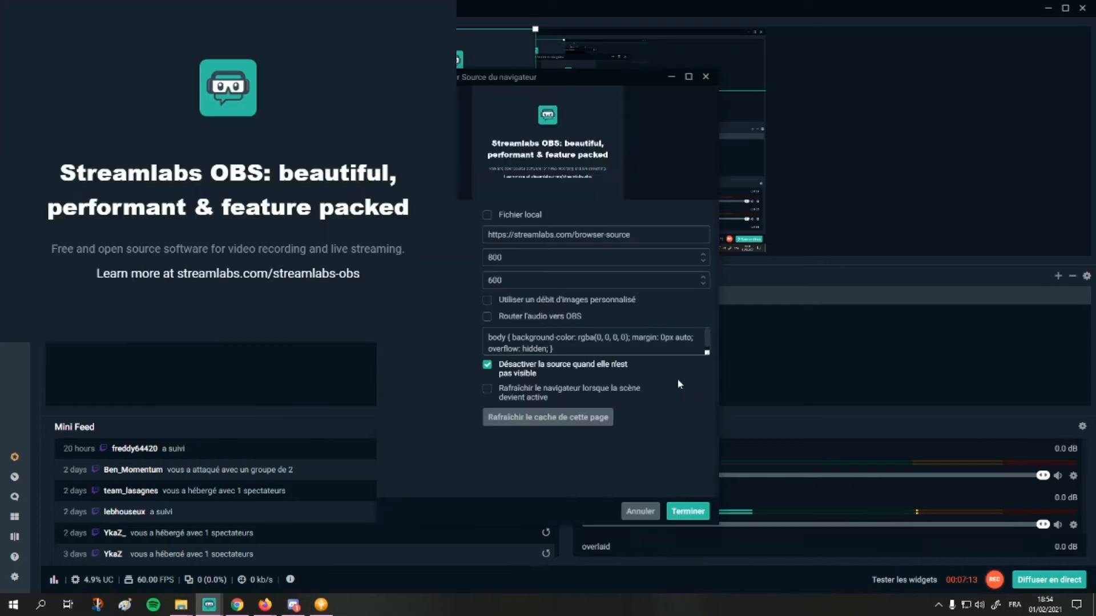
Make the browser source use a local file, loading Scene from pour tuto > Stream Resources > SceneMaker on the desktop.
left_click(505, 213)
left_click(687, 235)
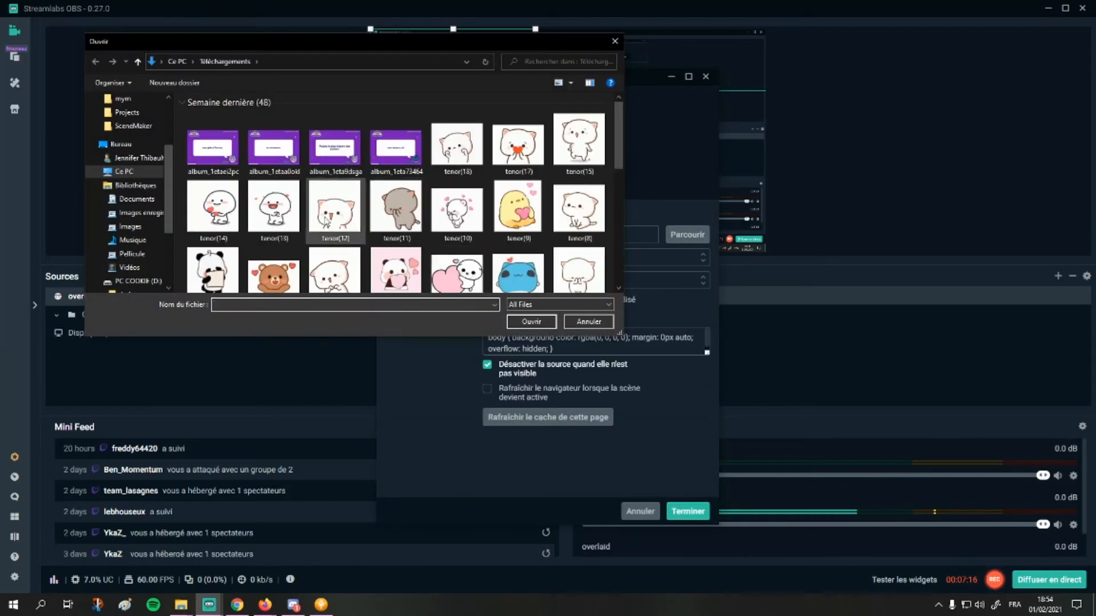
scroll(128, 137, "up", 4)
left_click(130, 119)
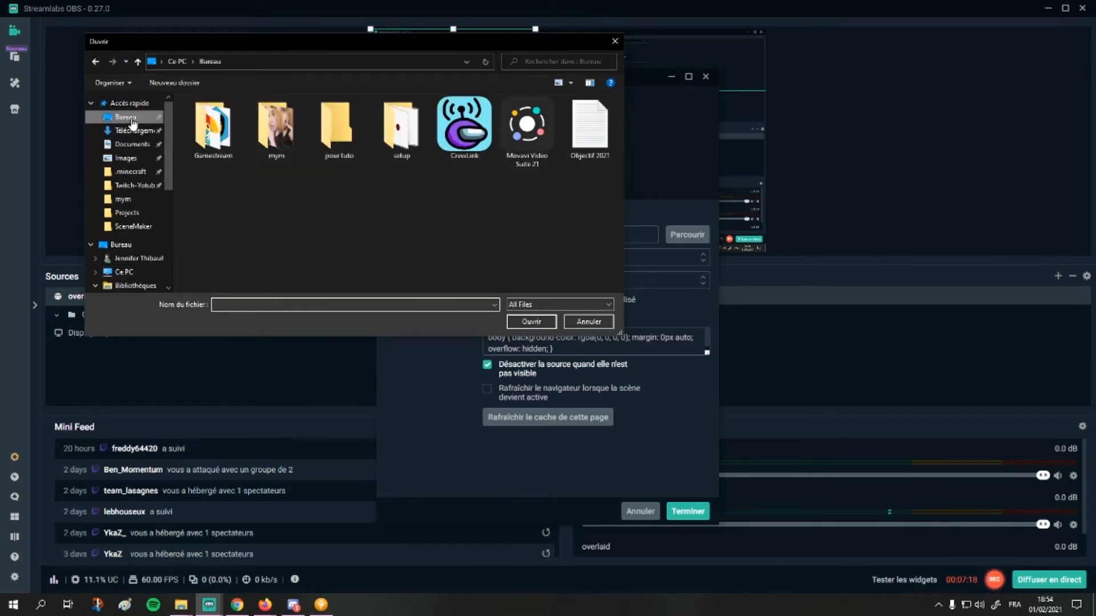
double_click(338, 127)
double_click(225, 117)
double_click(223, 117)
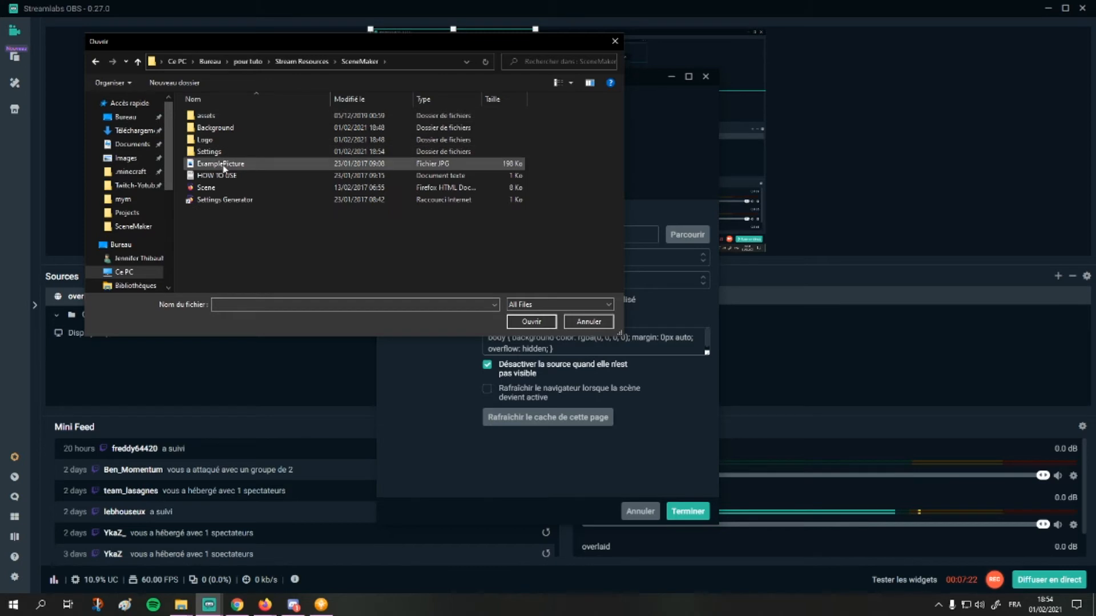
left_click(216, 187)
left_click(531, 322)
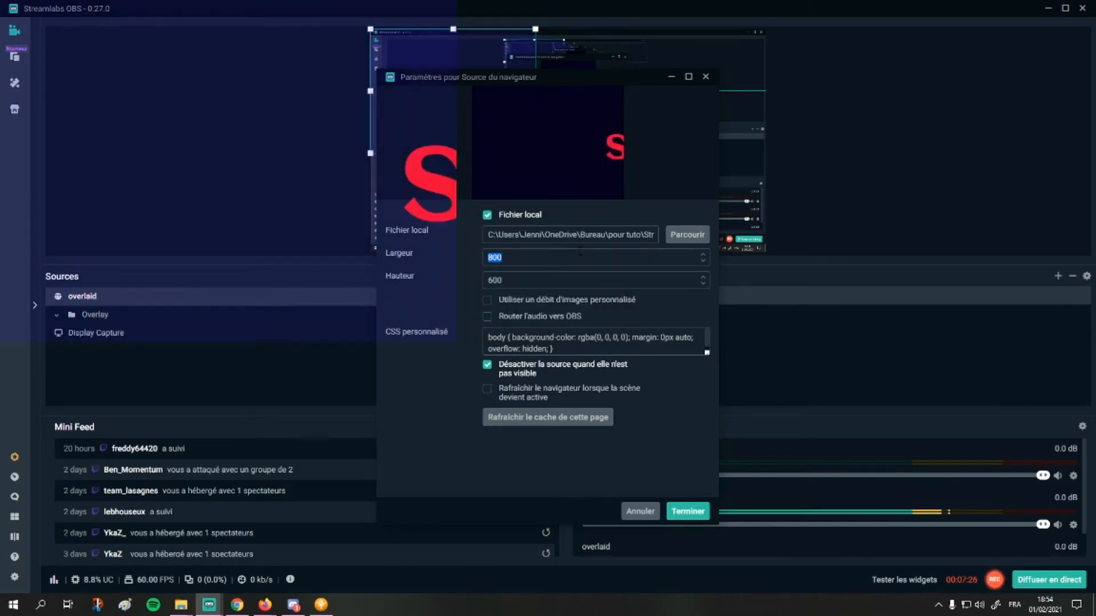
Set the browser source's width and height to 2000 each.
type("2000")
left_click(573, 280)
type("20")
double_click(570, 280)
type("2000")
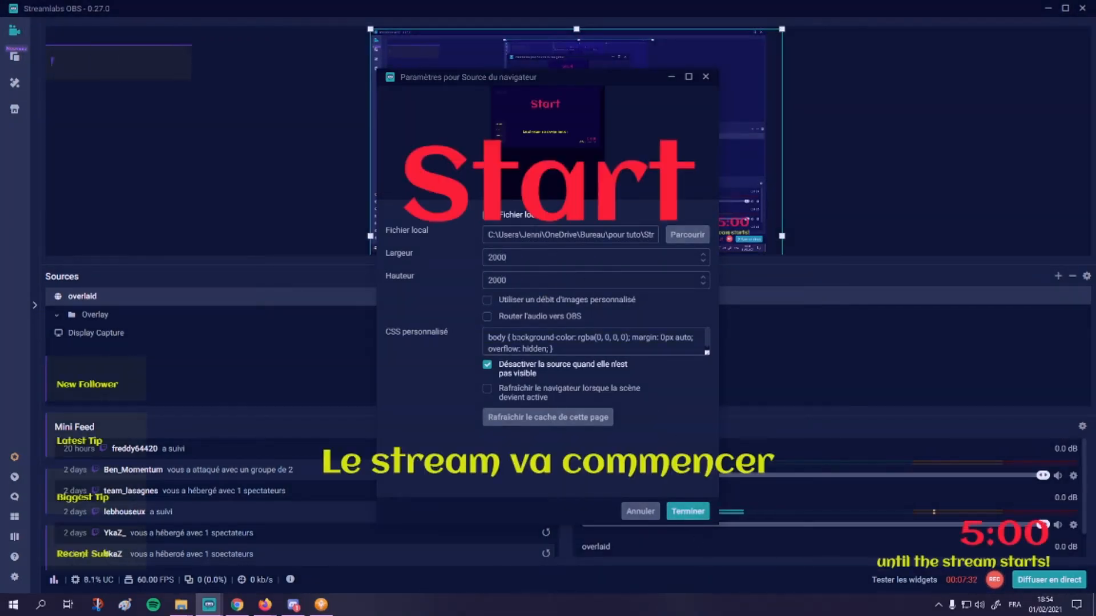
Turn the option "Désactiver la source quand elle n'est pas visible" off and on again, and confirm the browser source settings.
left_click(487, 365)
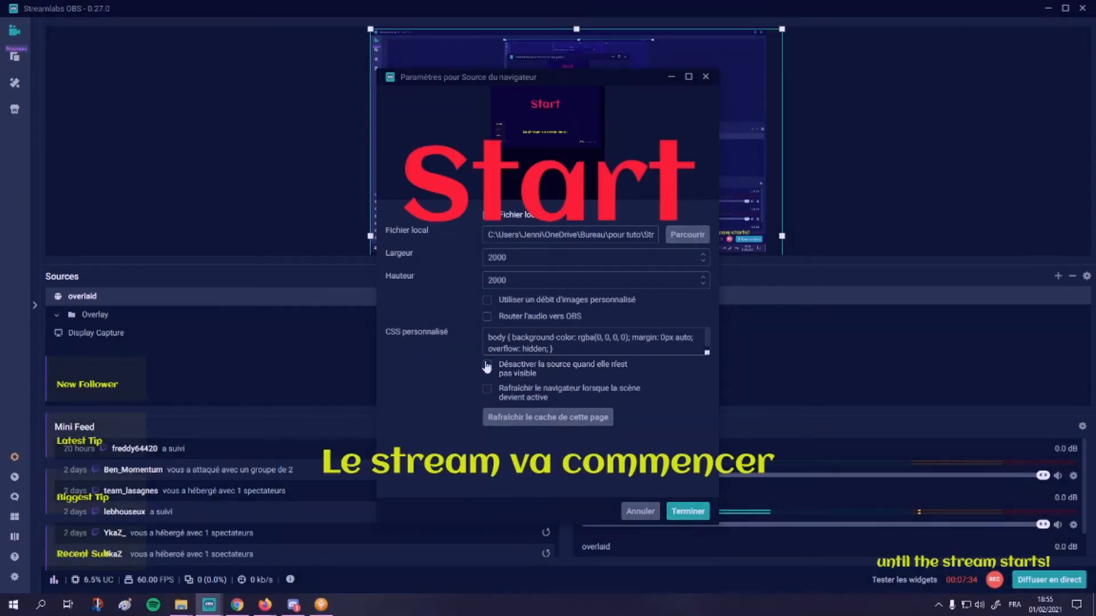
left_click(562, 370)
left_click(599, 368)
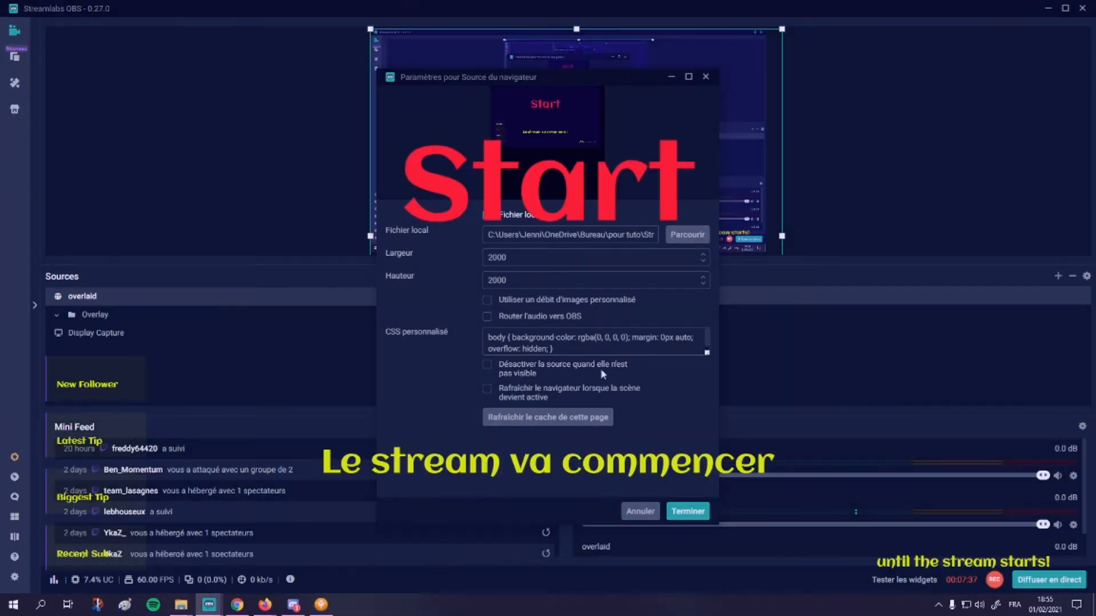
left_click(509, 377)
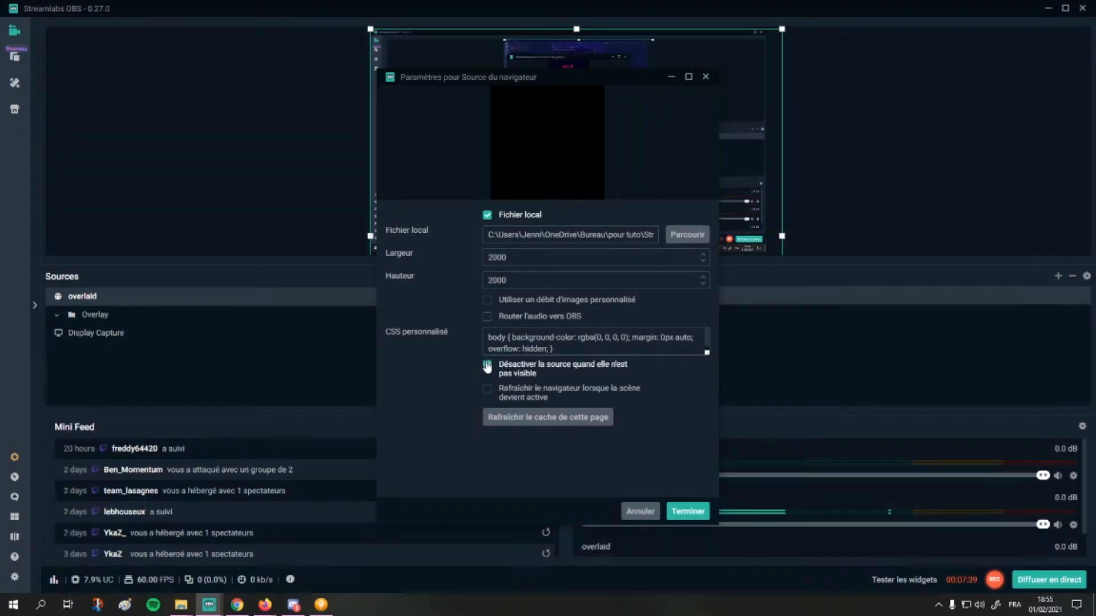
left_click(683, 512)
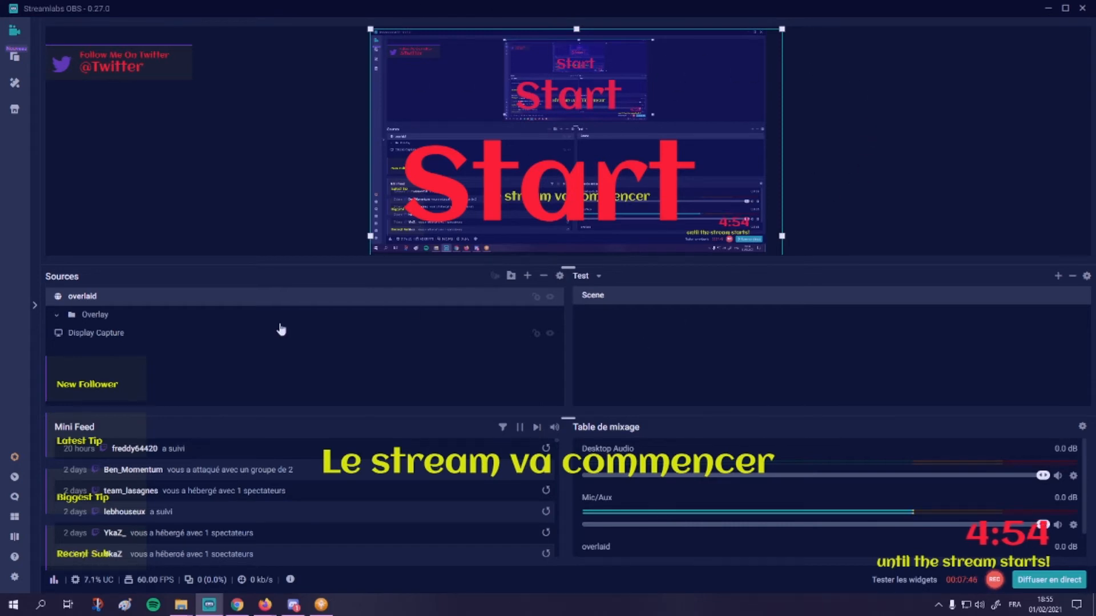
Move the overlaid source into the Overlay folder and preview the scene with Display Capture temporarily hidden.
left_click_drag(173, 309, 144, 323)
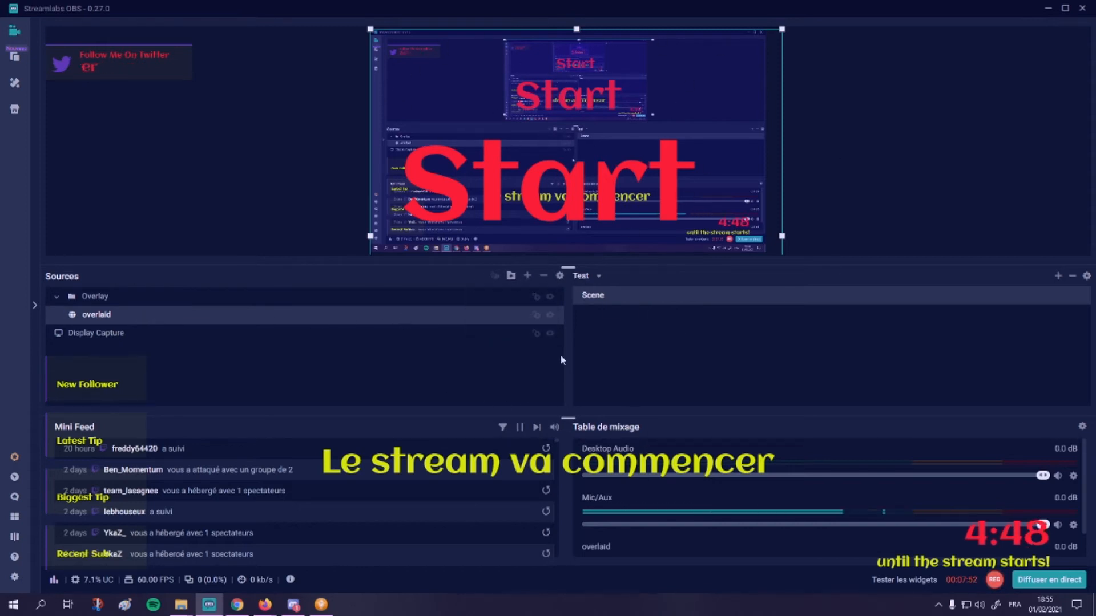
left_click(550, 333)
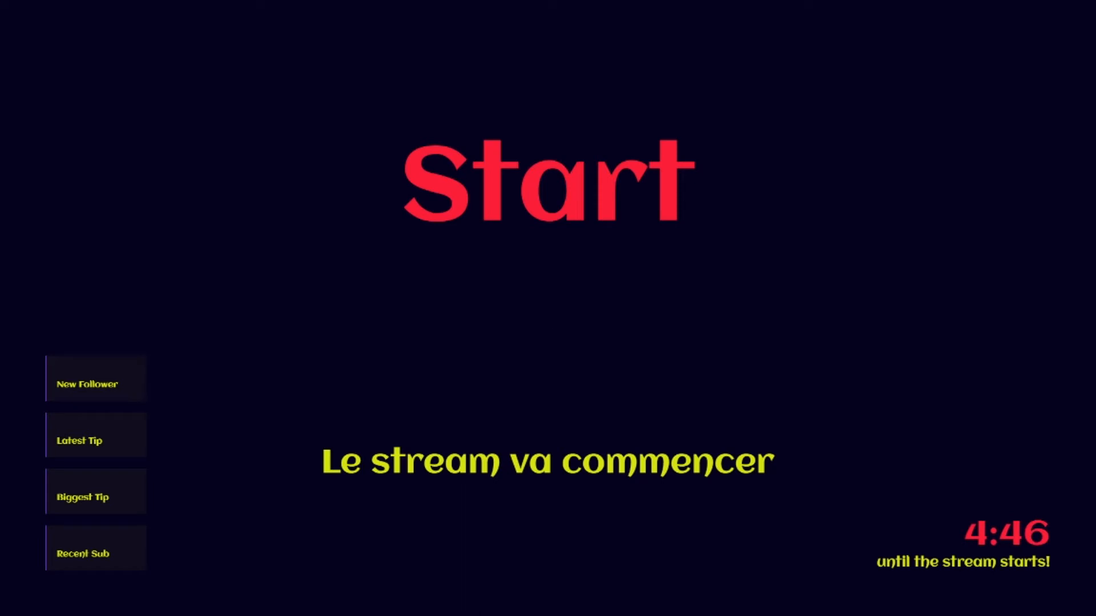
left_click(550, 333)
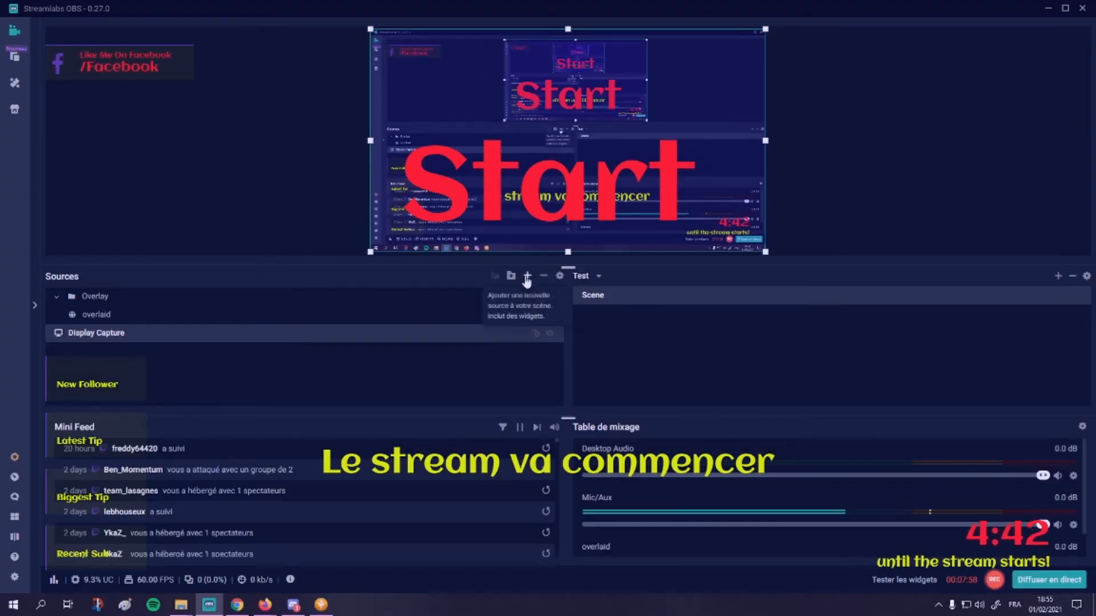
left_click(301, 319)
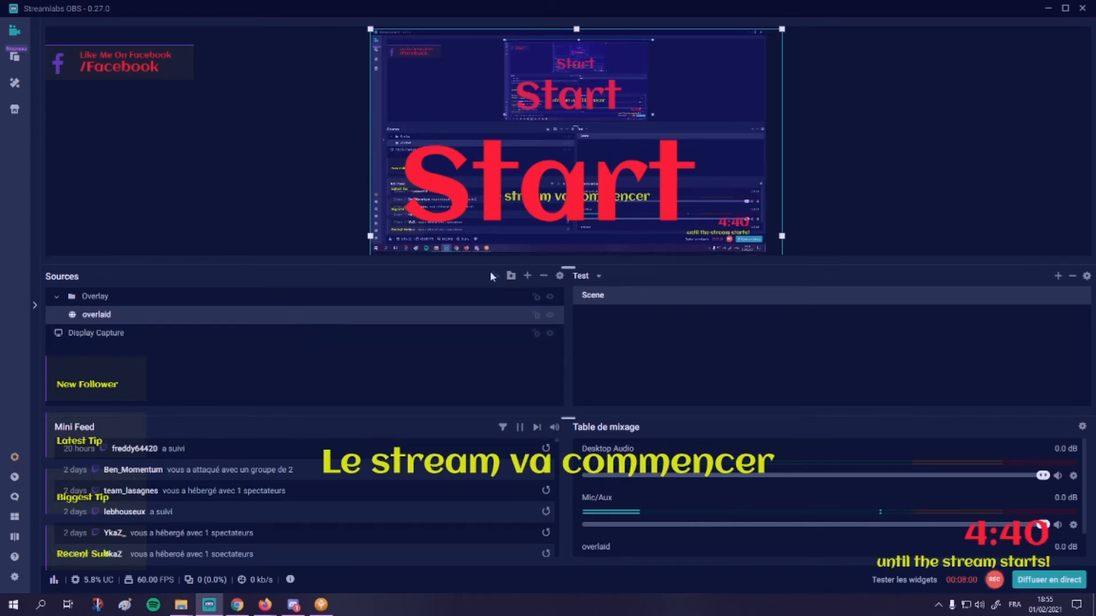
Add a VLC source (Source VLC) named fond to the scene.
left_click(527, 277)
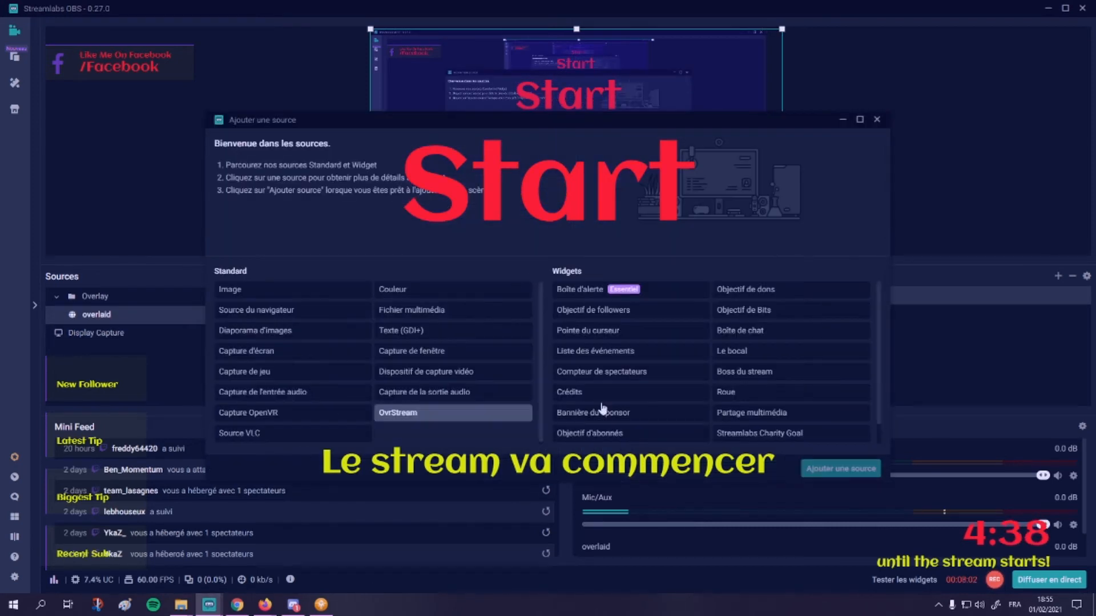
left_click(343, 436)
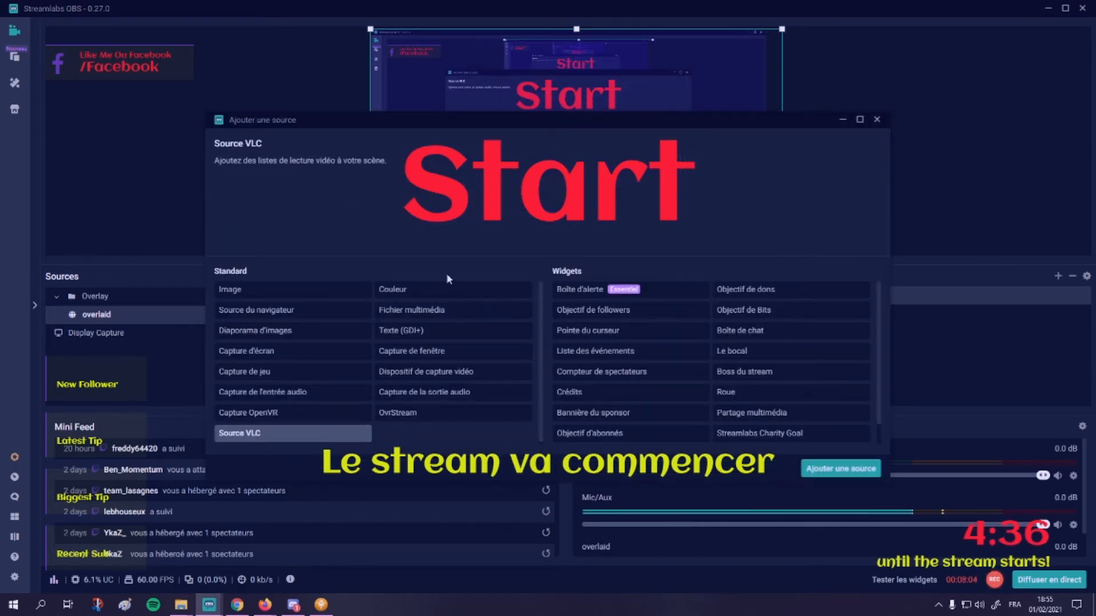
left_click(455, 322)
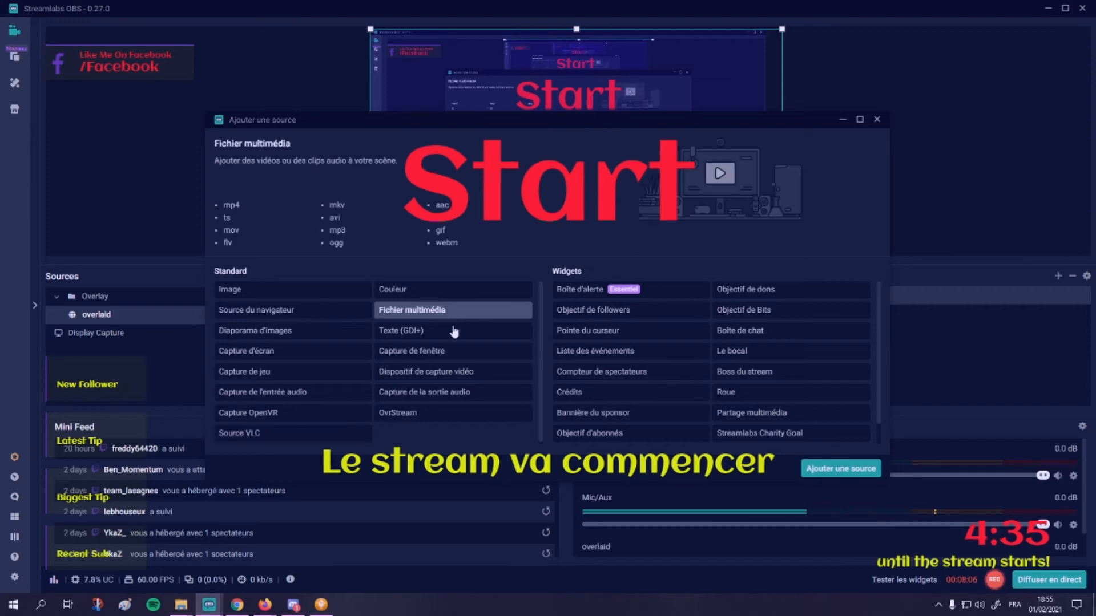
left_click(339, 438)
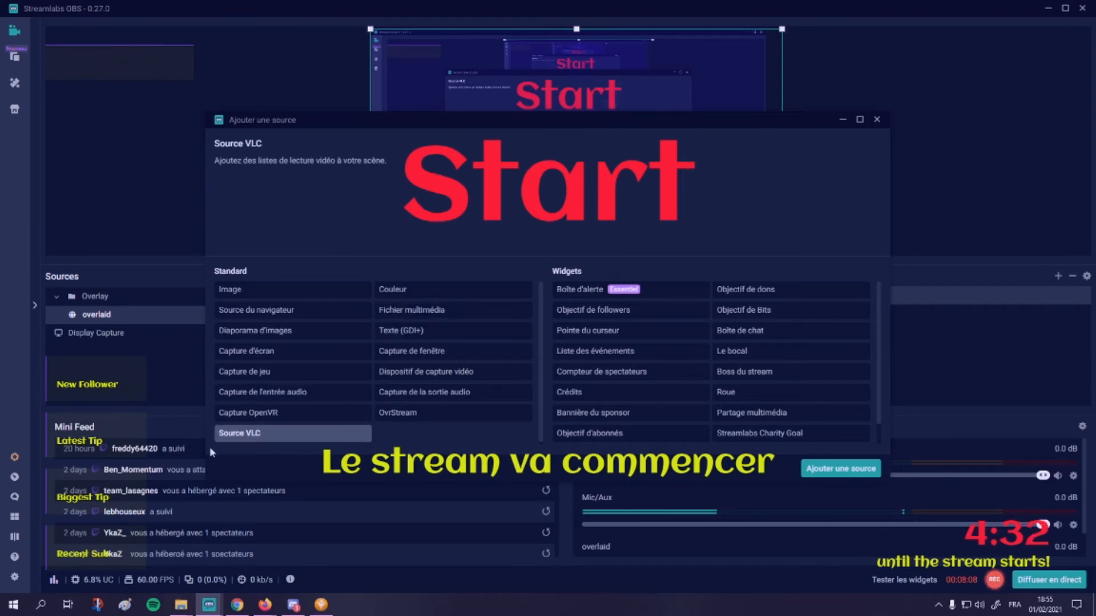
left_click(822, 469)
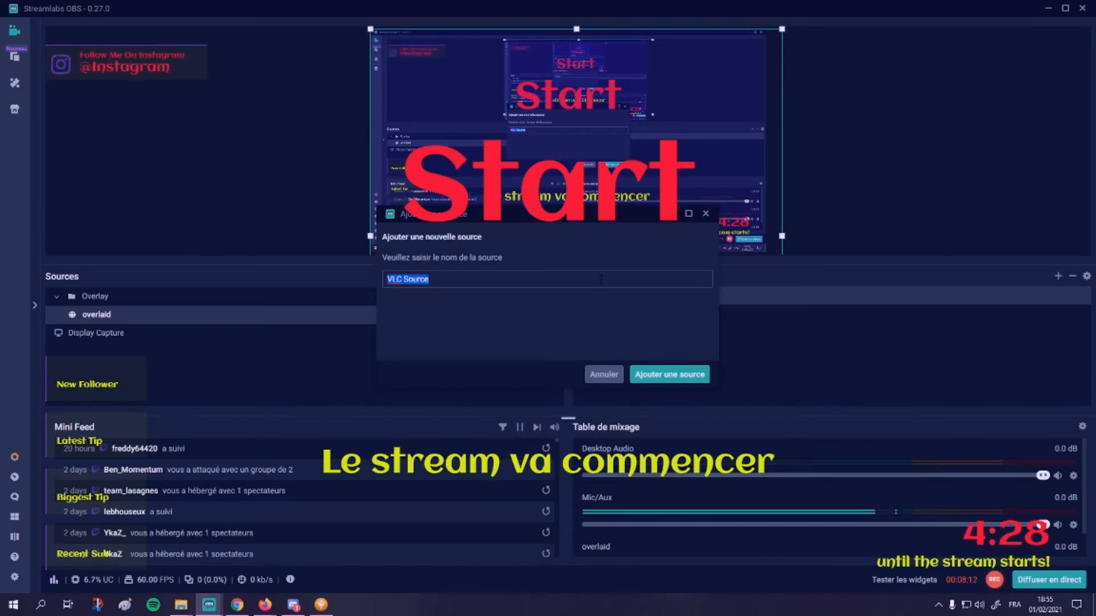
key("ctrl+a")
type("fond")
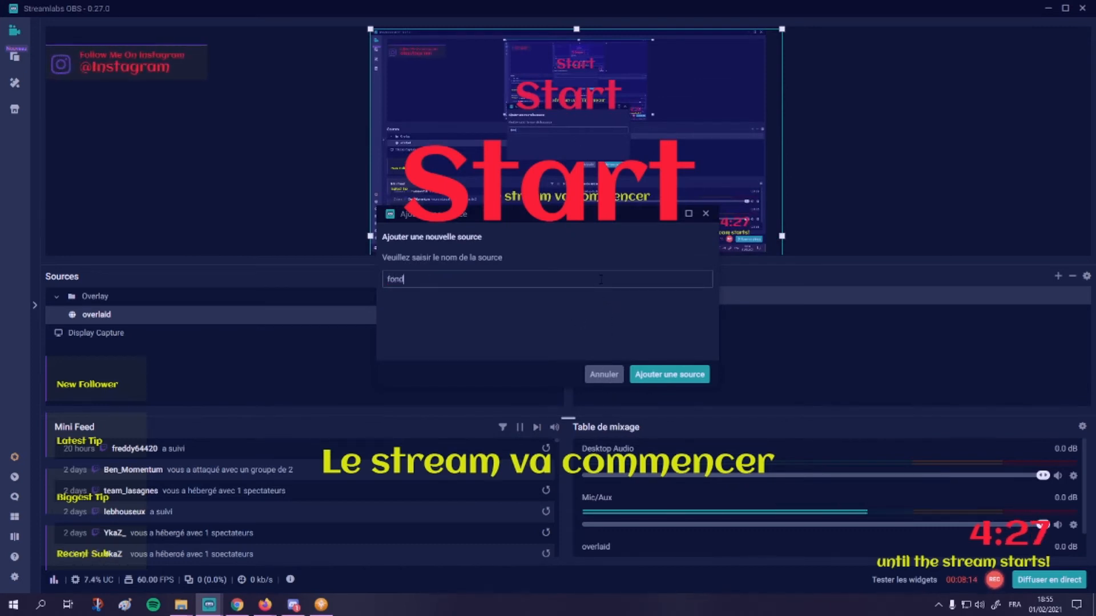
left_click(644, 372)
Load the galaxy_space video from the pour tuto folder into the fond source's playlist.
left_click(487, 273)
left_click(519, 286)
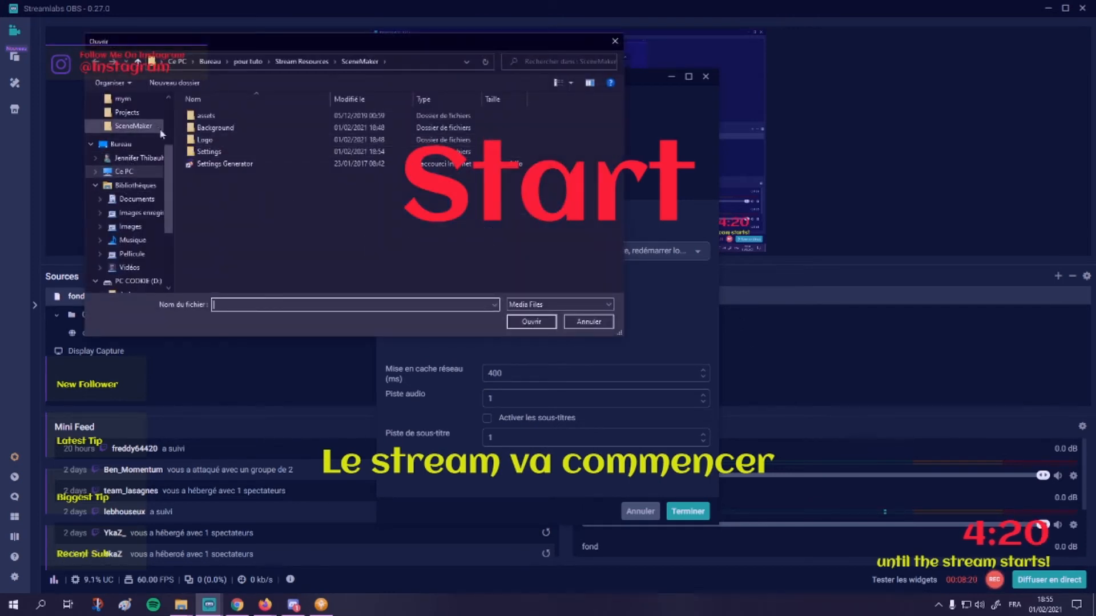
left_click(246, 62)
left_click(219, 127)
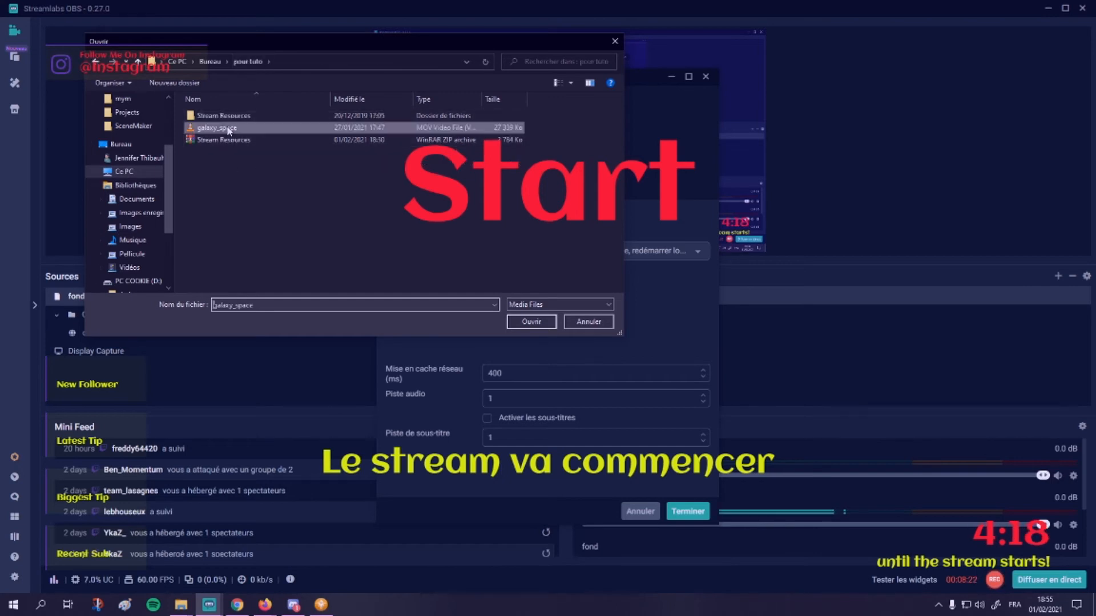
left_click(531, 322)
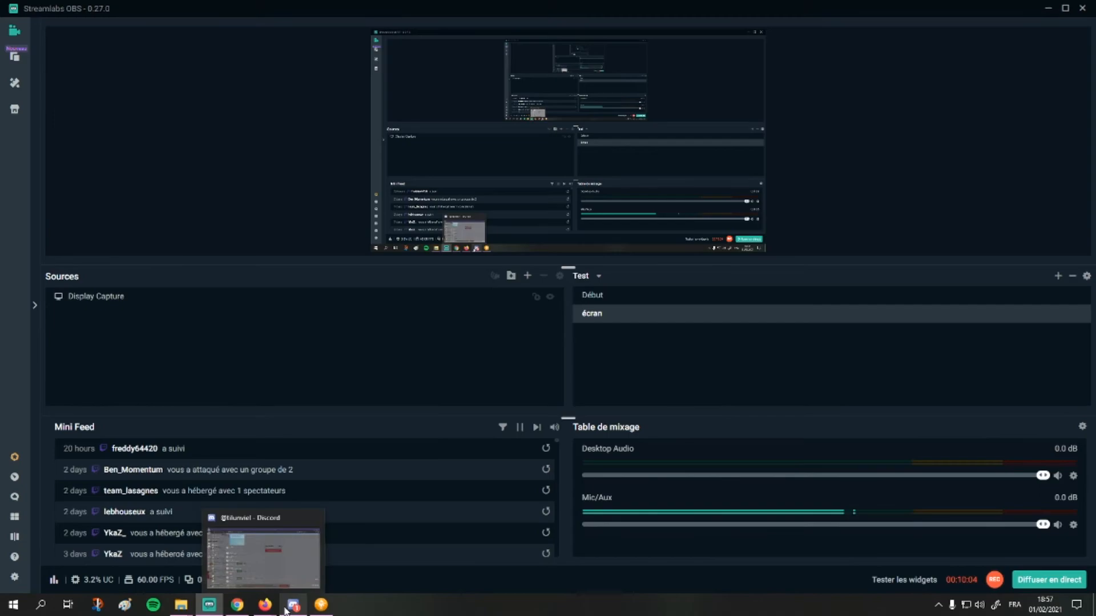
Switch to Firefox and copy the link of the track Good to Me from the Vlog No Copyright Music playlist on Spotify.
left_click(203, 556)
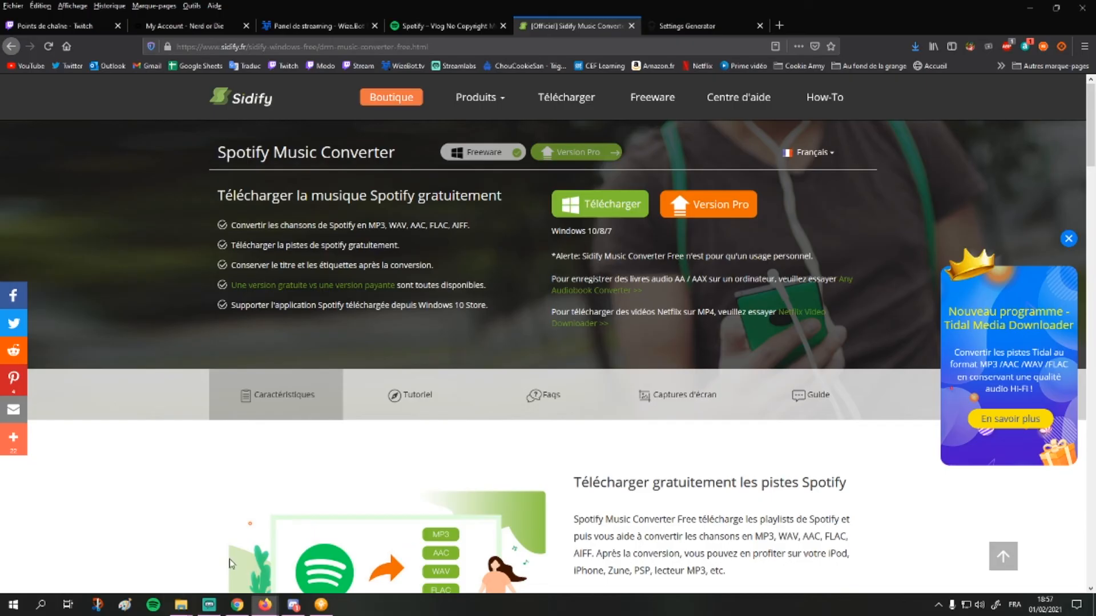
left_click(437, 27)
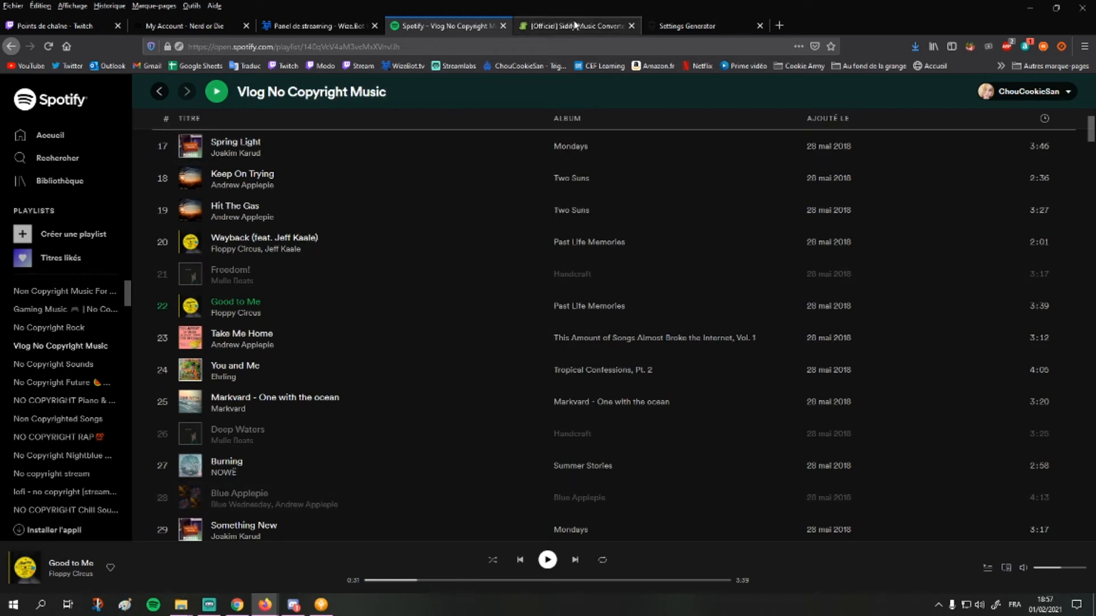
right_click(278, 306)
mouse_move(317, 484)
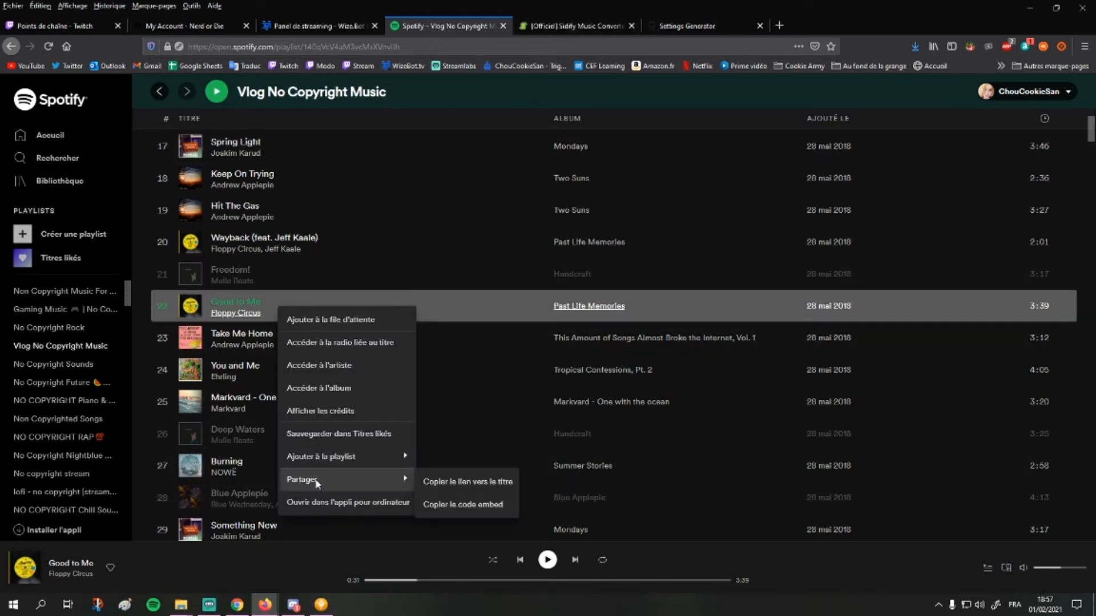
left_click(449, 479)
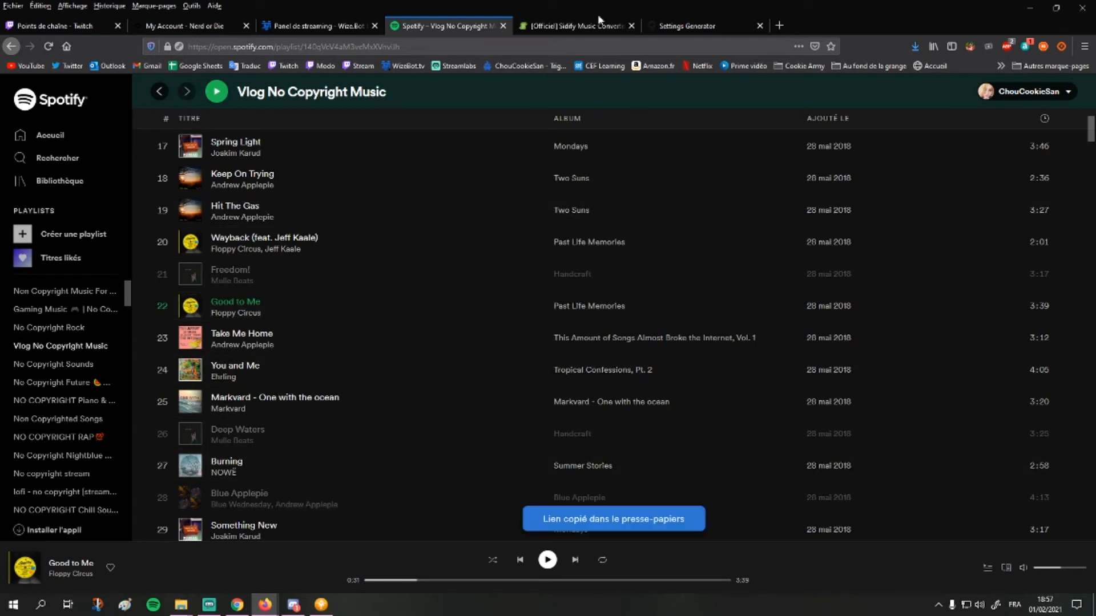
Try to analyse the copied Spotify track link in Sidify Music Converter, and close the program.
left_click(600, 24)
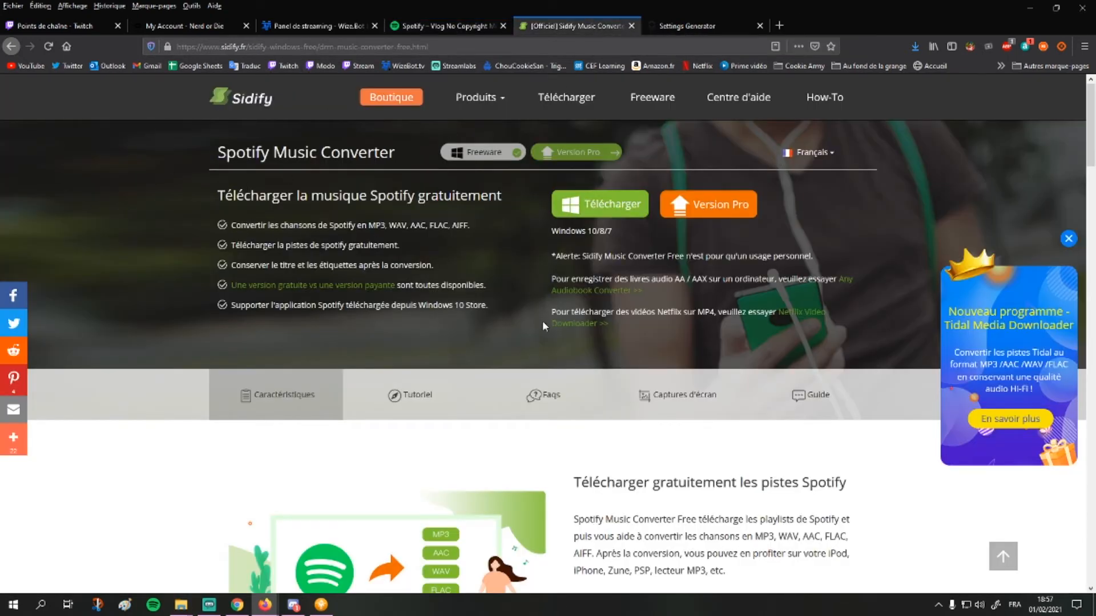
left_click(208, 604)
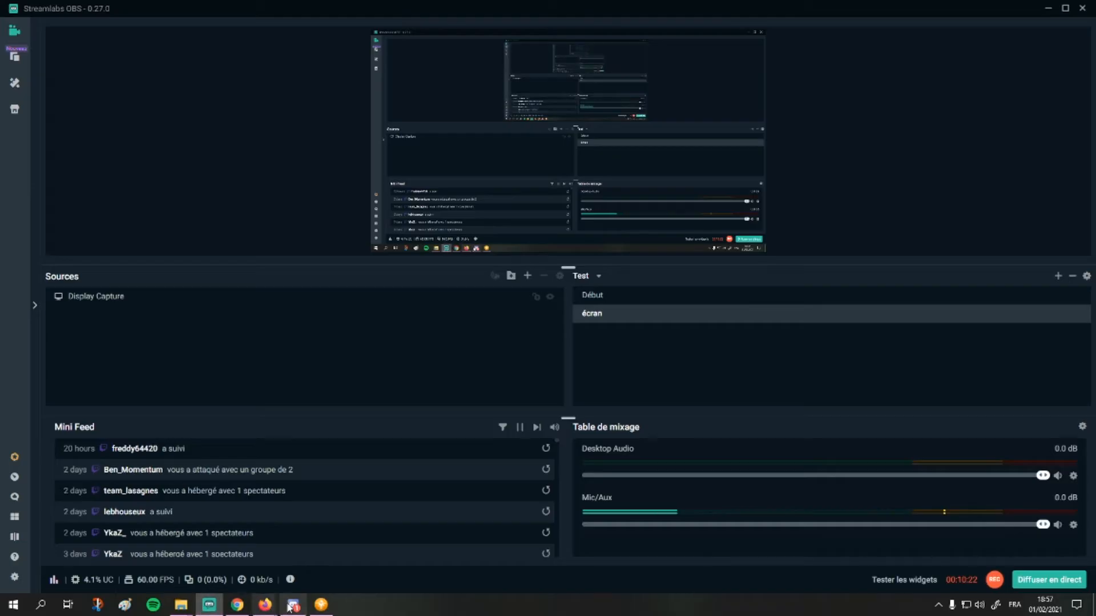
left_click(322, 609)
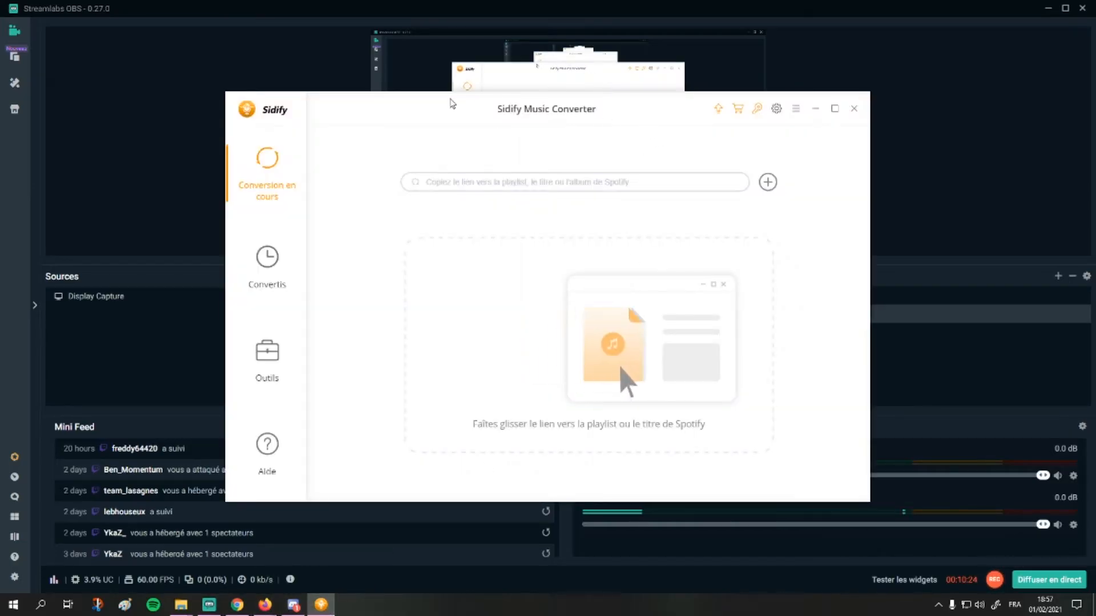
left_click(579, 182)
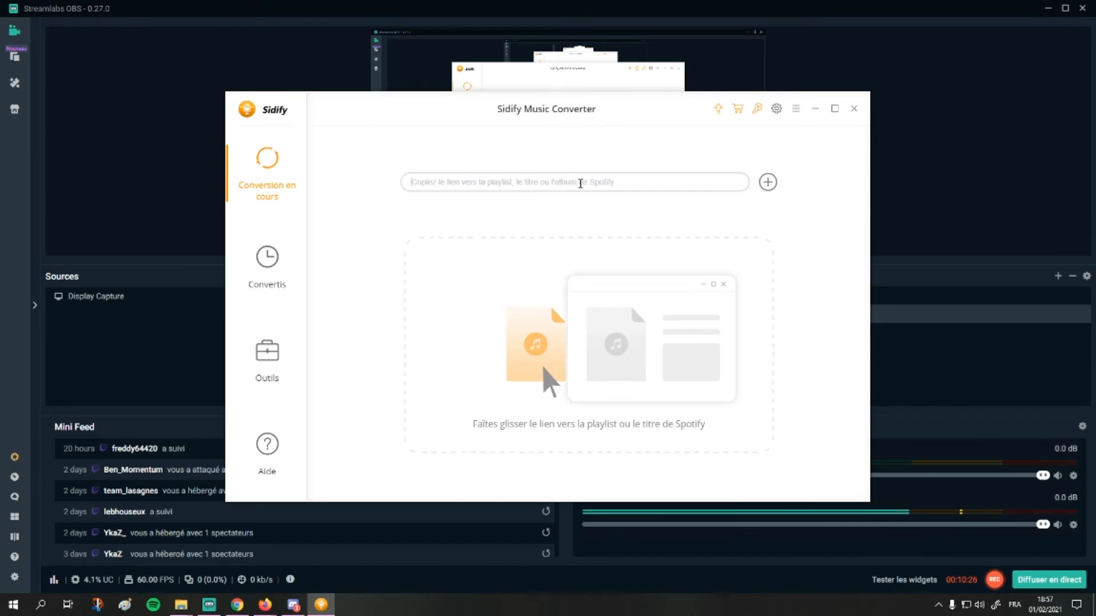
type("https://open.spotify.com/track/4EGM7QGFp3OcGksy4ssisJ")
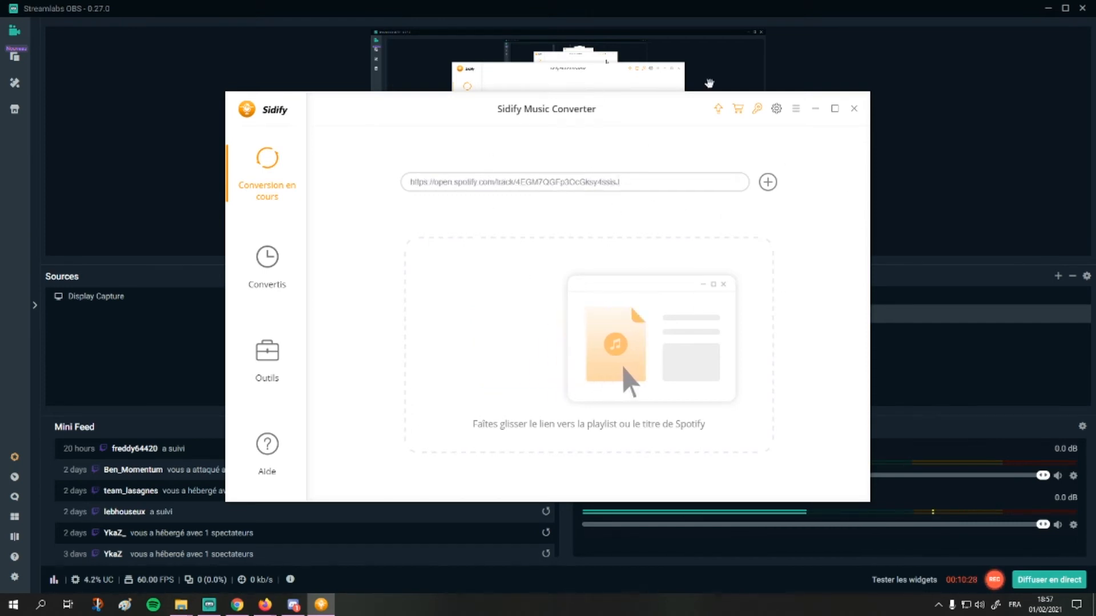
left_click(769, 182)
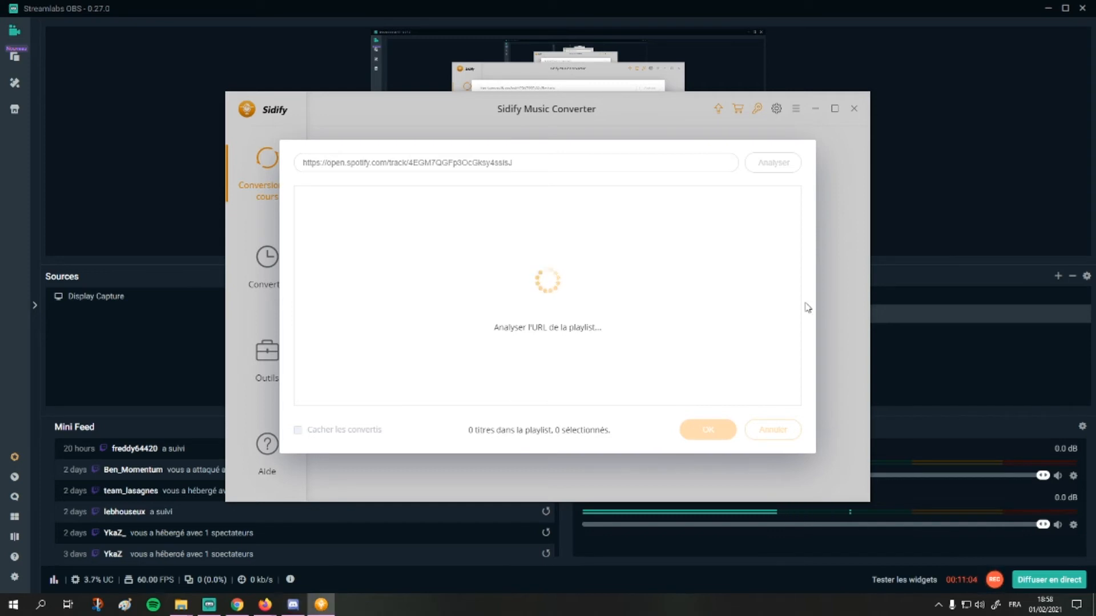
mouse_move(326, 611)
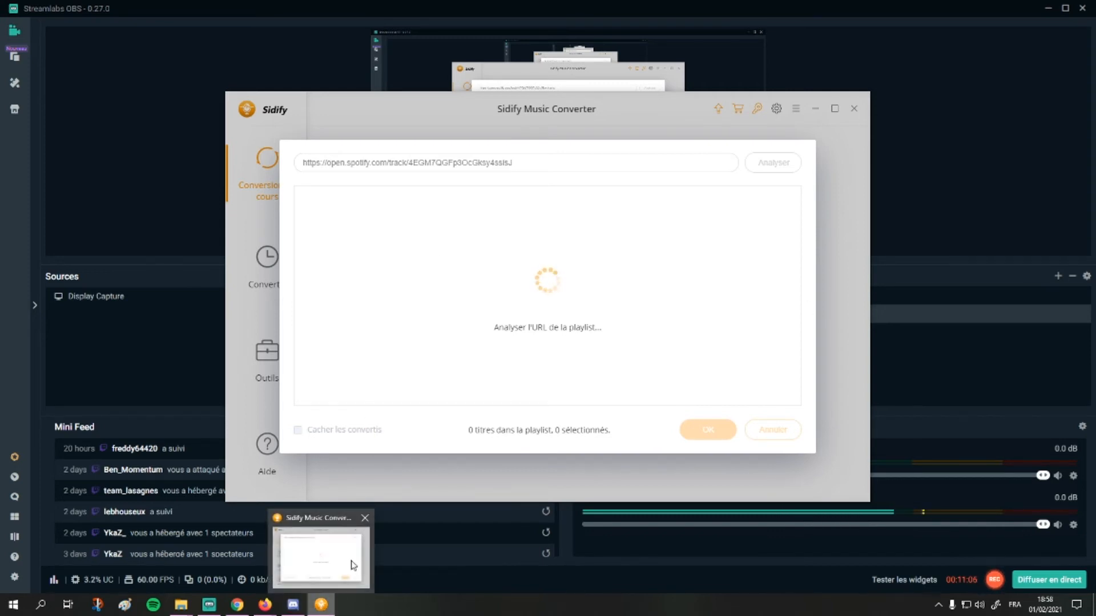
left_click(364, 520)
Close the SceneMaker folder window and relaunch Sidify Music Converter from the pour tuto folder.
mouse_move(181, 605)
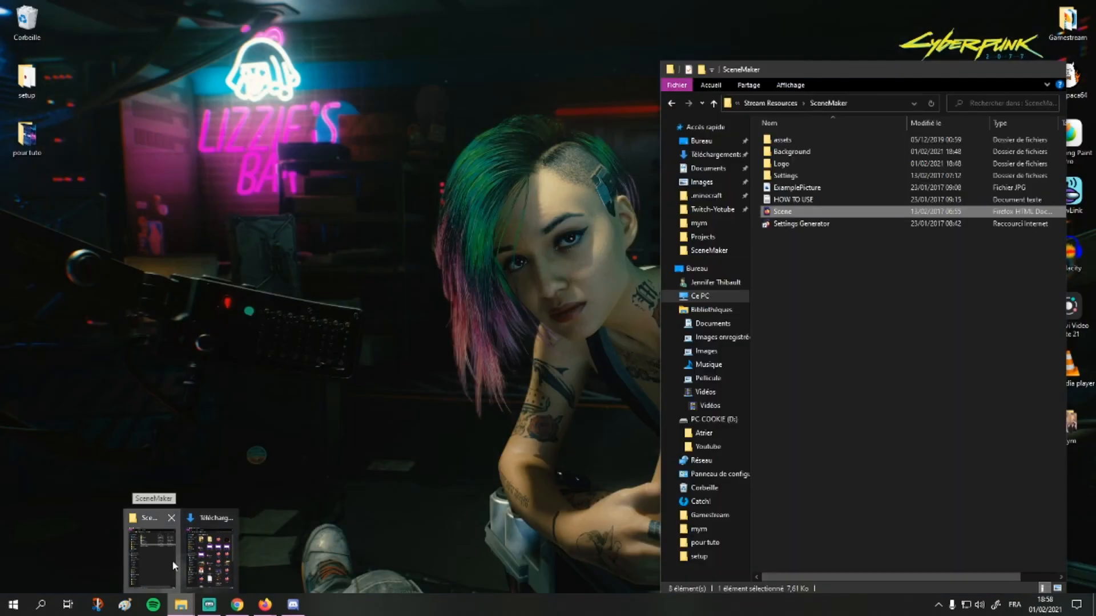
left_click(172, 560)
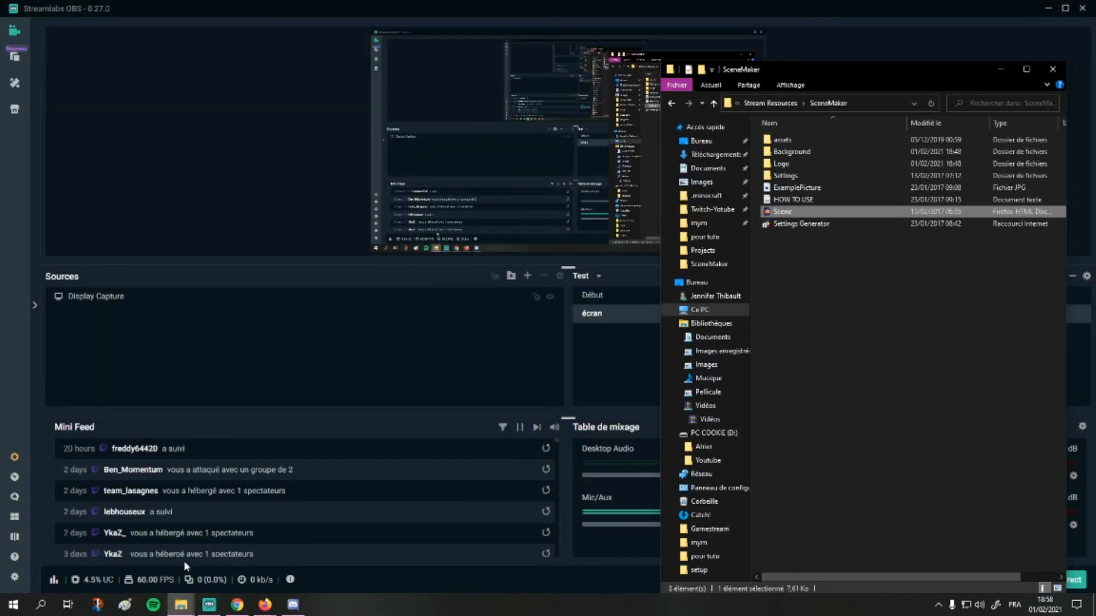
left_click(179, 606)
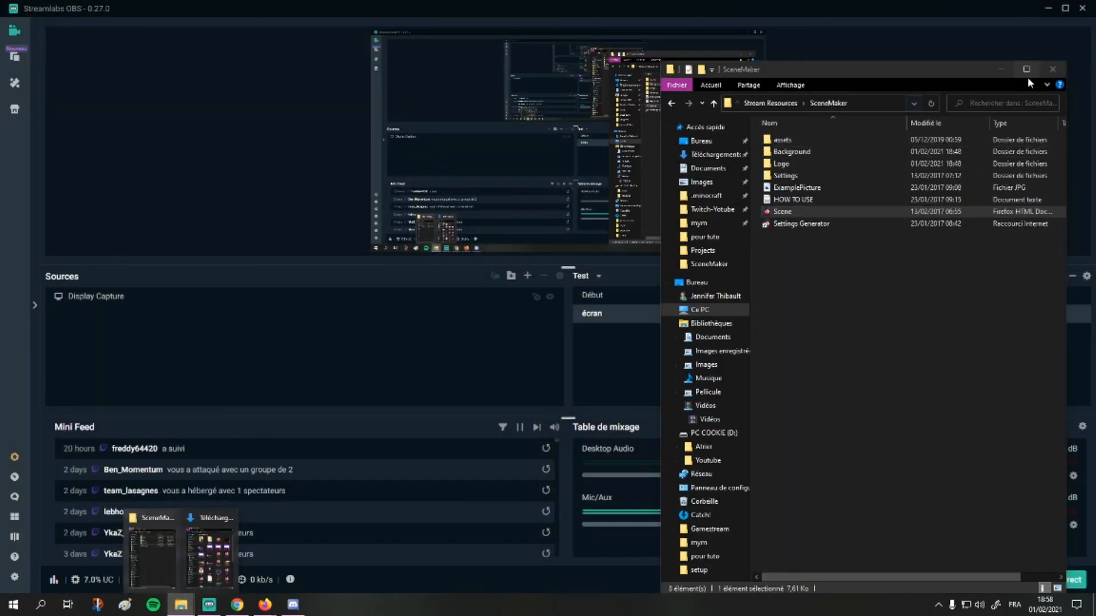
left_click(1050, 74)
left_click(177, 606)
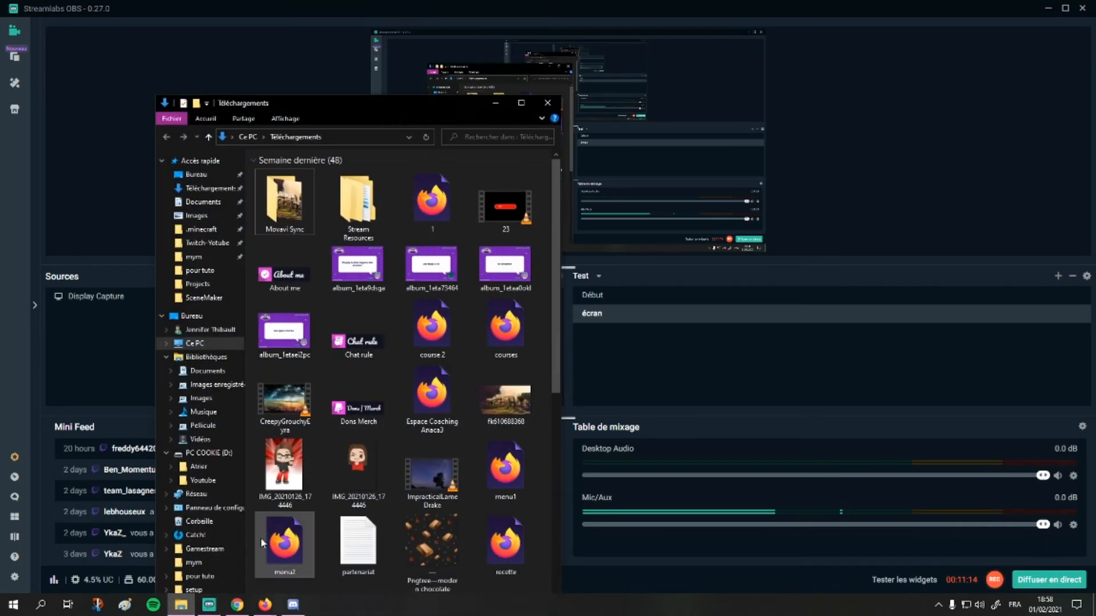
left_click(204, 269)
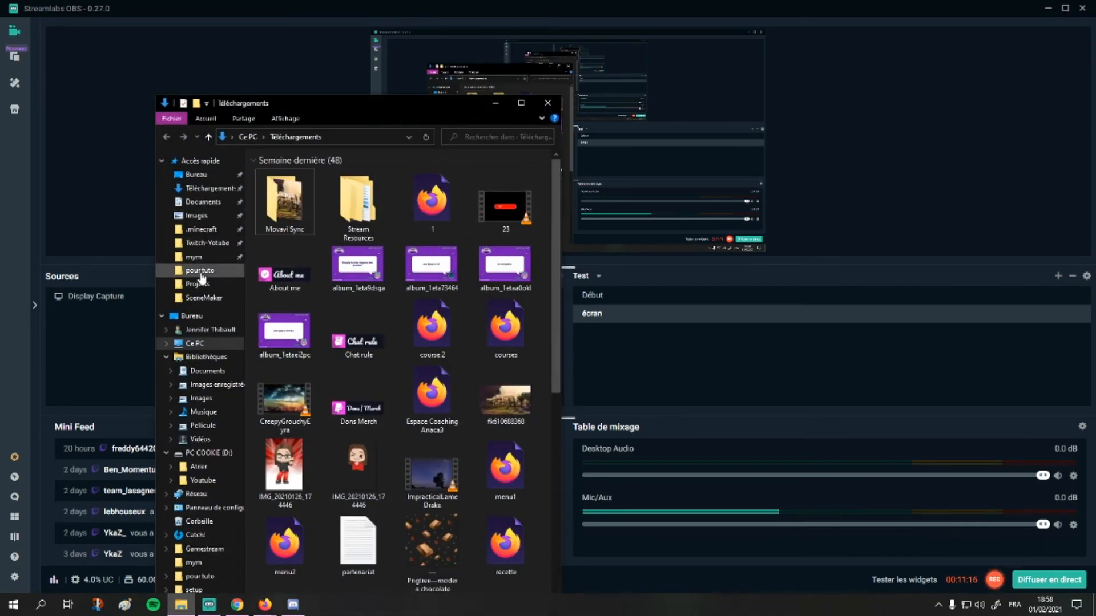
double_click(323, 210)
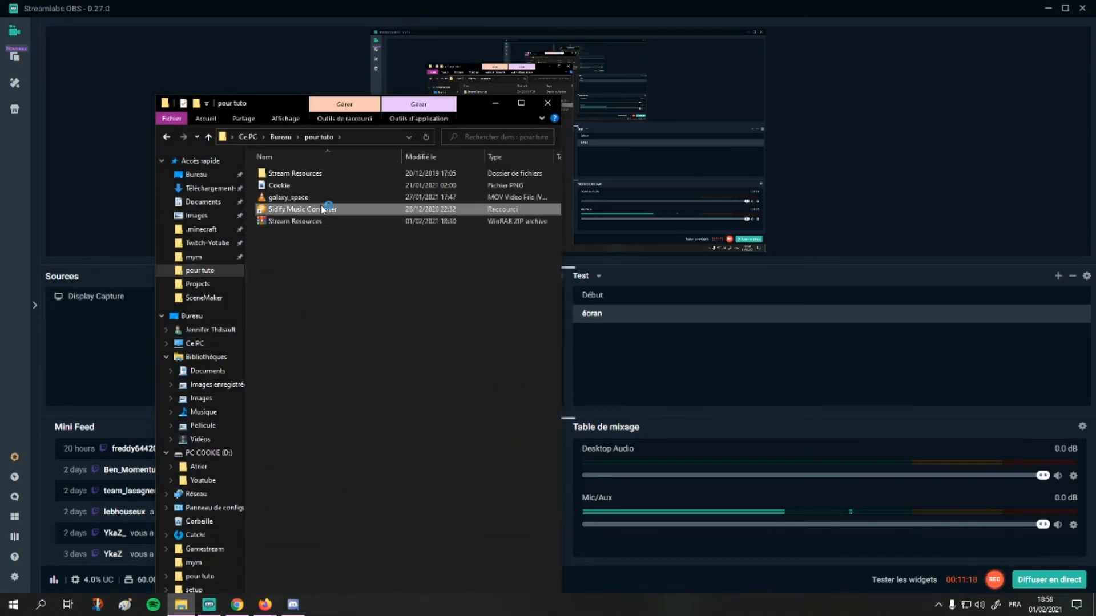
left_click(498, 109)
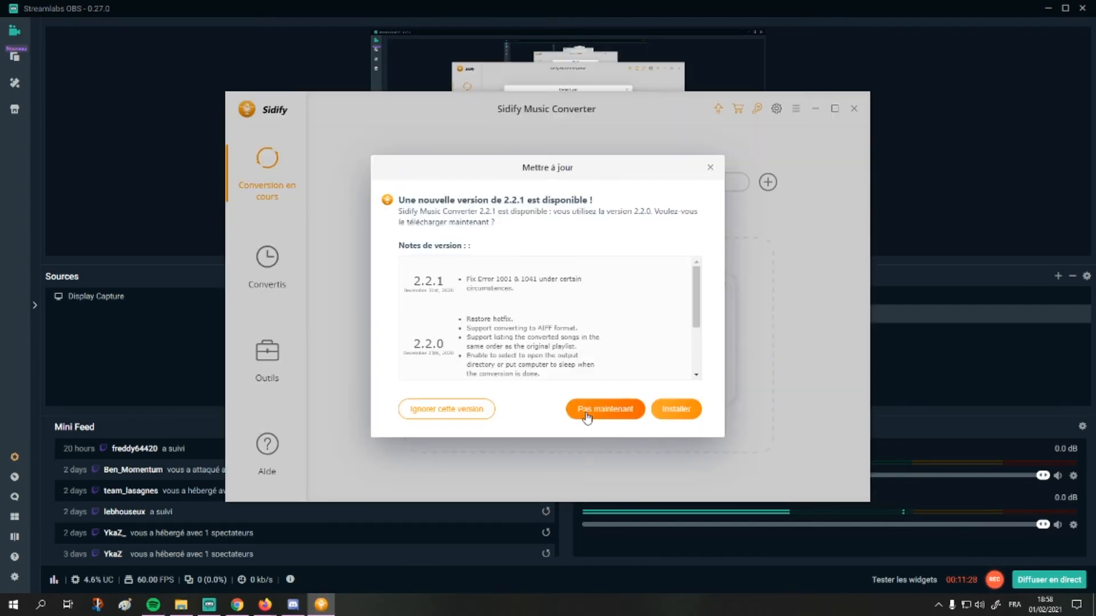
Skip the update, analyse the copied Spotify link, and convert the track Good to Me without upgrading to the Pro version.
left_click(588, 402)
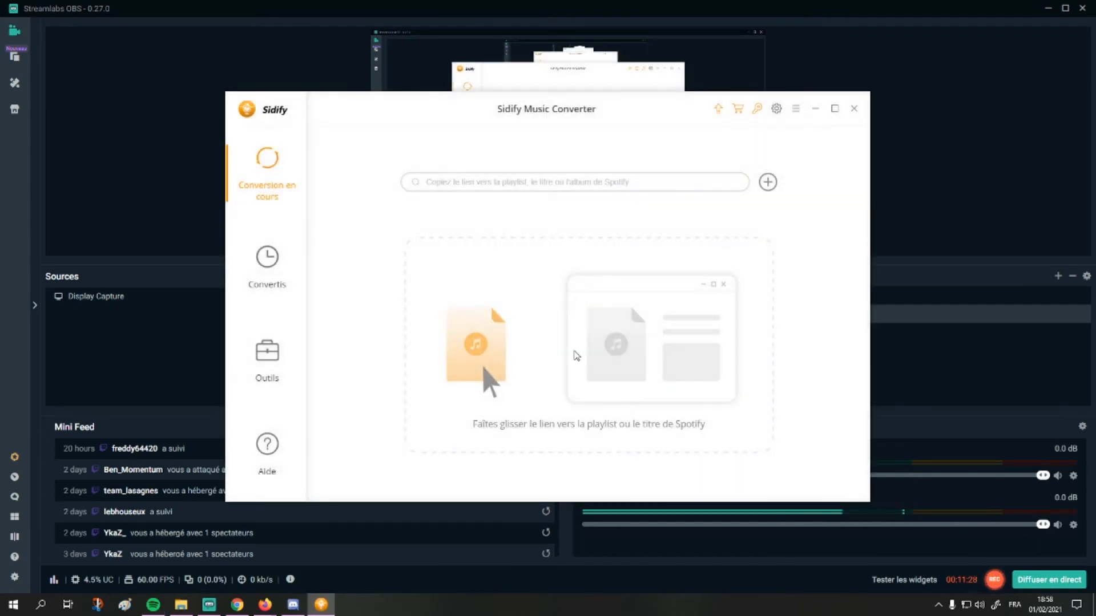
right_click(542, 189)
left_click(573, 232)
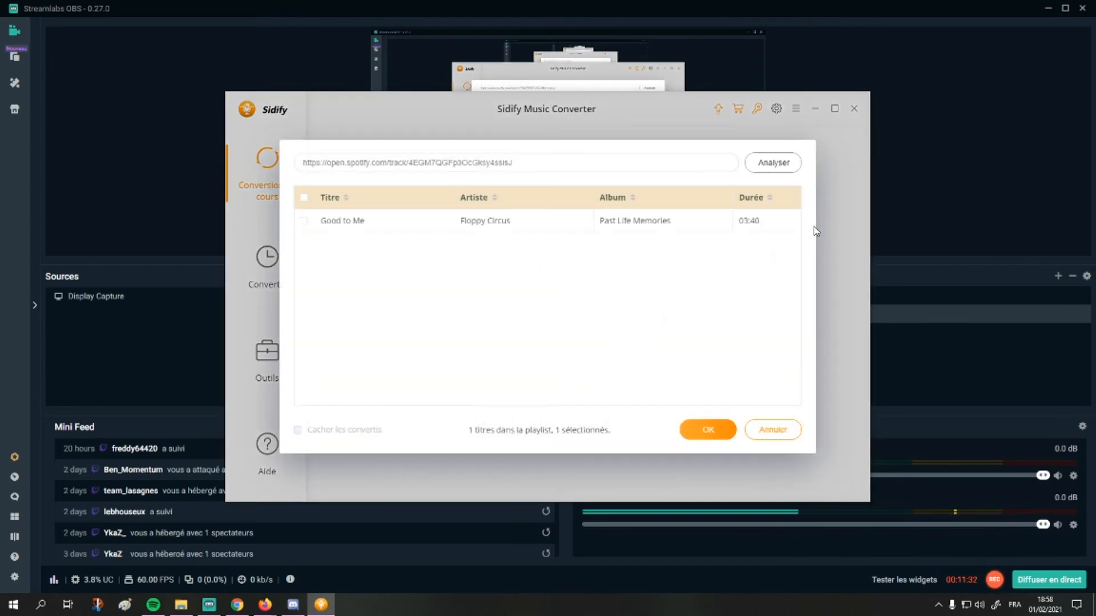
left_click(708, 430)
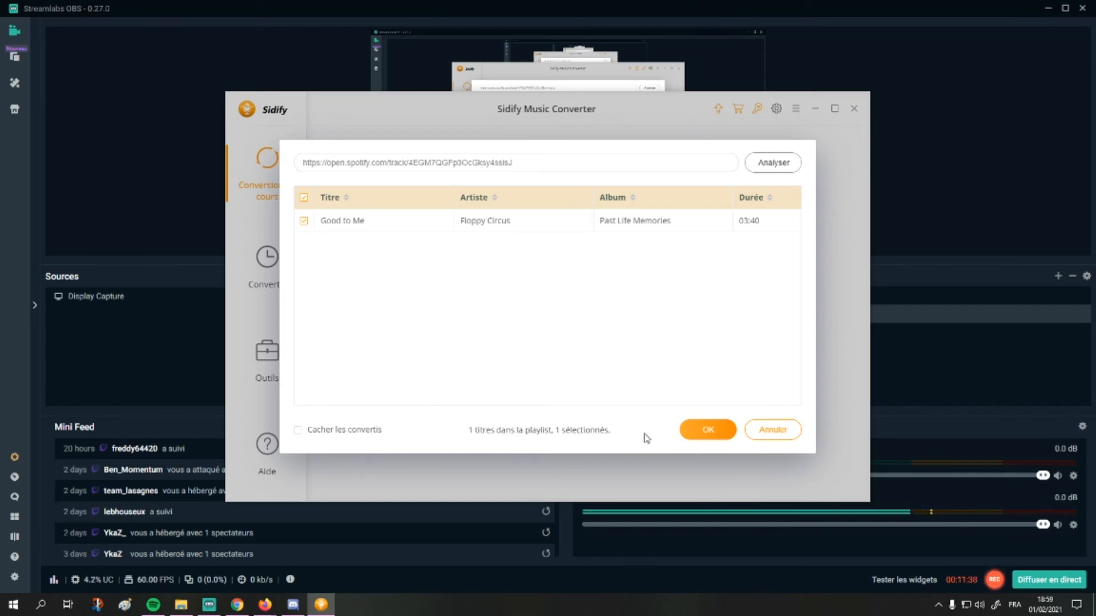
left_click(707, 431)
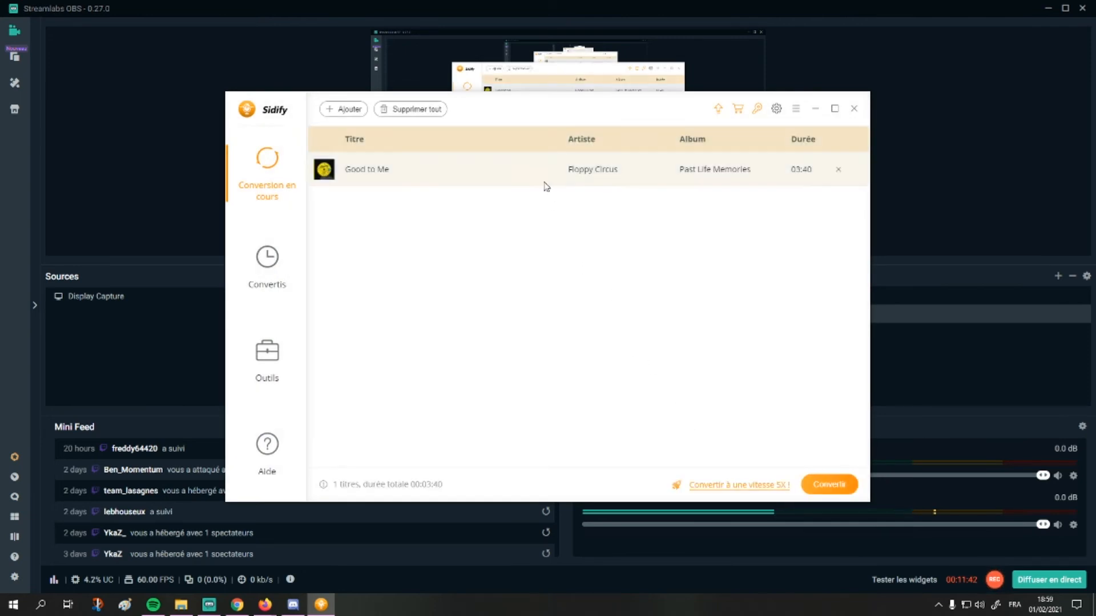
left_click(828, 485)
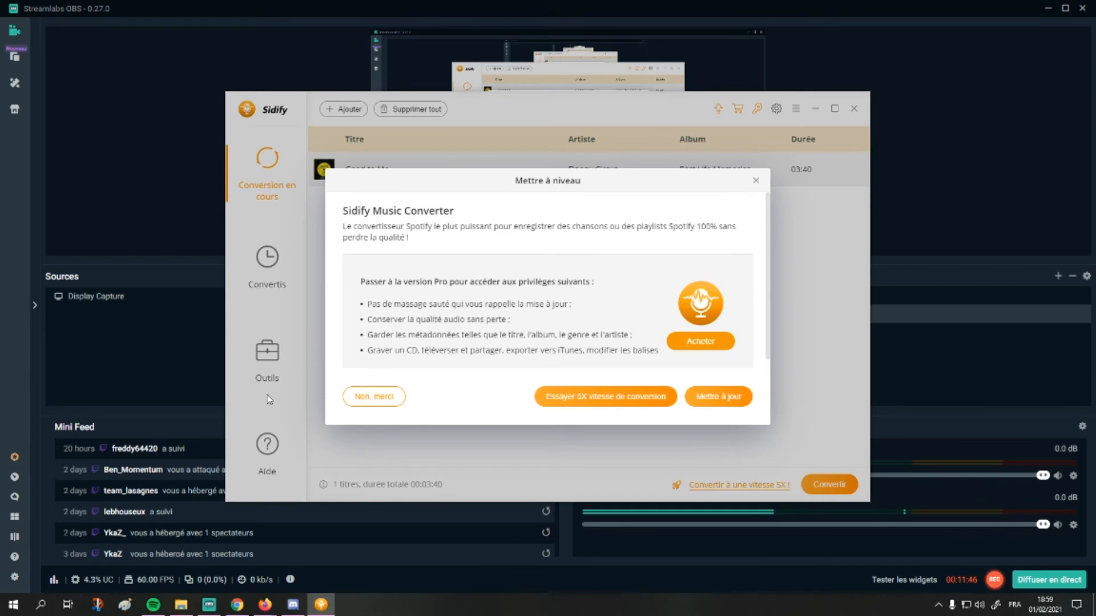
left_click(373, 399)
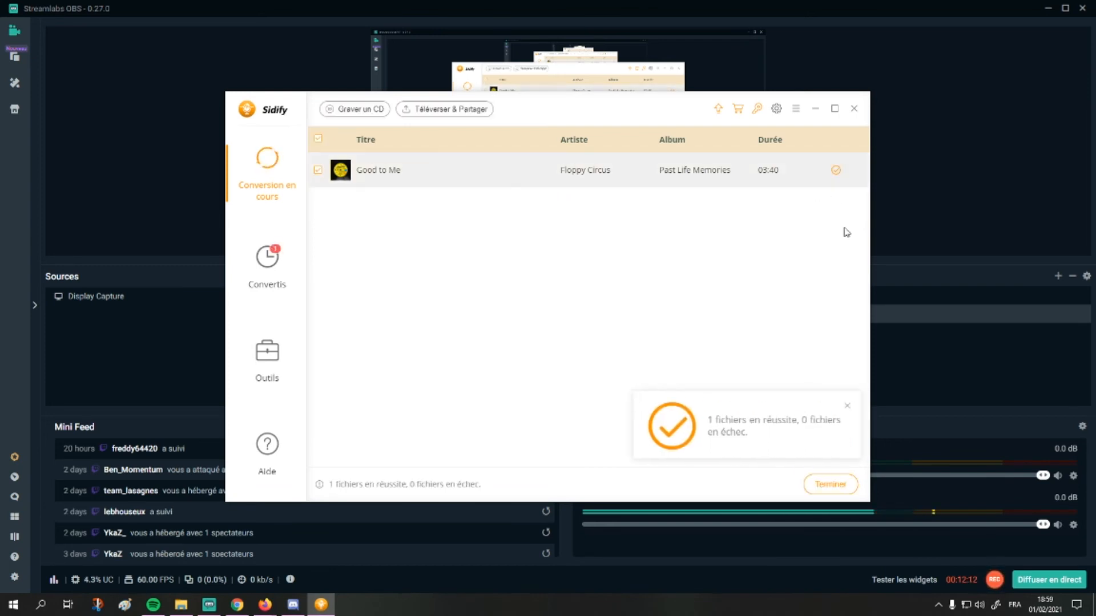
Open the output folder of the converted track Good to Me and put the Sidify window out of the way.
left_click(290, 268)
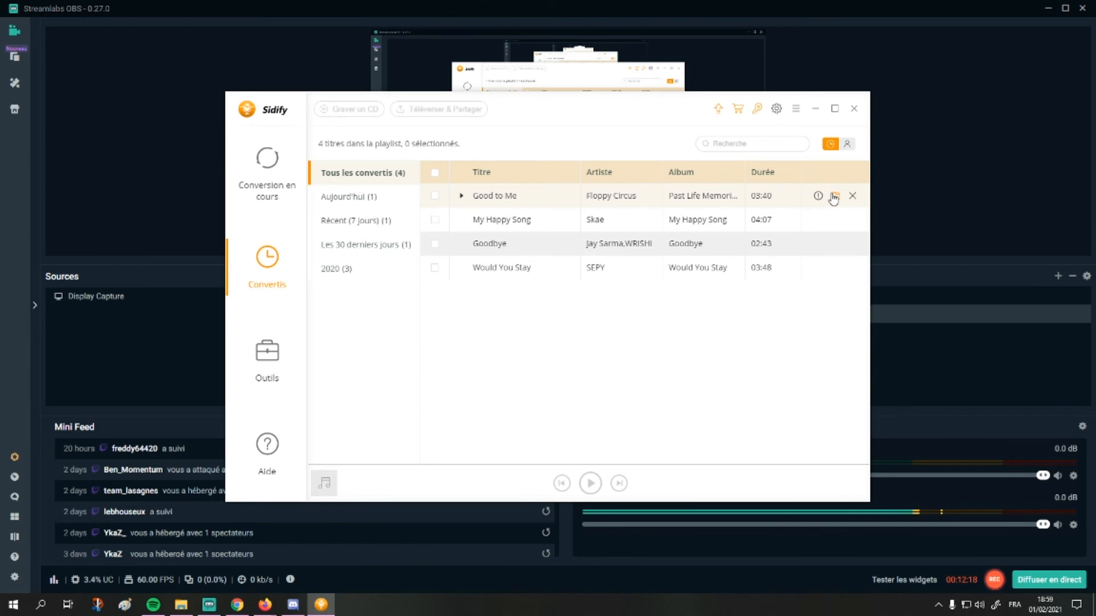
left_click(833, 197)
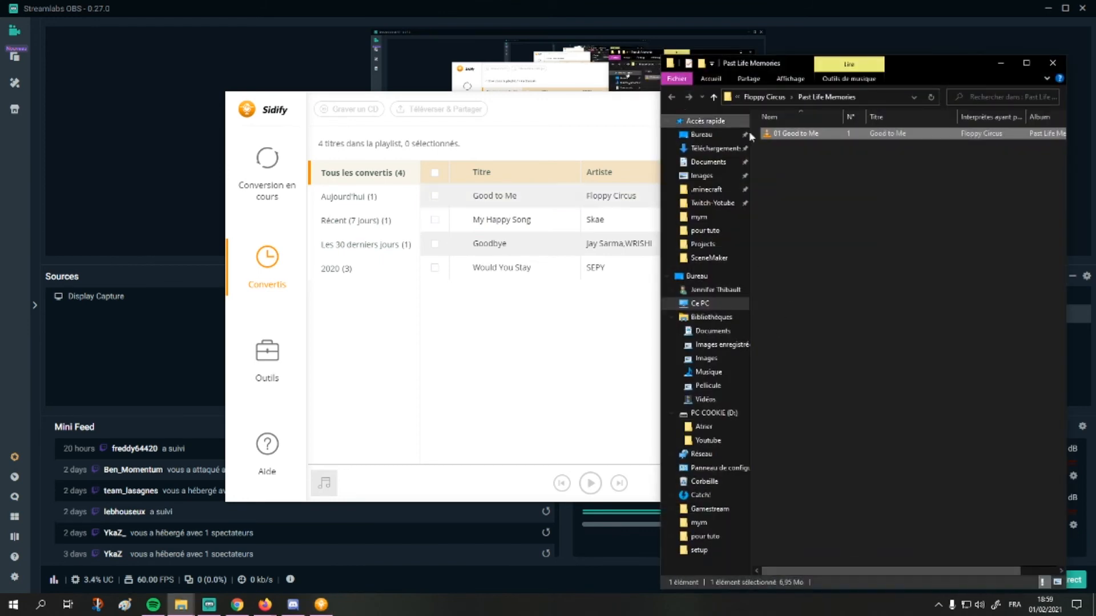
left_click(583, 111)
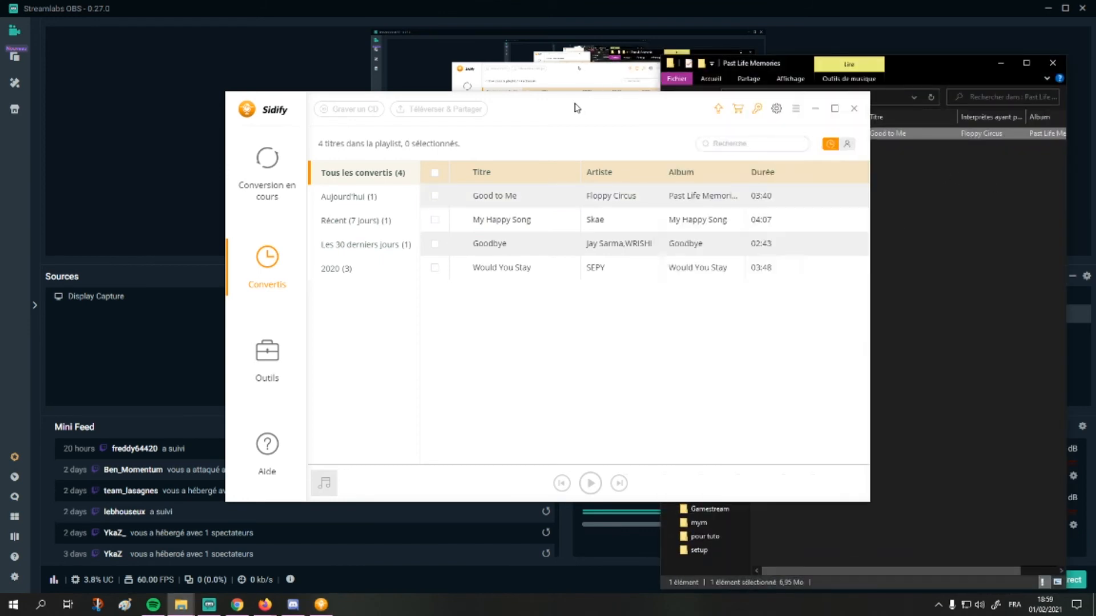
left_click(701, 134)
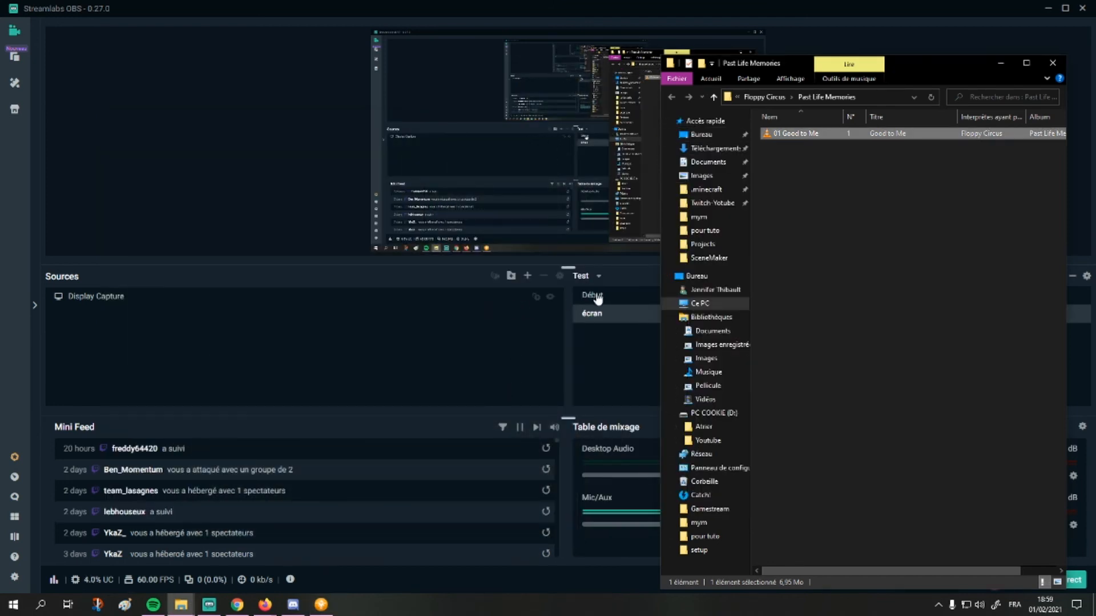
In the Début scene of Streamlabs OBS, add a new VLC source named intro.
left_click(632, 297)
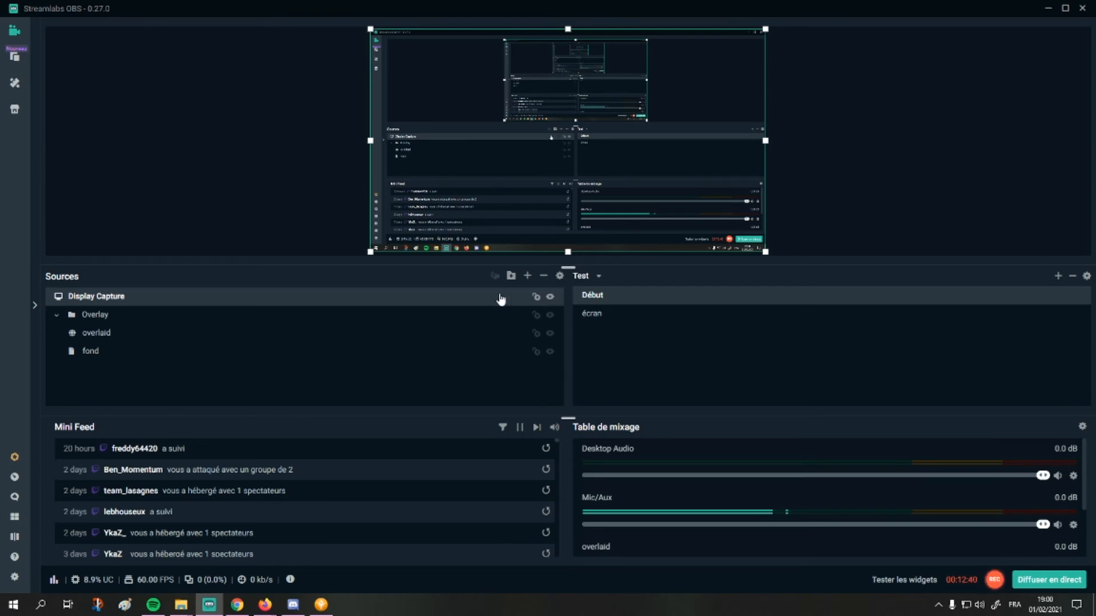
left_click(382, 323)
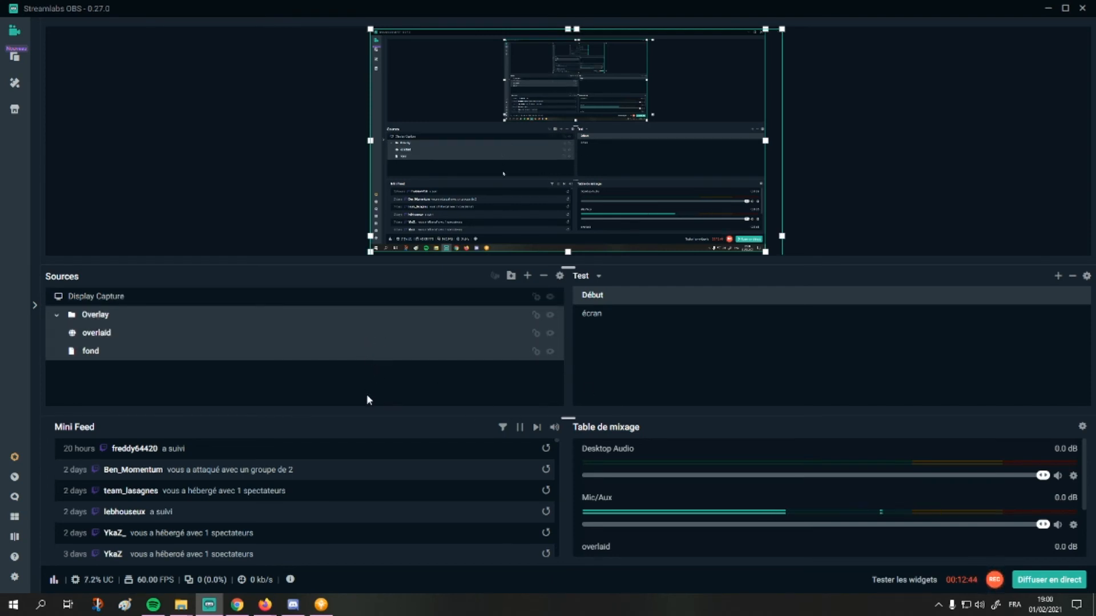
left_click(361, 355)
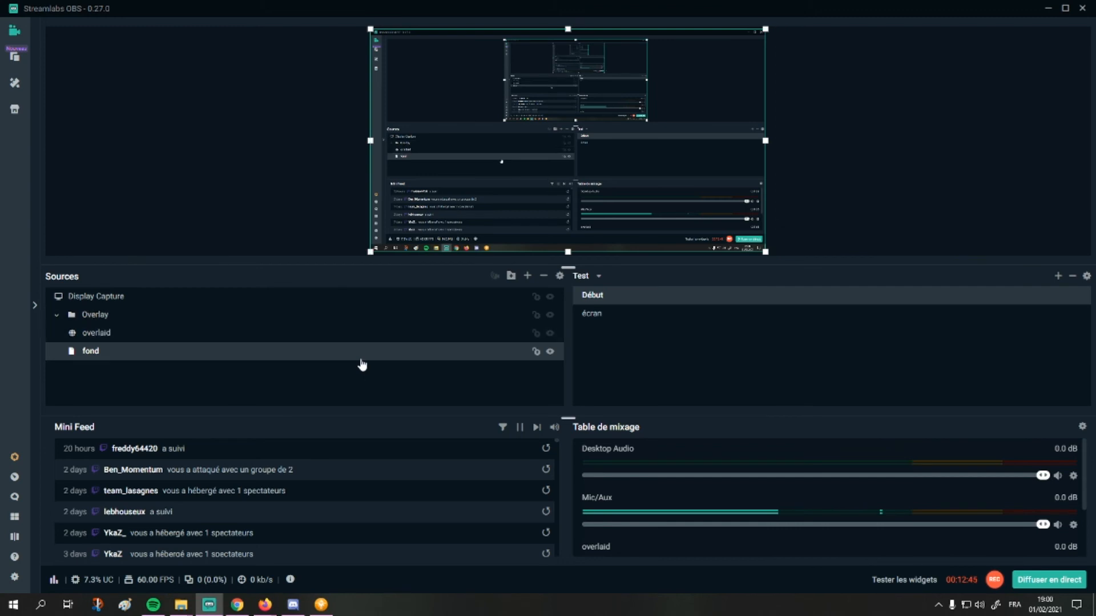
left_click(527, 277)
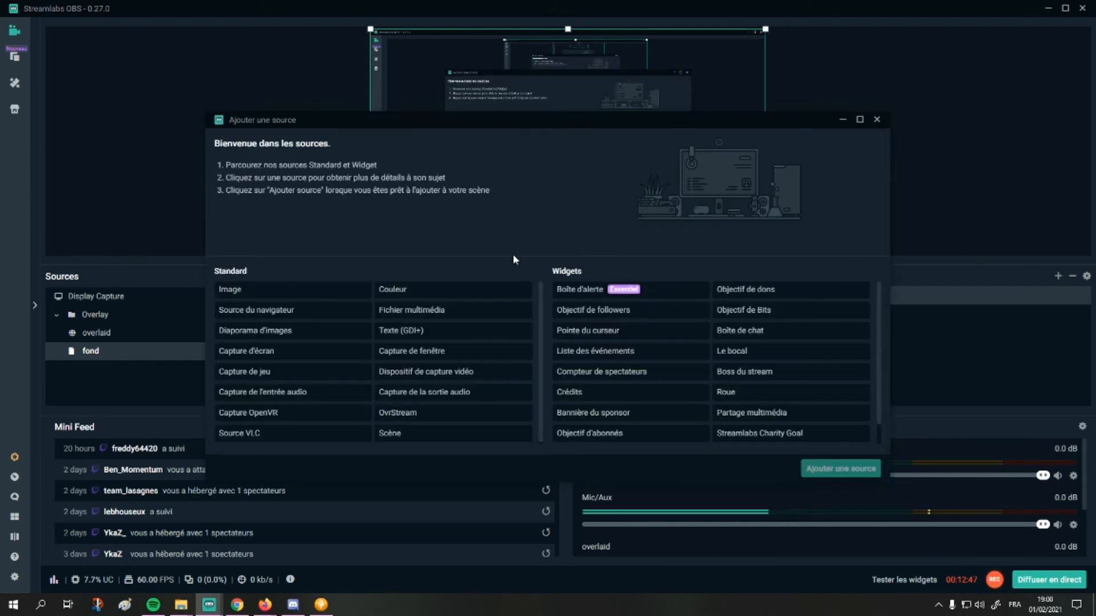
left_click(320, 439)
left_click(448, 311)
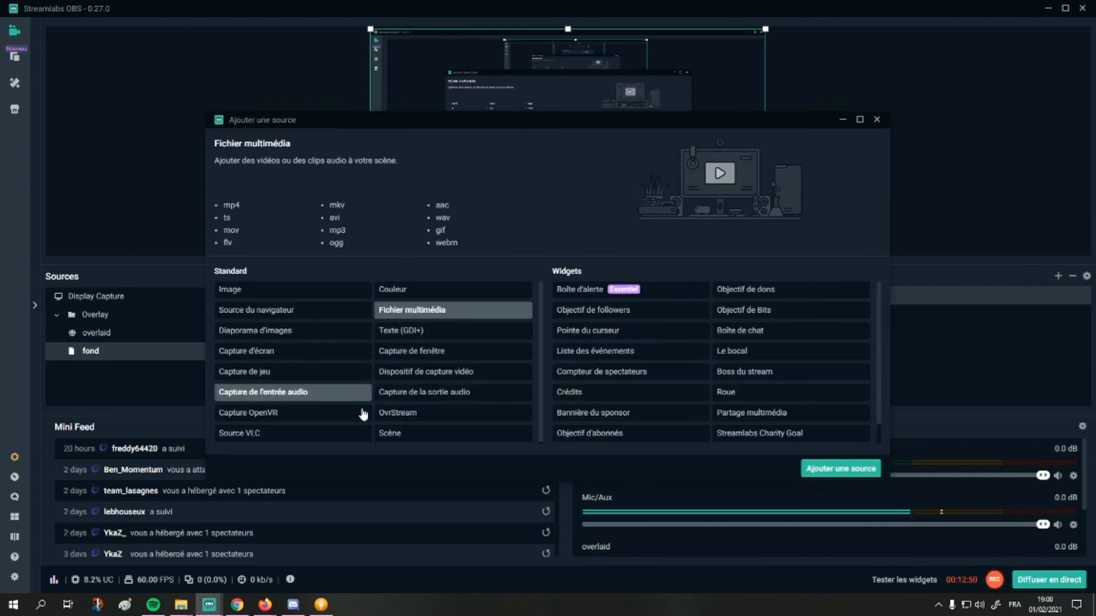
left_click(330, 437)
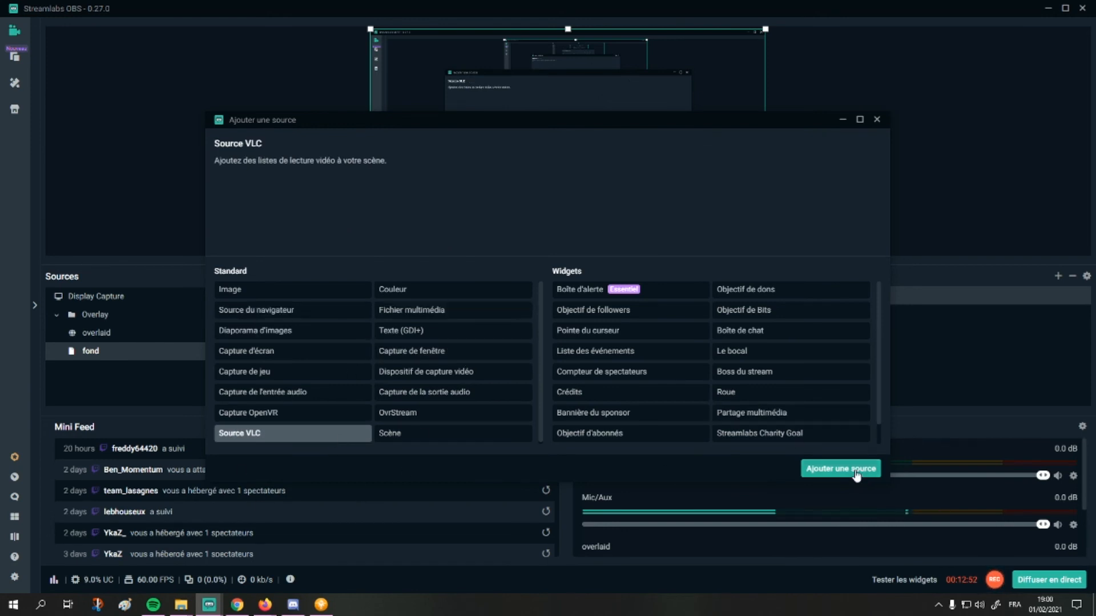
left_click(856, 473)
left_click(511, 373)
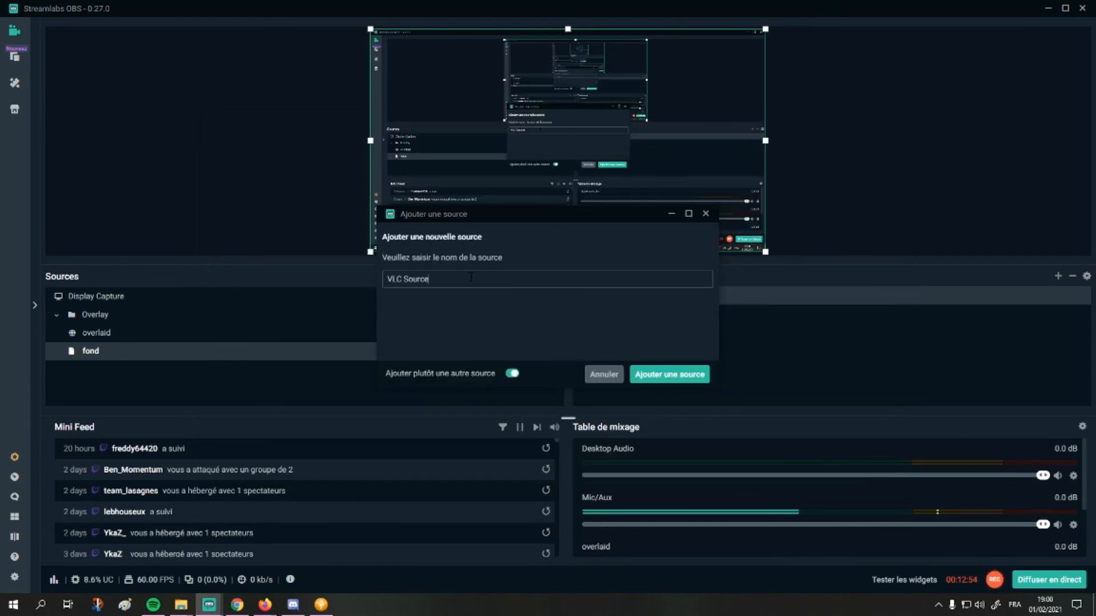
type("intro")
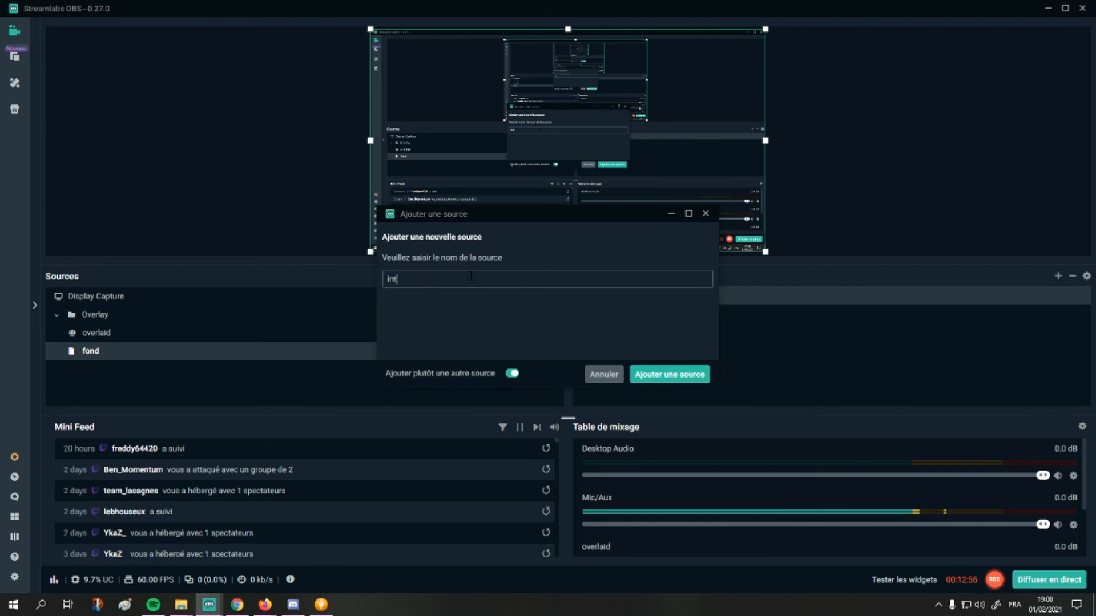
left_click(678, 383)
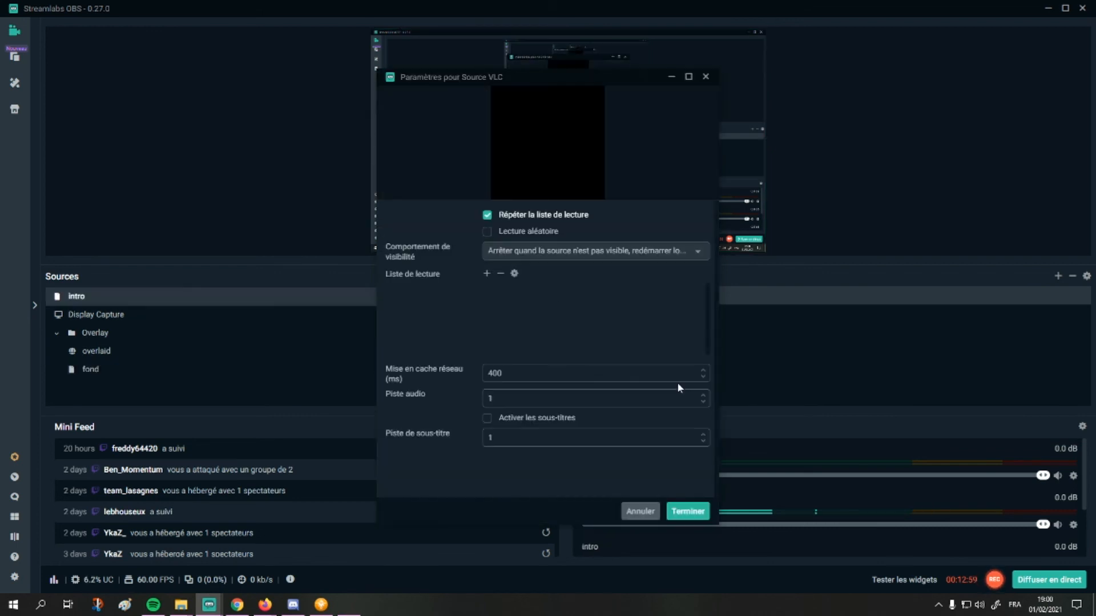
left_click(487, 273)
left_click(512, 282)
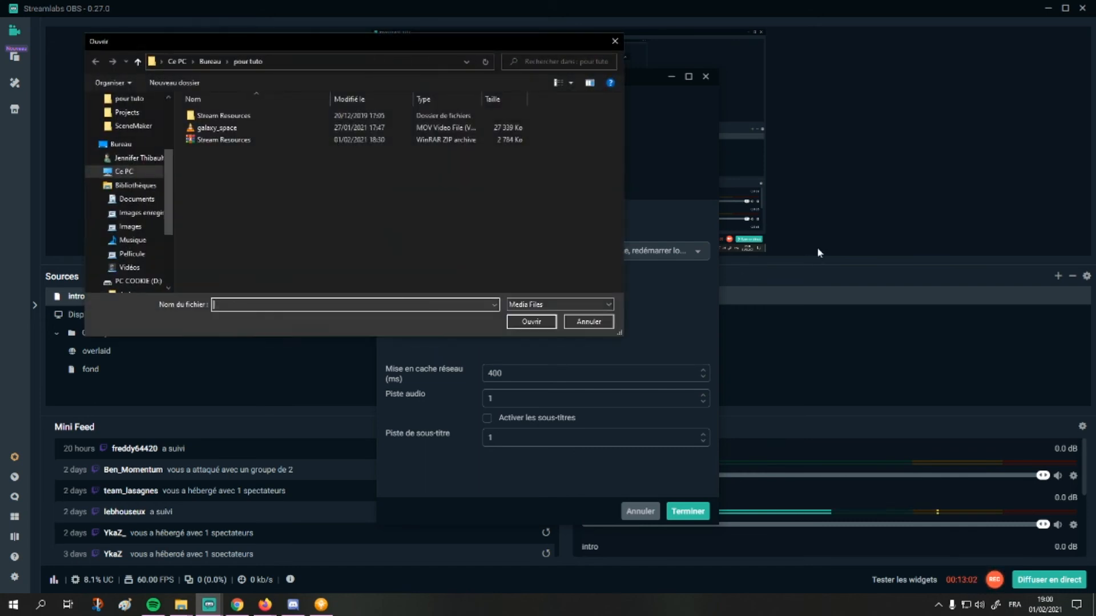
left_click(134, 242)
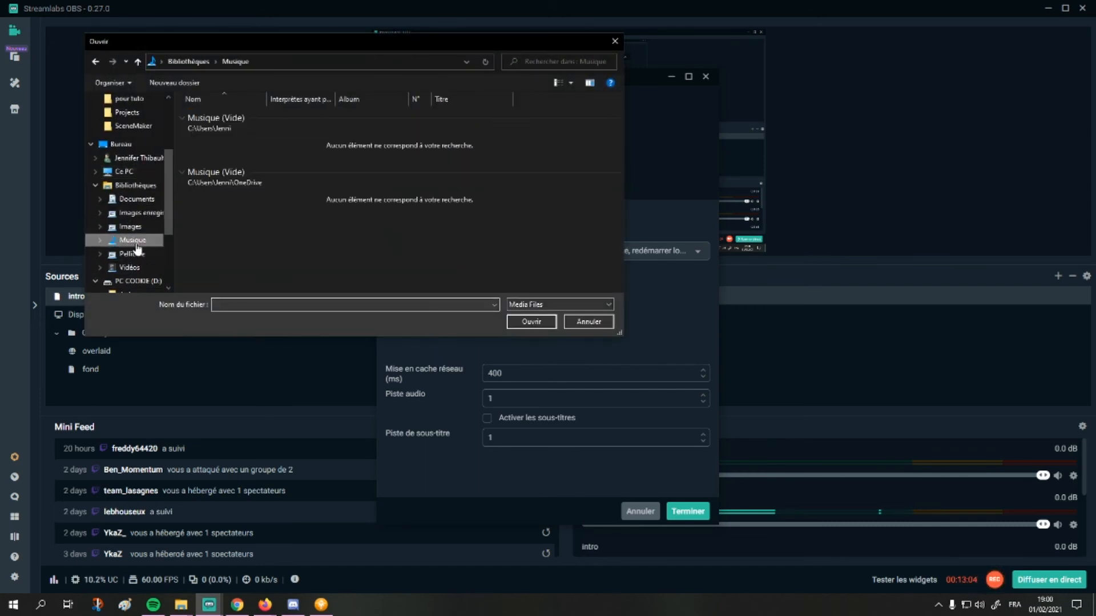
scroll(139, 151, "up", 2)
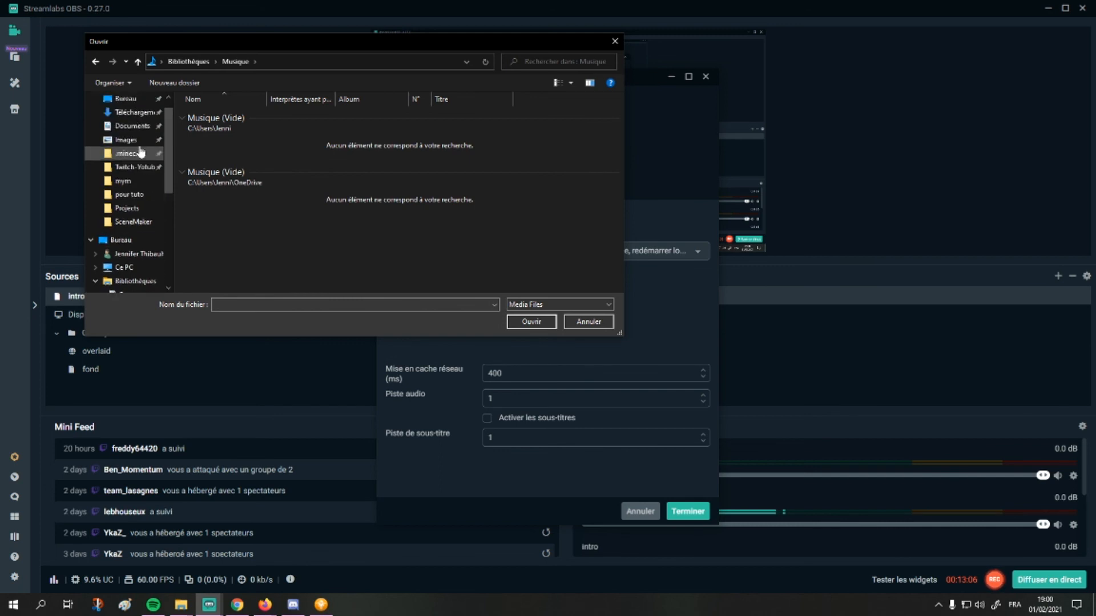
scroll(140, 151, "up", 1)
left_click(135, 130)
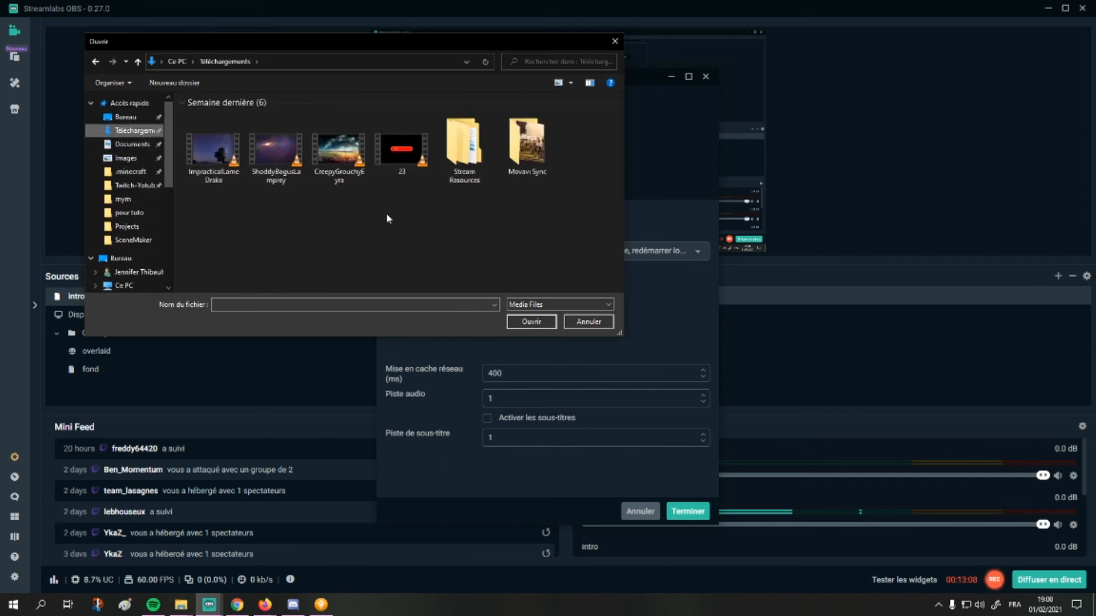
left_click(581, 322)
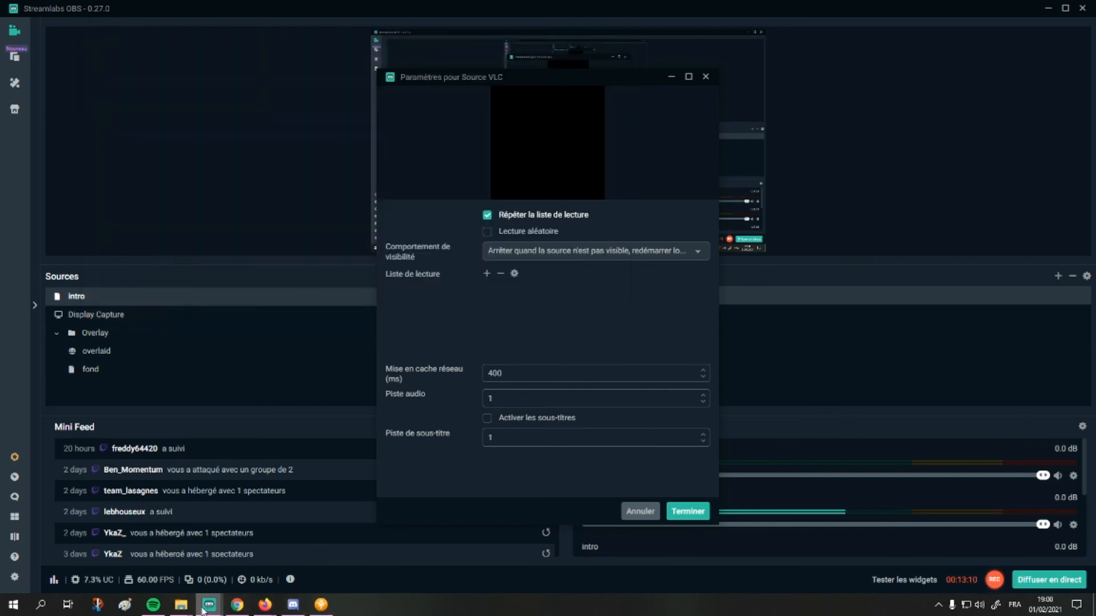
Check in File Explorer where the converted track is stored by going up to the Sidify Music Converter folder, and minimise the window.
mouse_move(181, 605)
left_click(196, 567)
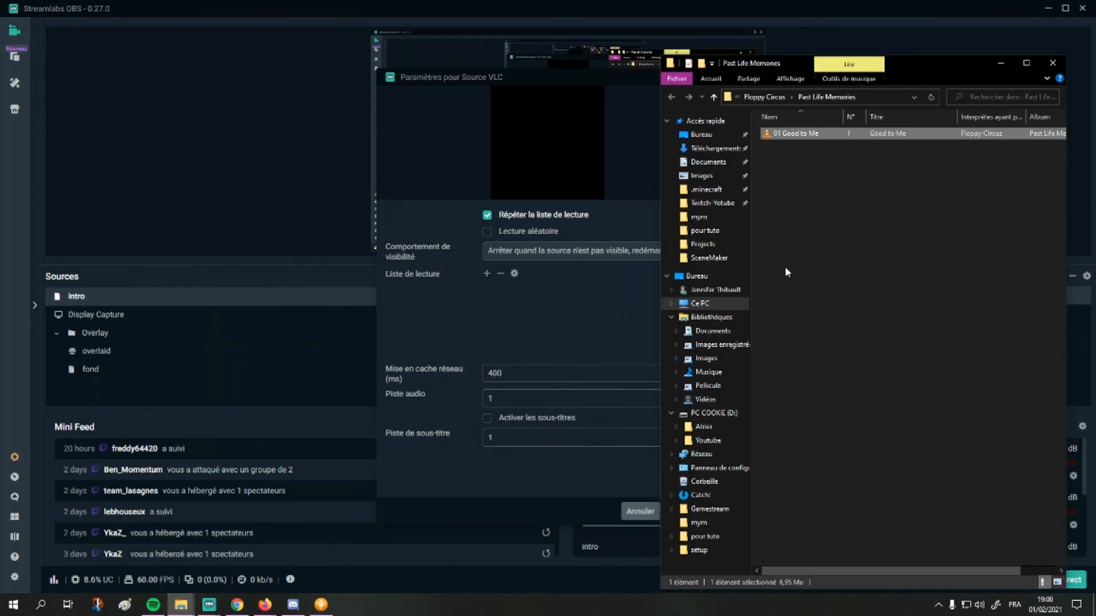
left_click(738, 97)
left_click(739, 98)
left_click(885, 97)
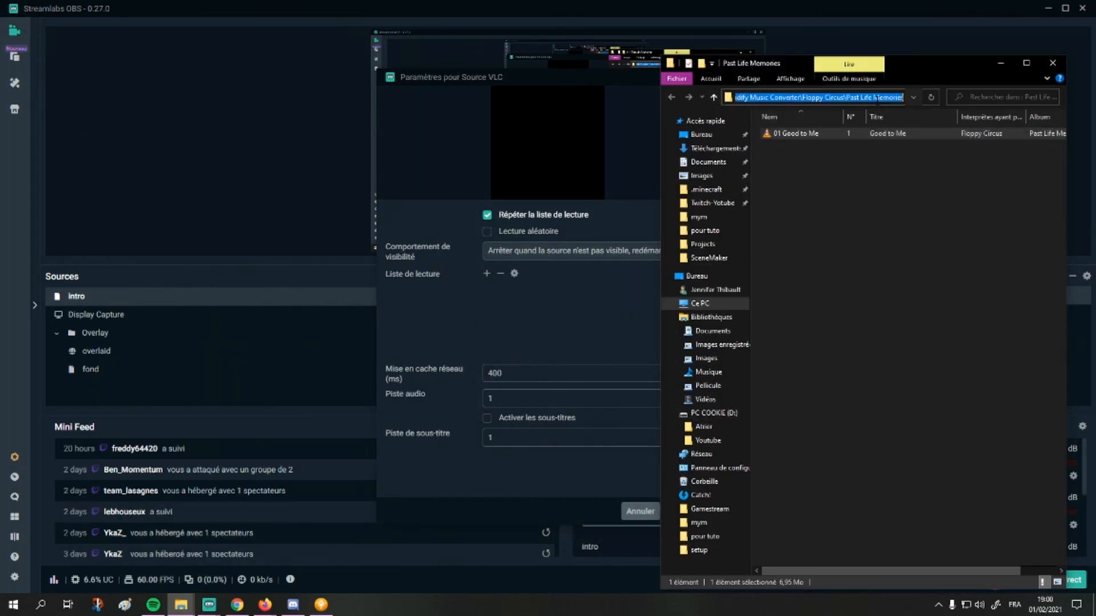
left_click(848, 274)
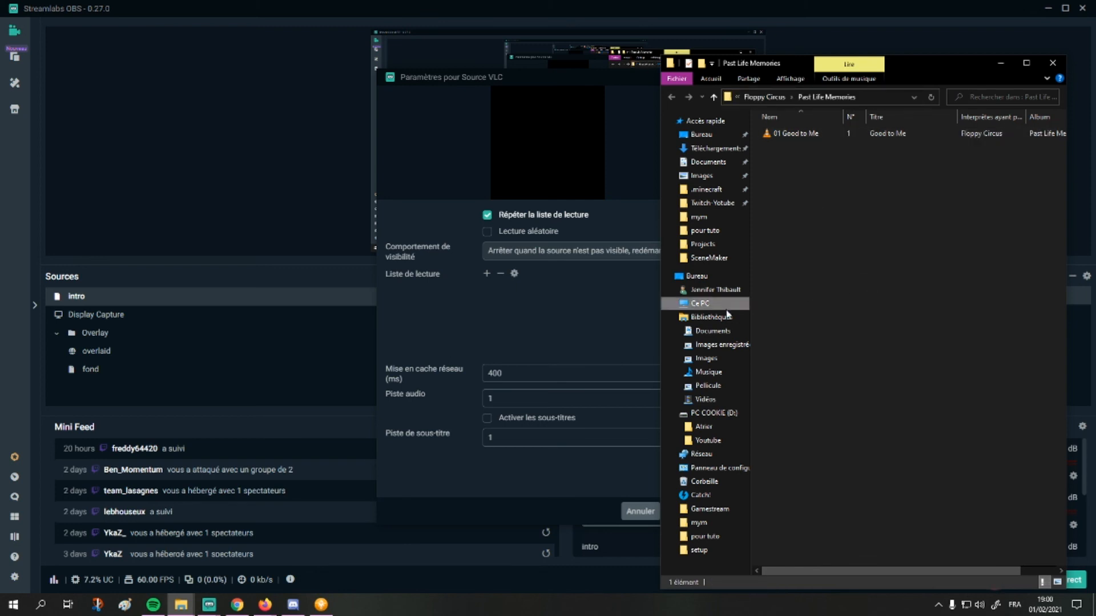
left_click(736, 98)
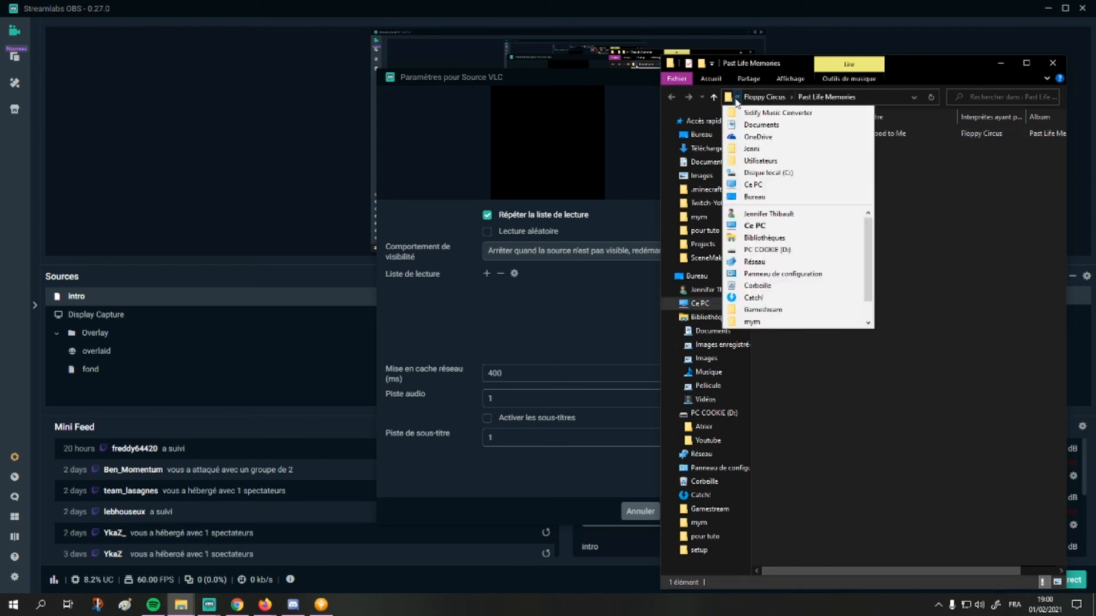
left_click(776, 113)
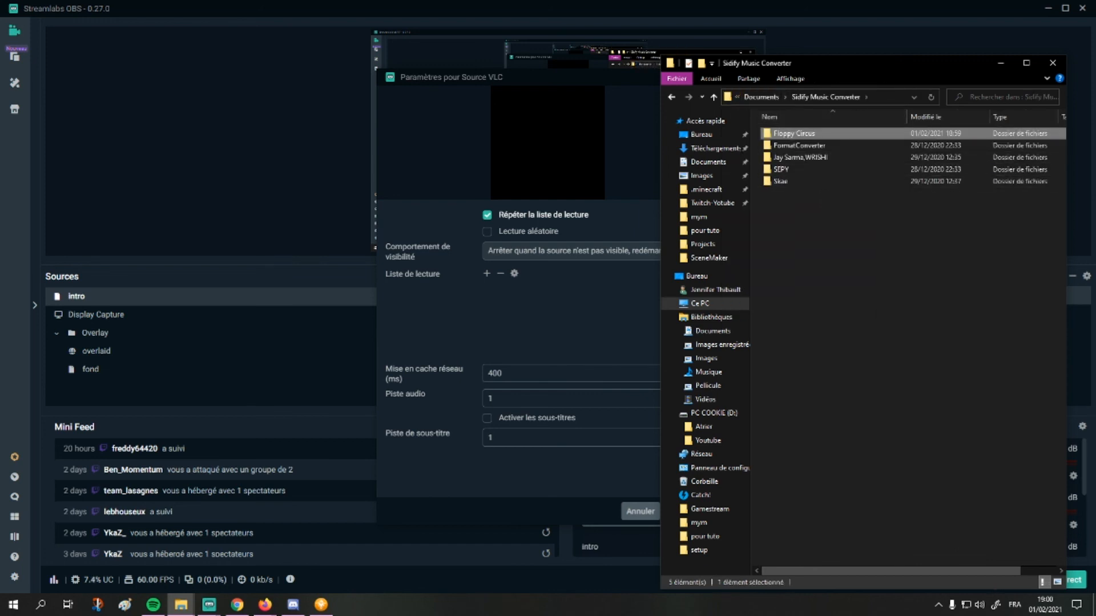
left_click(1002, 63)
Add 01 Good to Me from Documents > Sidify Music Converter > Floppy Circus > Past Life Memories to the intro source's playlist and finish its settings.
left_click(487, 273)
left_click(524, 284)
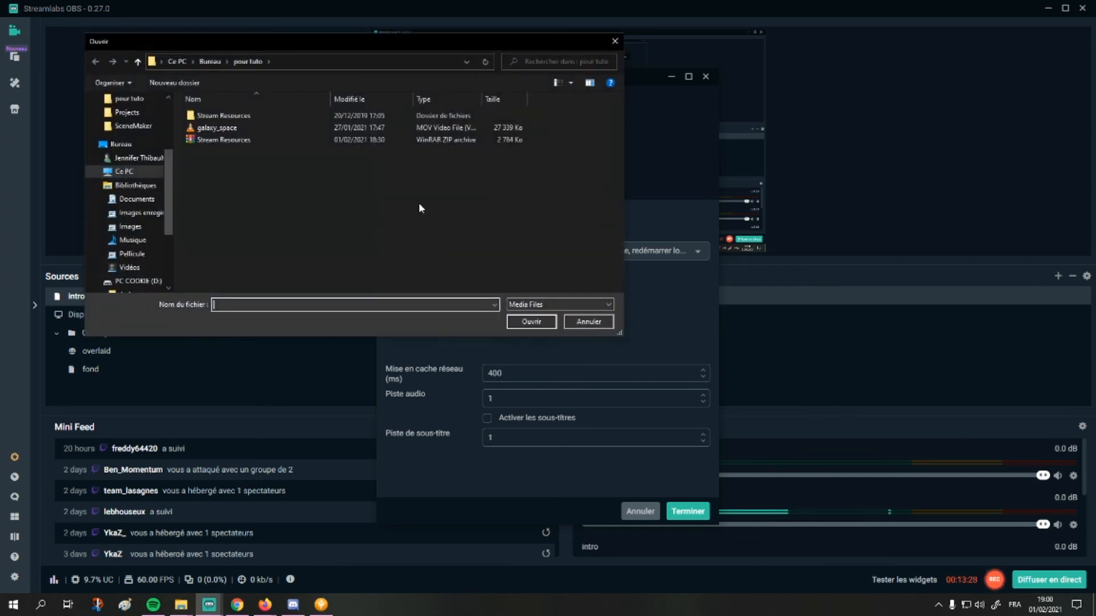
left_click(145, 201)
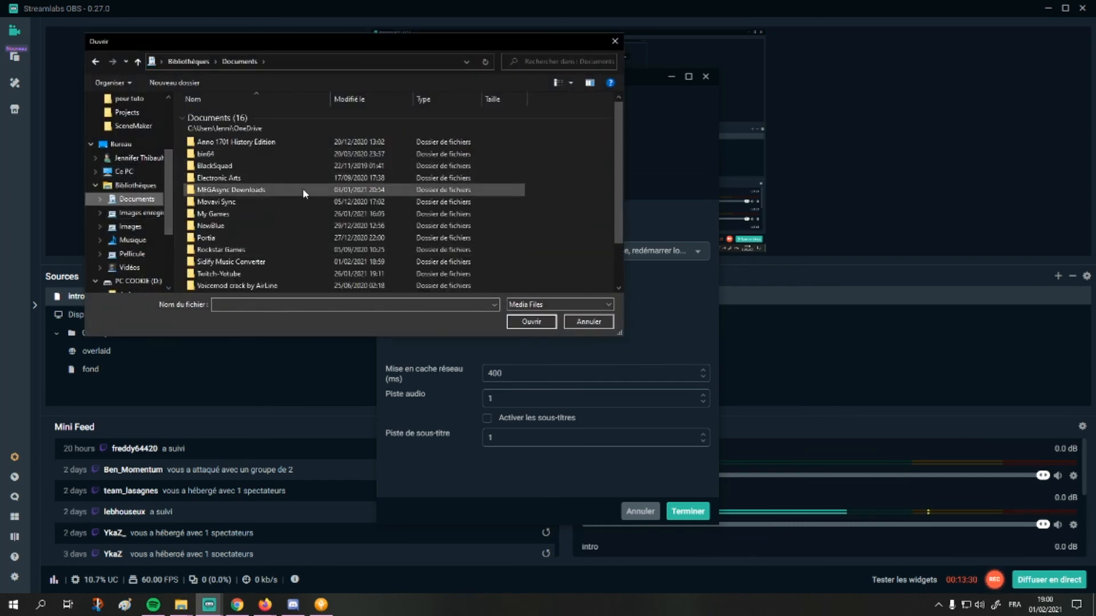
scroll(274, 234, "down", 1)
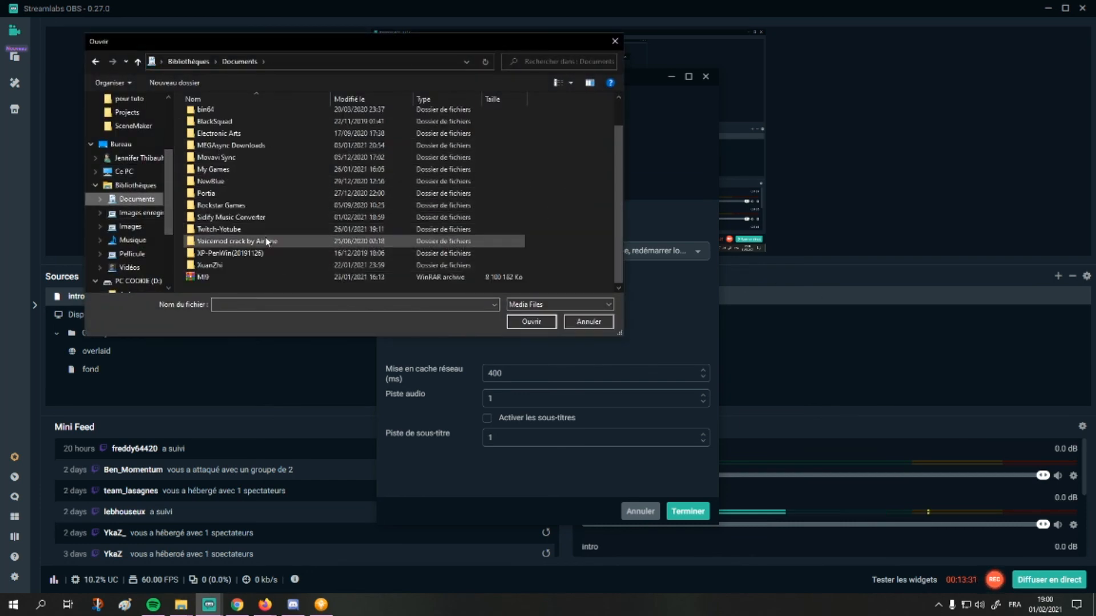
double_click(239, 217)
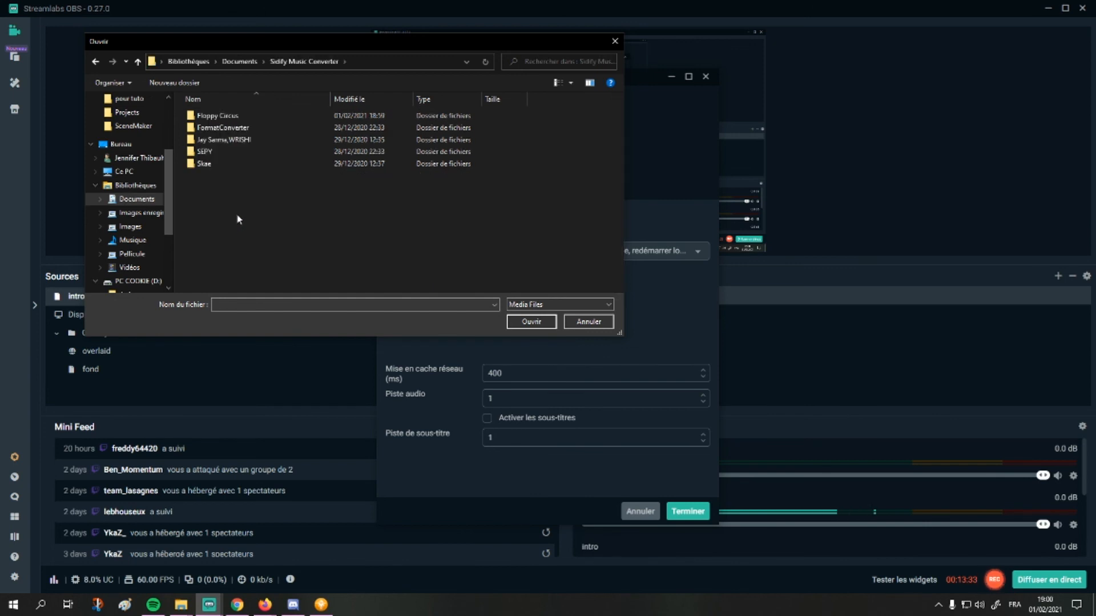
double_click(226, 115)
double_click(227, 116)
left_click(229, 117)
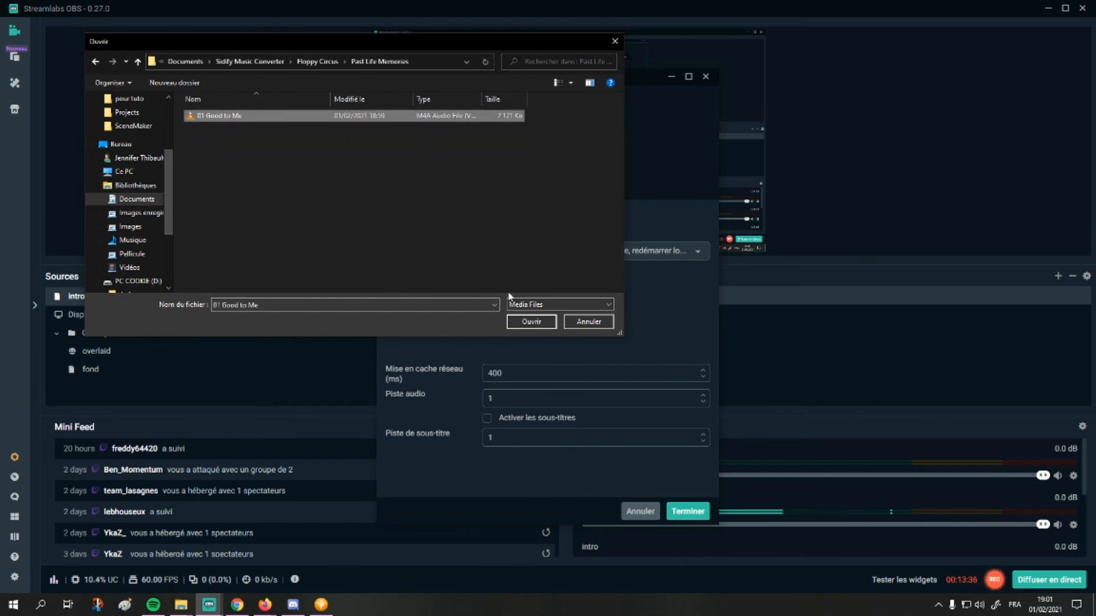
left_click(540, 325)
left_click(697, 509)
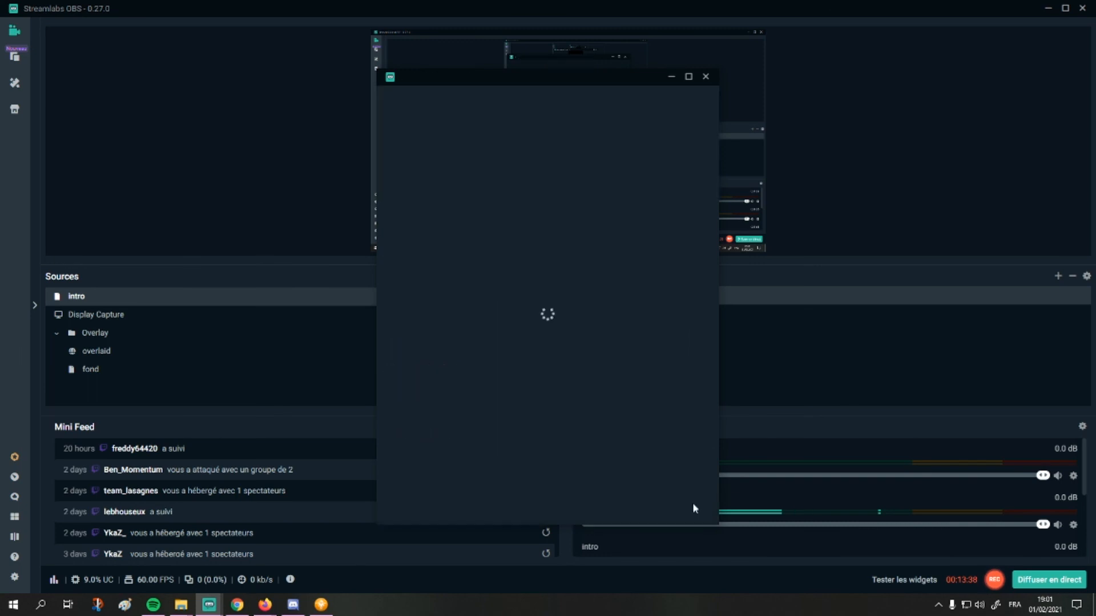
Place the intro source in the Overlay folder just above fond and lower its mixer volume to about -24.5 dB.
left_click_drag(220, 301, 216, 366)
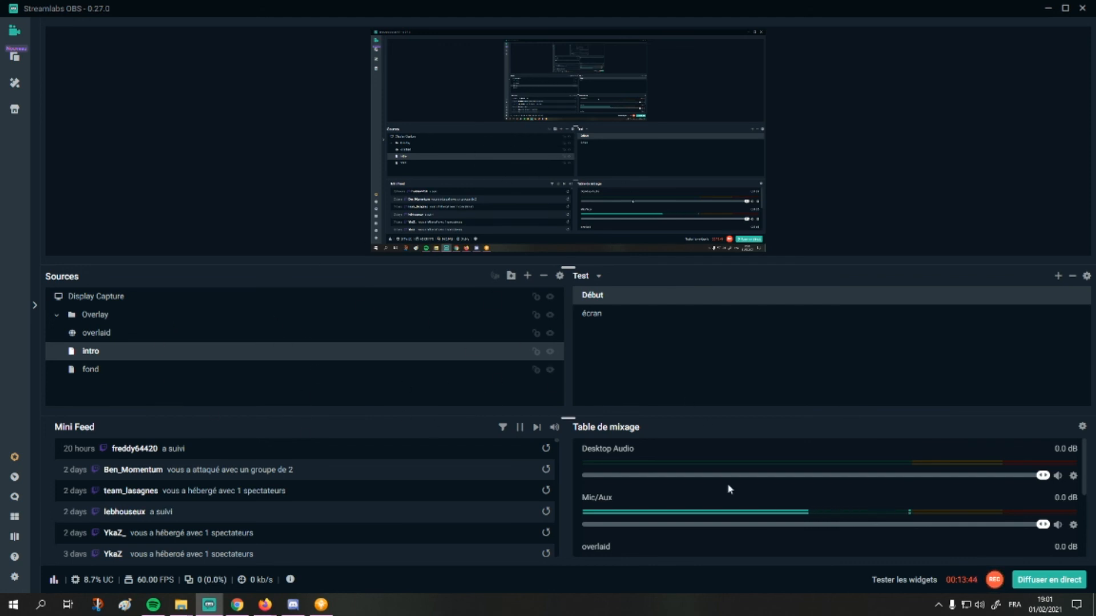
scroll(733, 508, "down", 3)
left_click_drag(1042, 496, 791, 505)
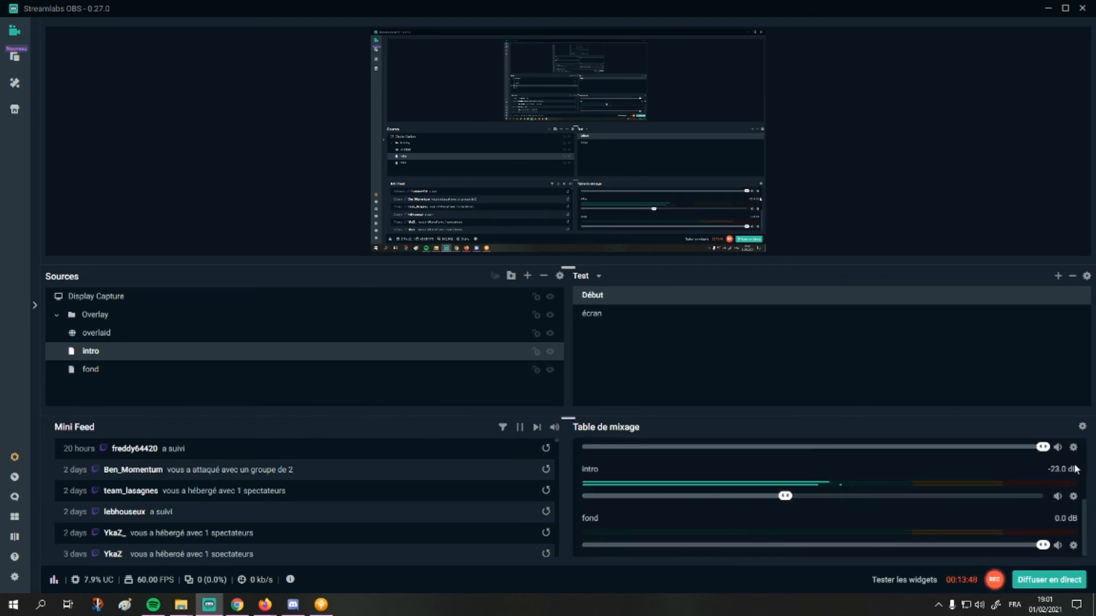
left_click_drag(785, 501, 773, 504)
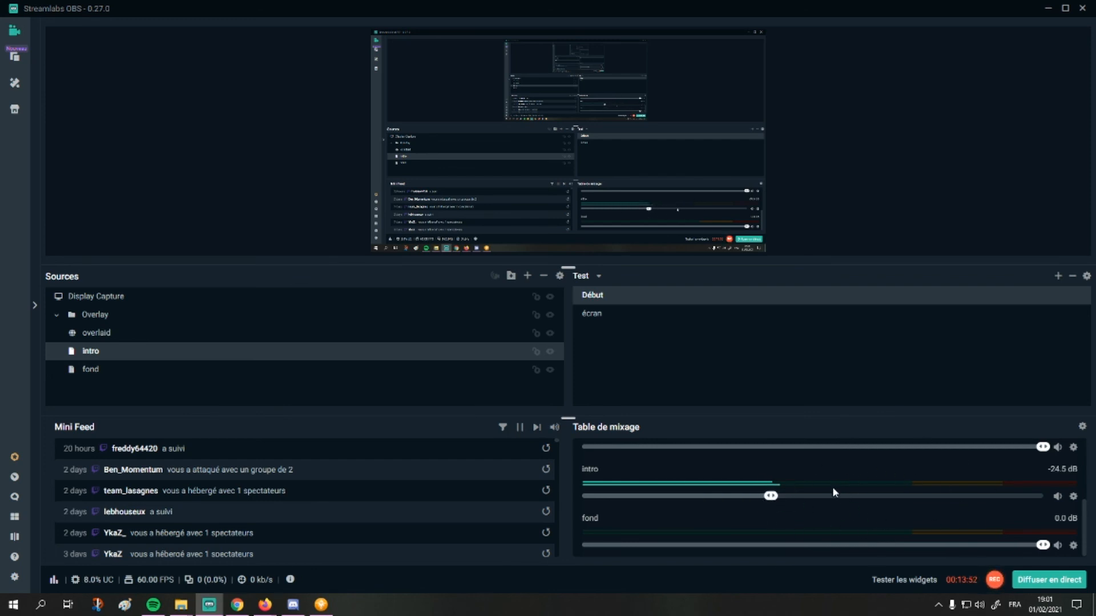
scroll(843, 488, "up", 2)
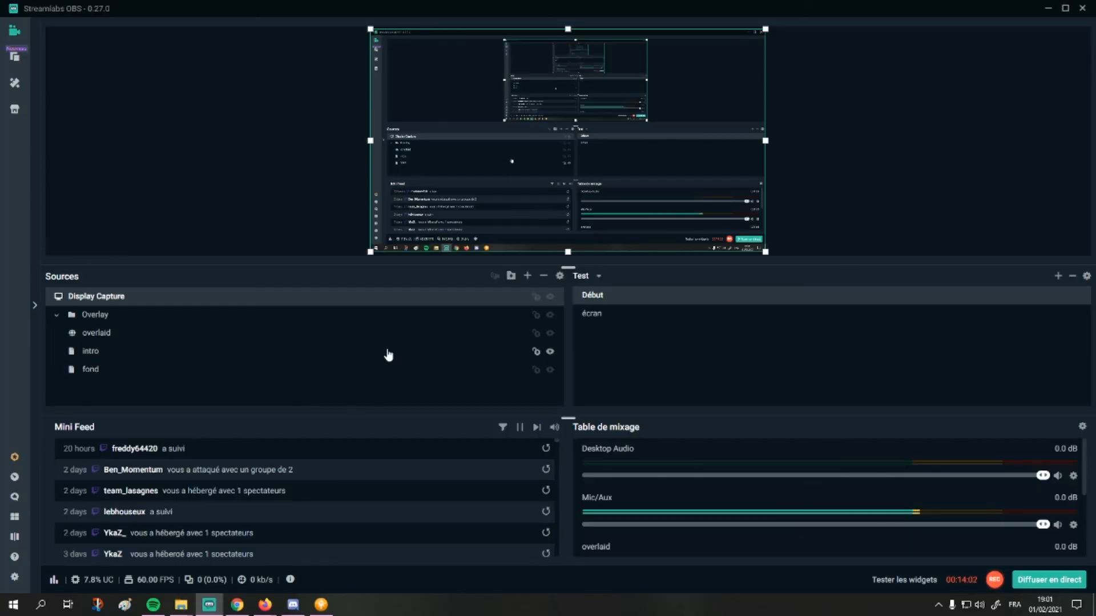
left_click(387, 355)
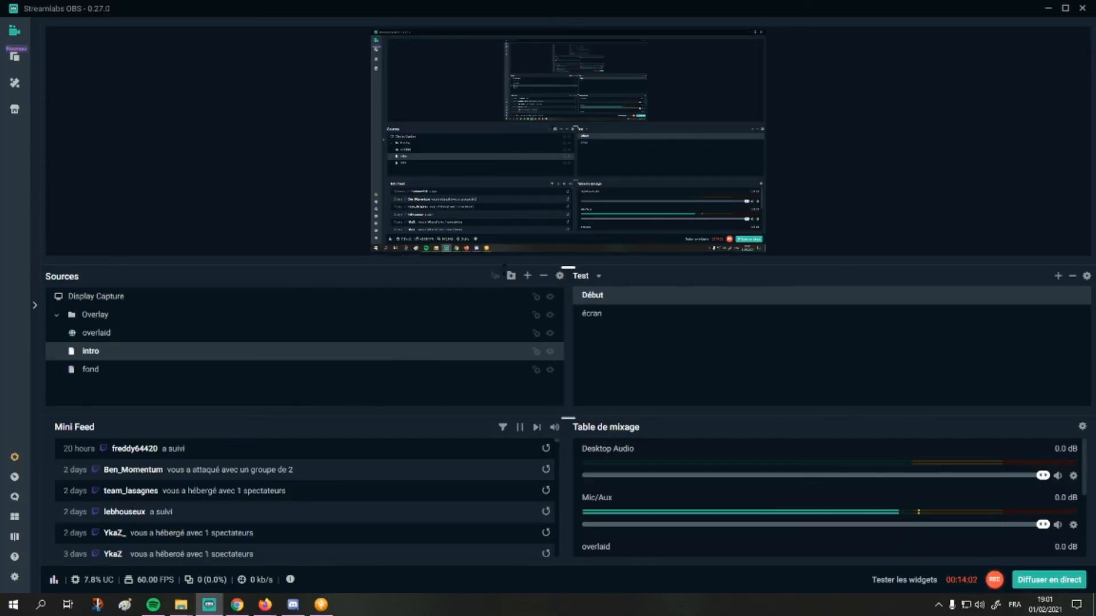
Add a new Texte (GDI+) source to the Début scene.
left_click(526, 276)
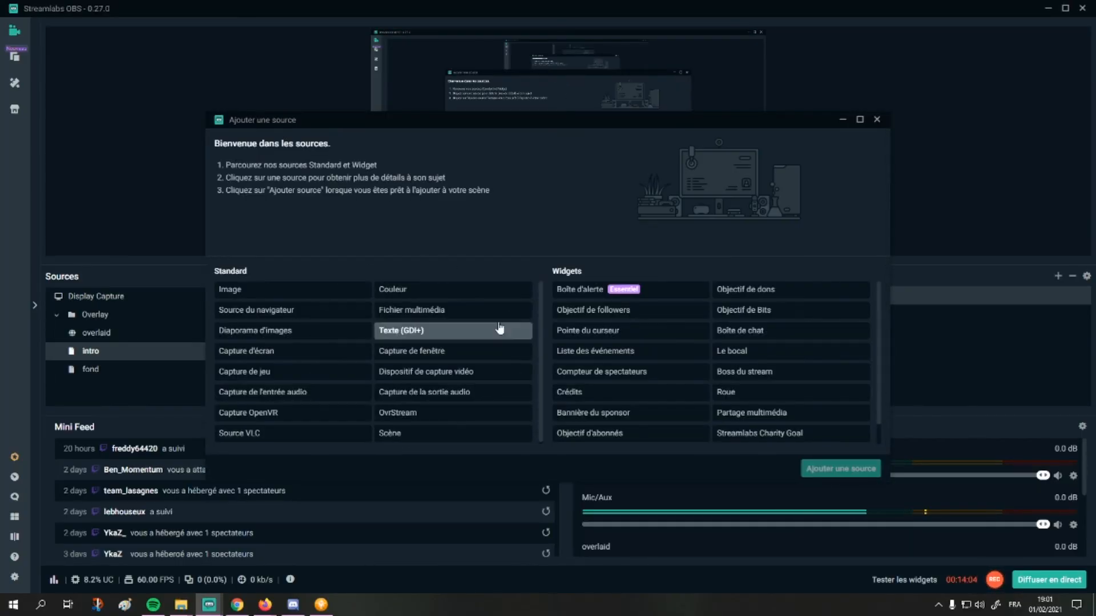
left_click(471, 334)
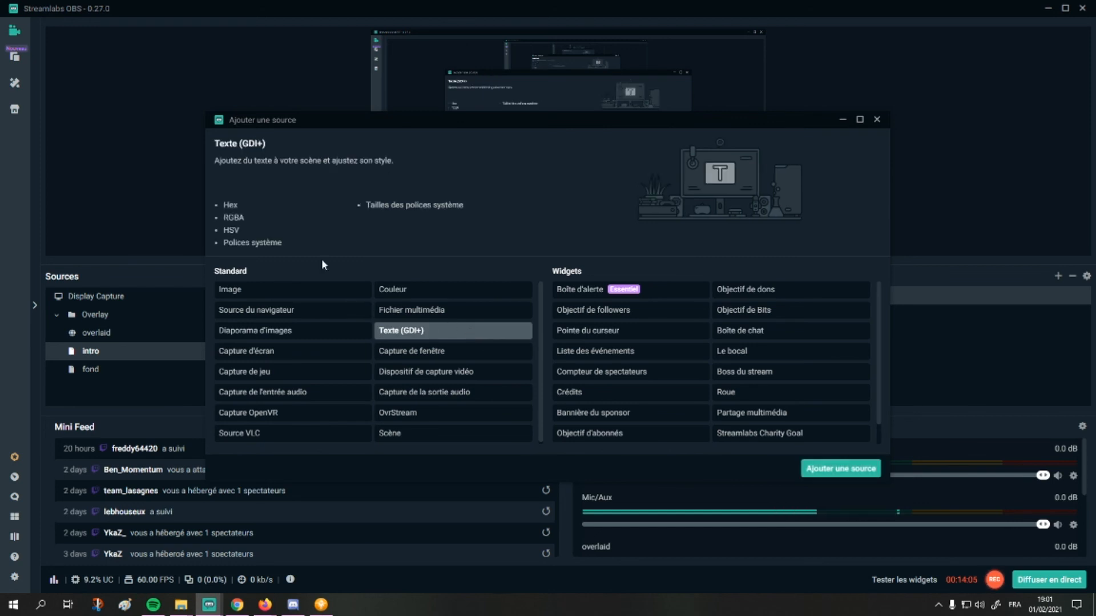
left_click(840, 468)
left_click(669, 372)
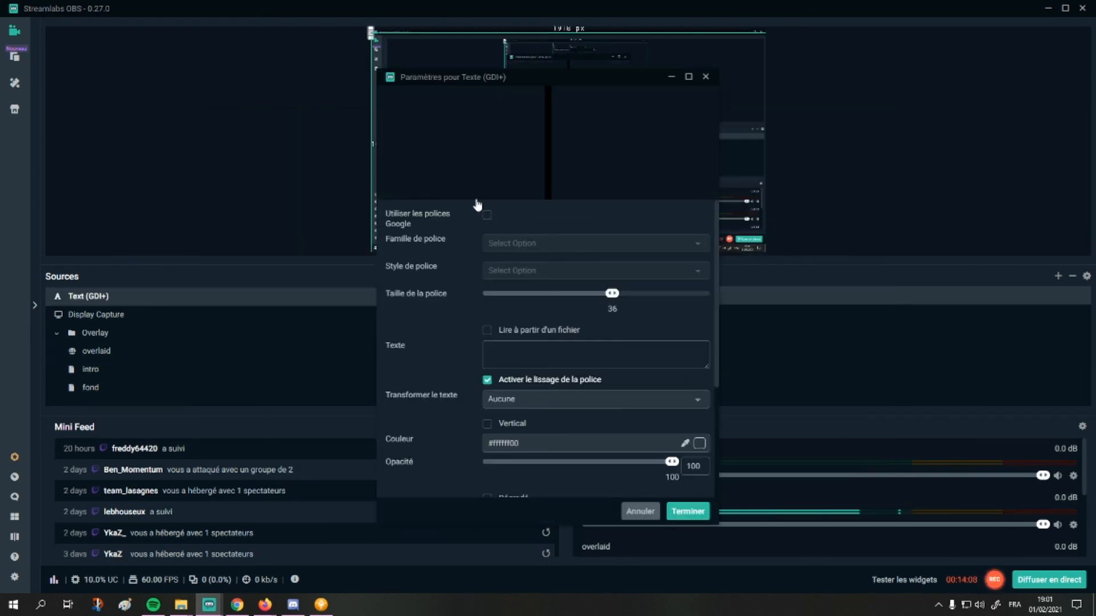
Set the text source's content to "le nom / titre" in Arial without Google fonts and finish its settings.
left_click(486, 216)
left_click(486, 216)
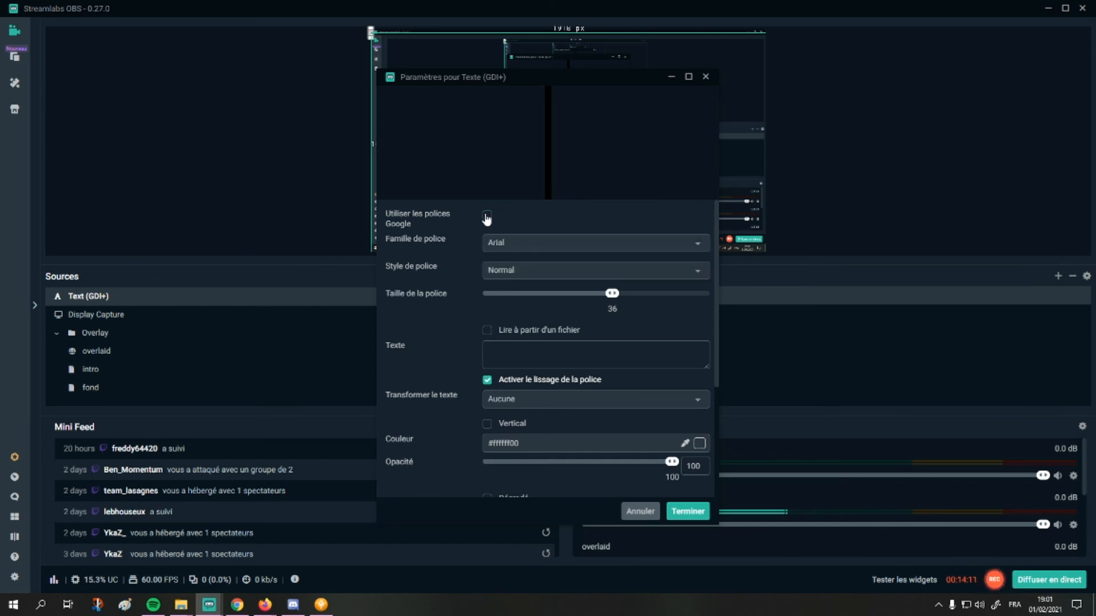
left_click(579, 348)
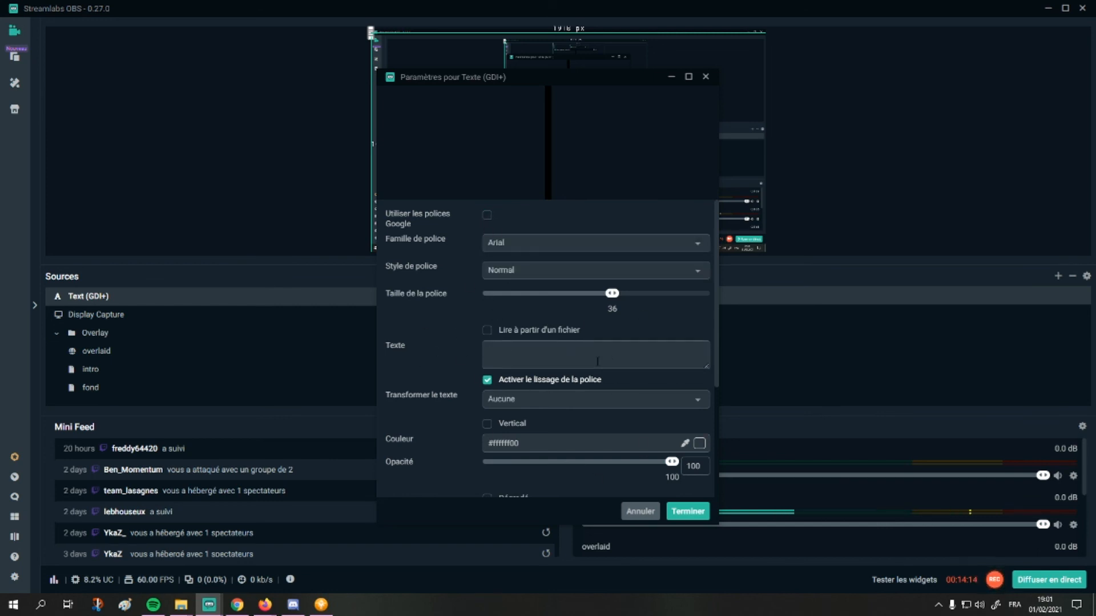
type("le no")
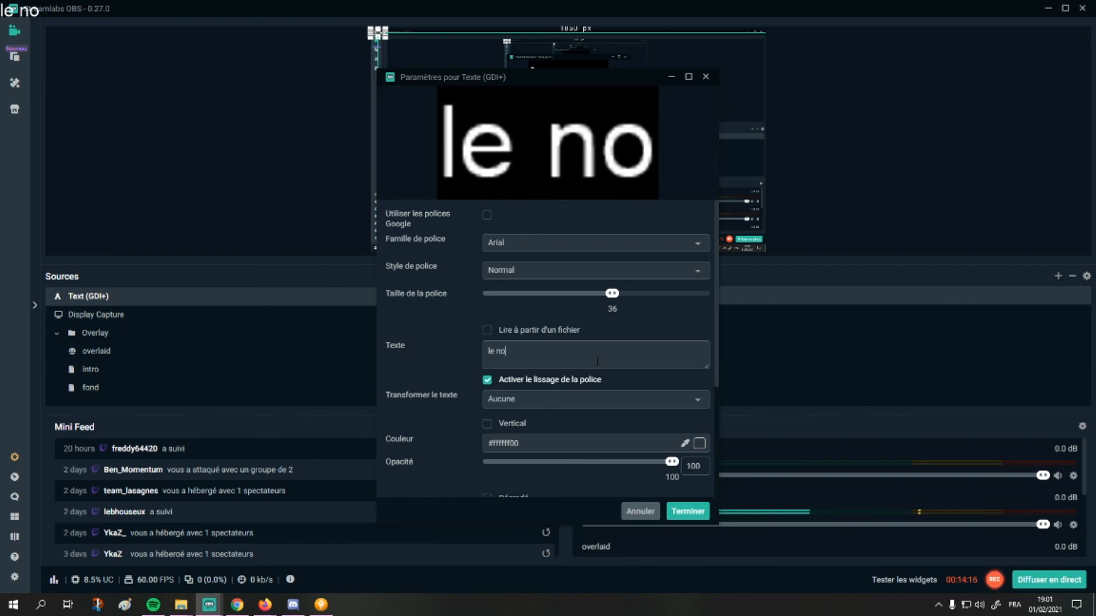
type("m /")
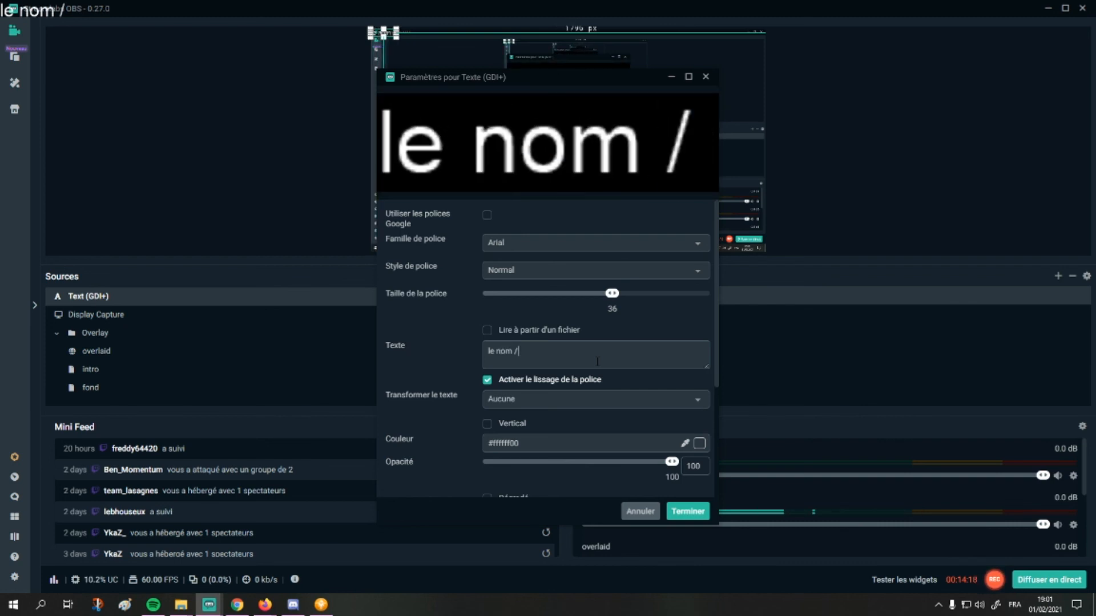
type(" titre")
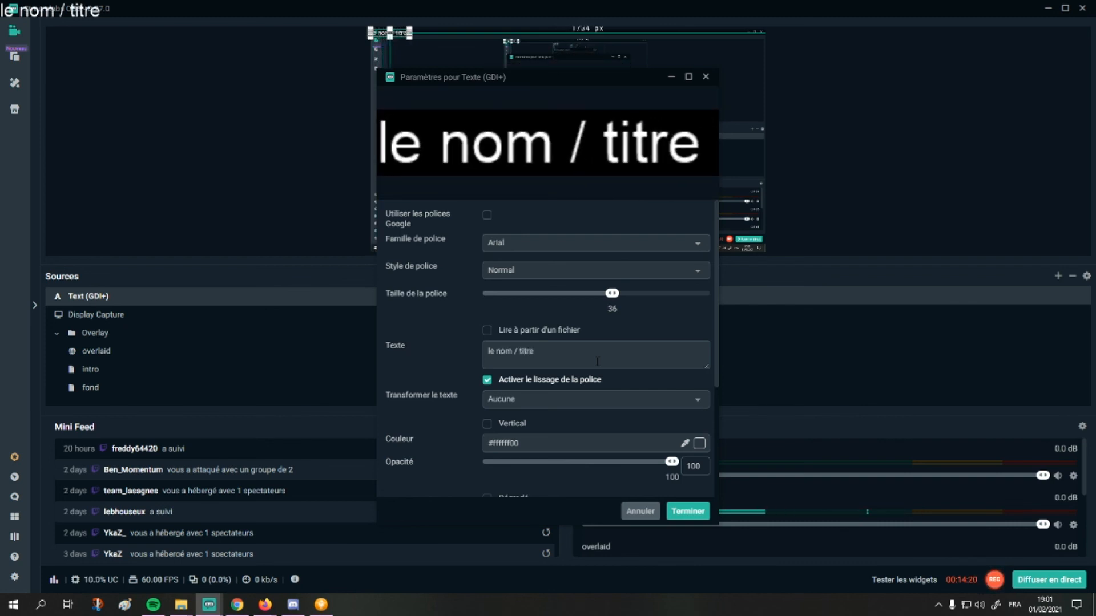
left_click(688, 512)
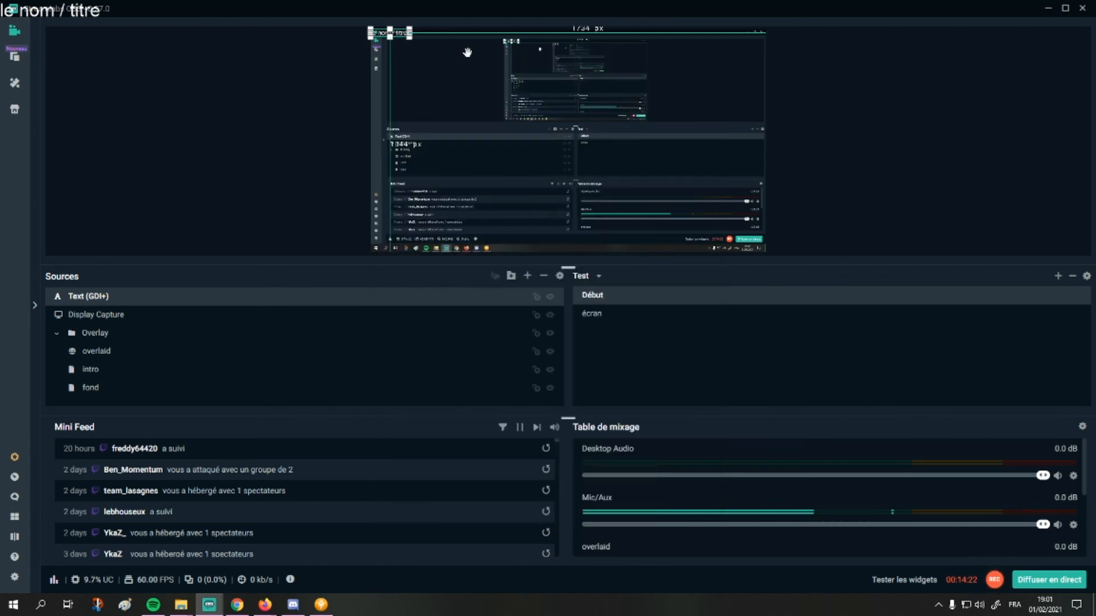
Move the text to the middle of the canvas's lower edge, and switch to the écran scene and back to Début.
left_click_drag(398, 33, 588, 251)
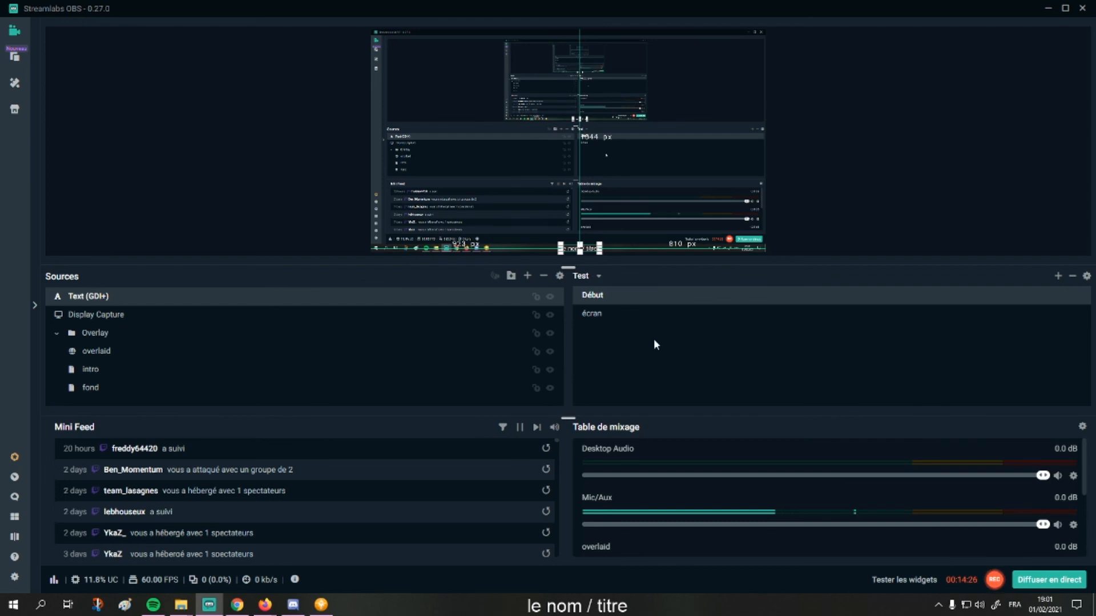
left_click(649, 317)
left_click(621, 301)
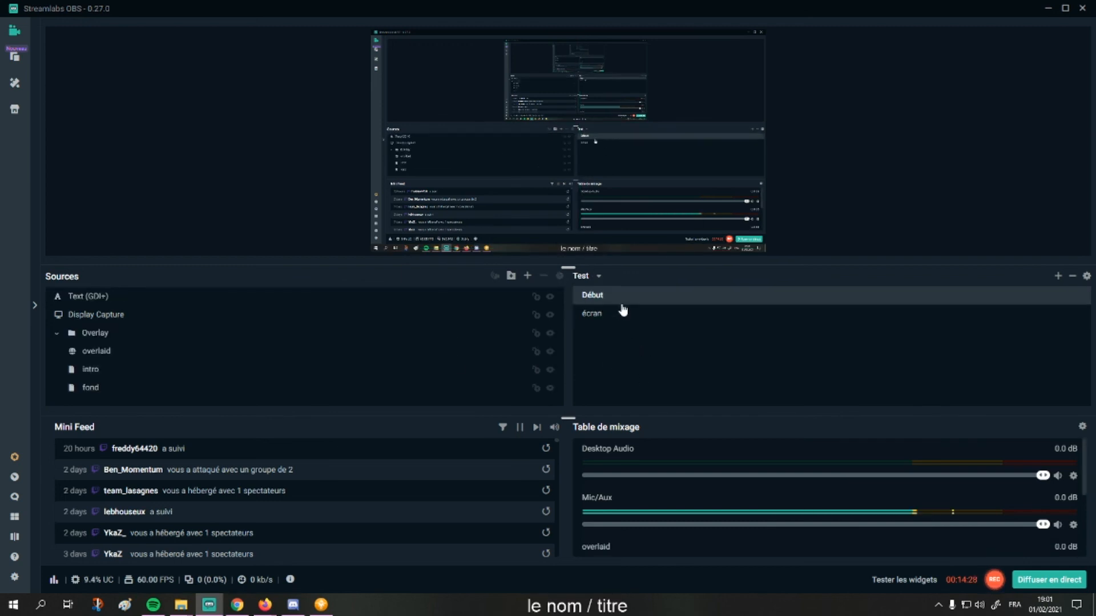